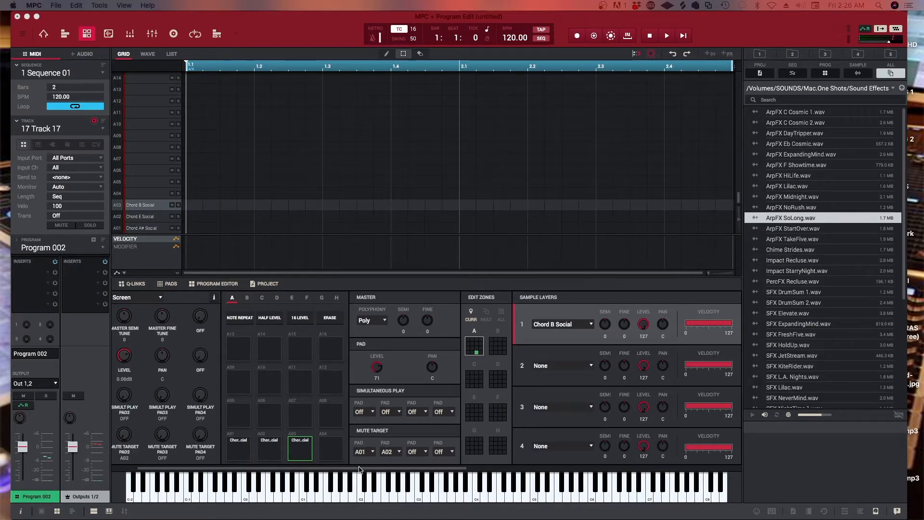
Look through the Program Edit panels from the Q-Link knobs to the sample list, and view the available modes
drag(360, 470, 633, 470)
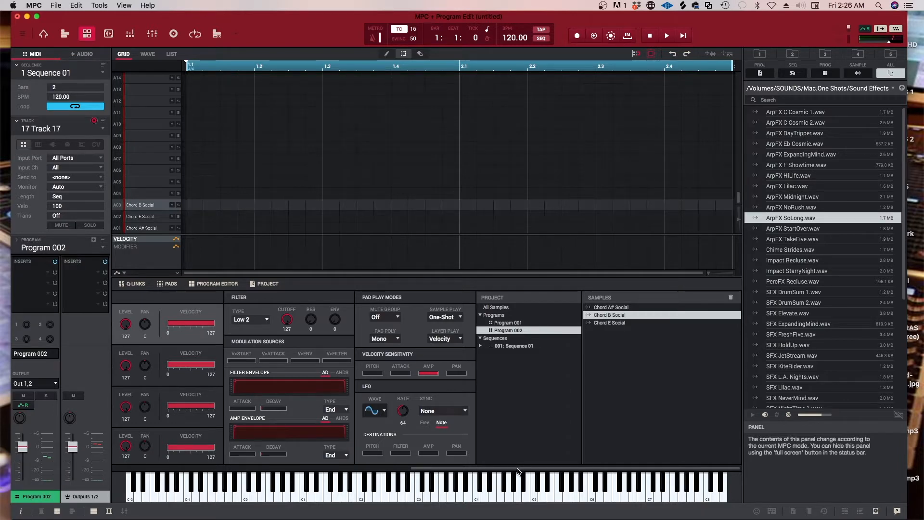
drag(517, 471, 230, 470)
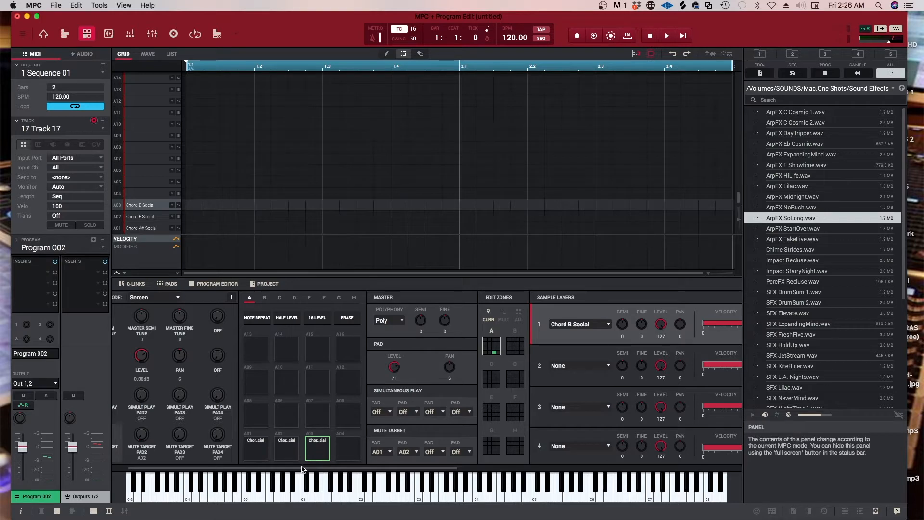
mouse_move(302, 470)
mouse_down()
mouse_move(466, 470)
mouse_move(284, 468)
mouse_up()
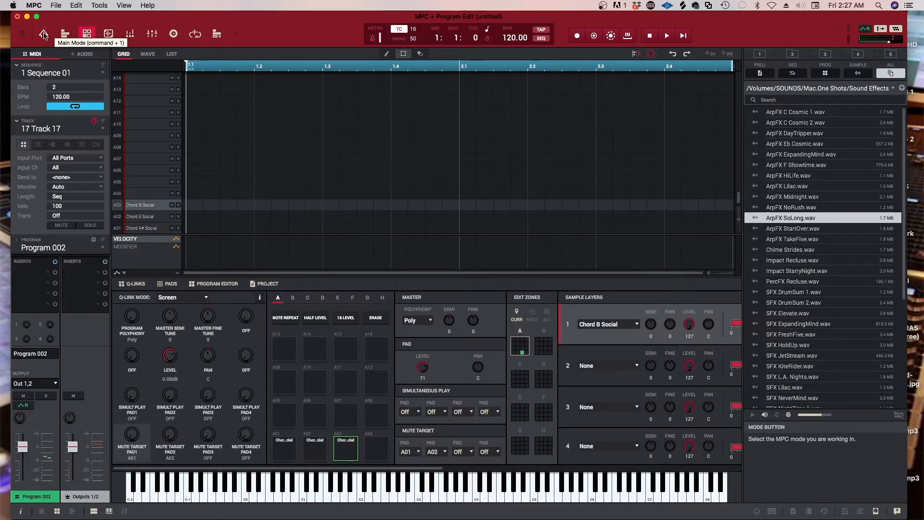
click(235, 35)
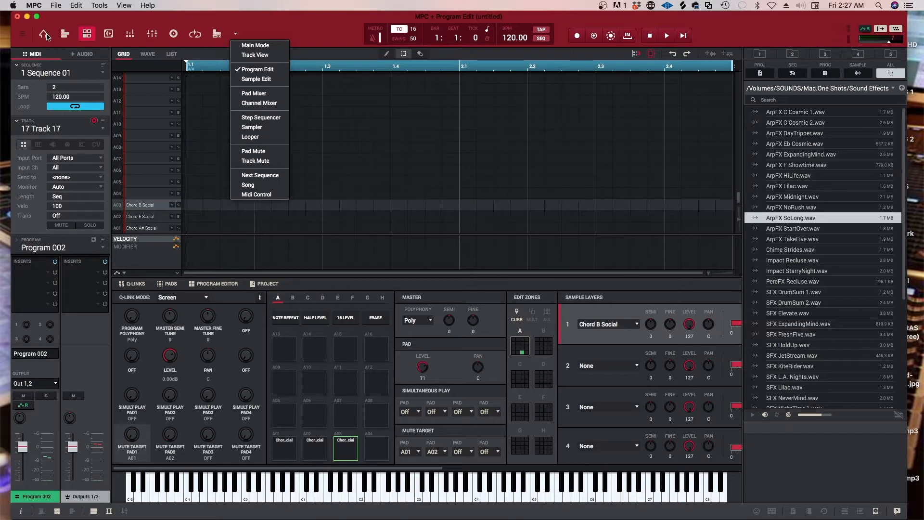
Switch to Main Mode to view it, and open the Sampler
click(45, 35)
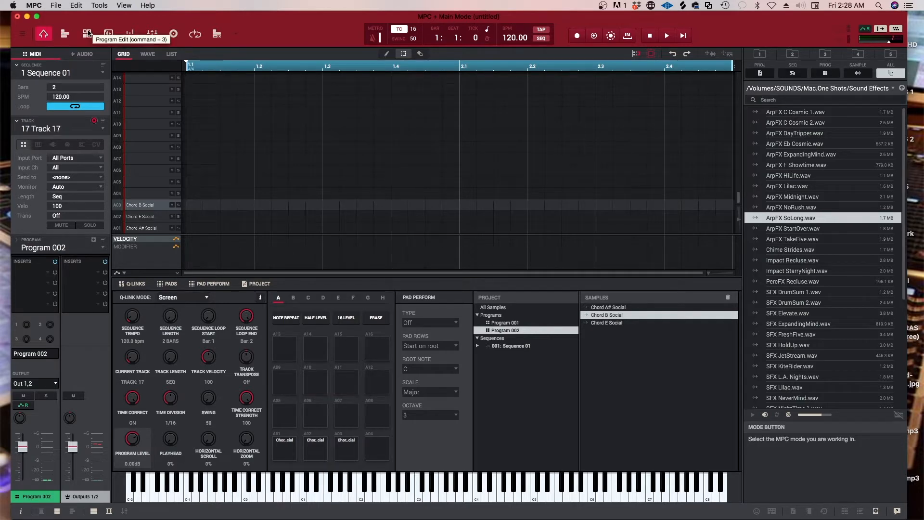
click(172, 35)
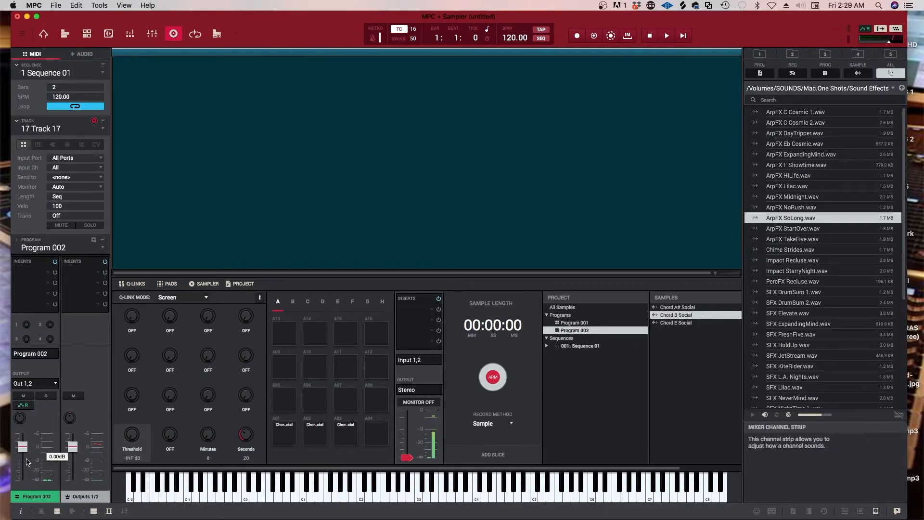
mouse_move(21, 446)
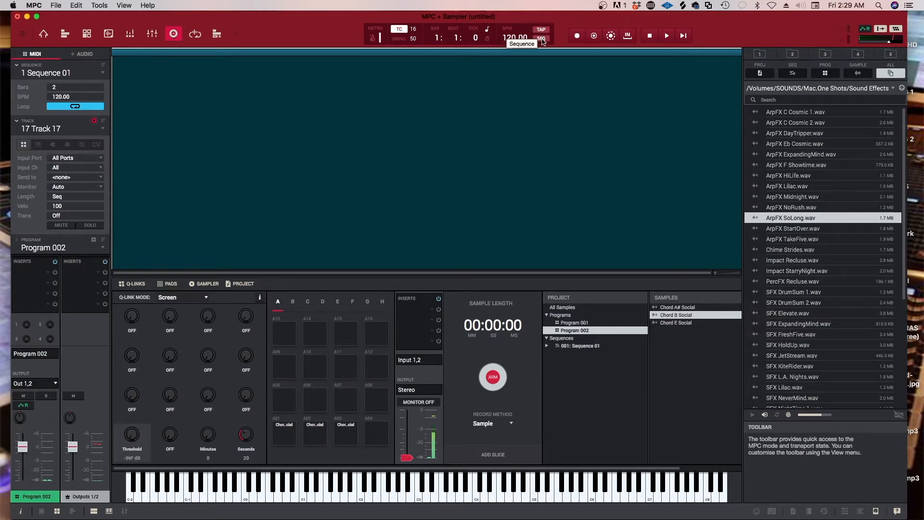
Turn Timing Correct off and on again, and view its time division options without changing the division
click(403, 30)
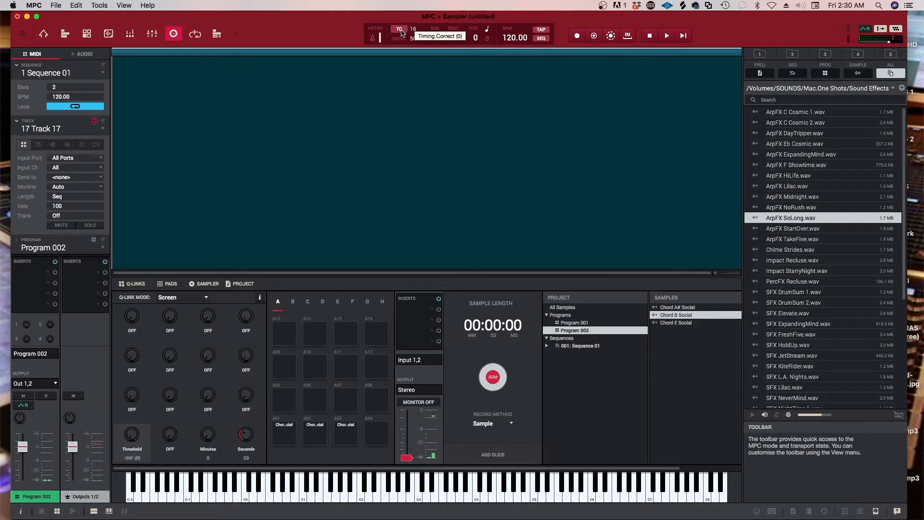
click(402, 31)
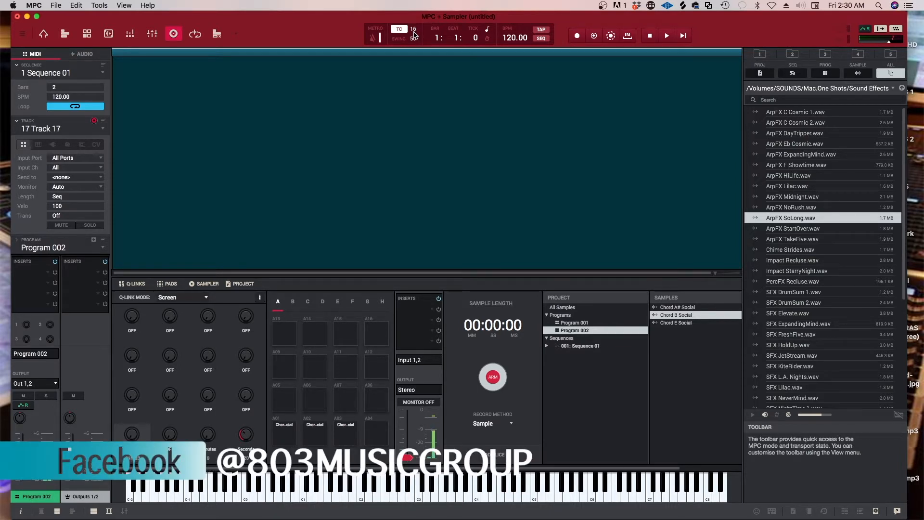
click(415, 31)
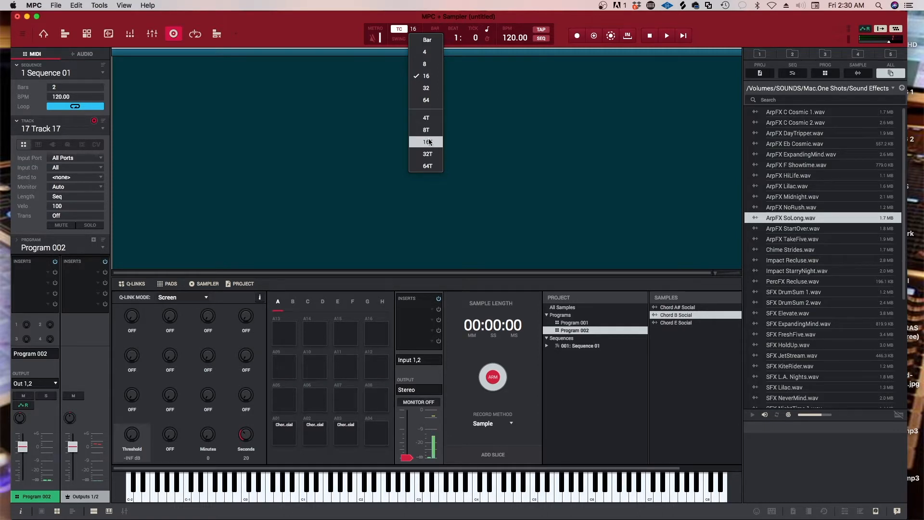
click(339, 37)
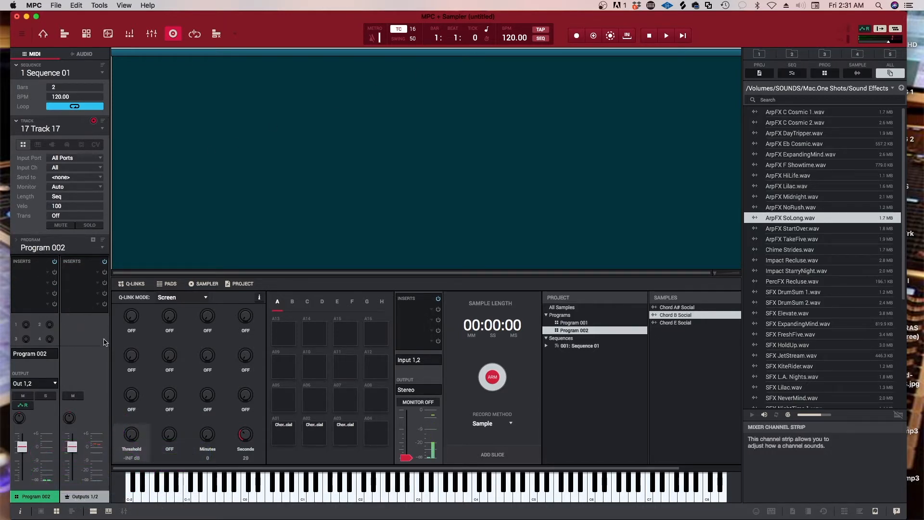
Return to Main Mode and view the list of used and unused MIDI tracks
click(43, 34)
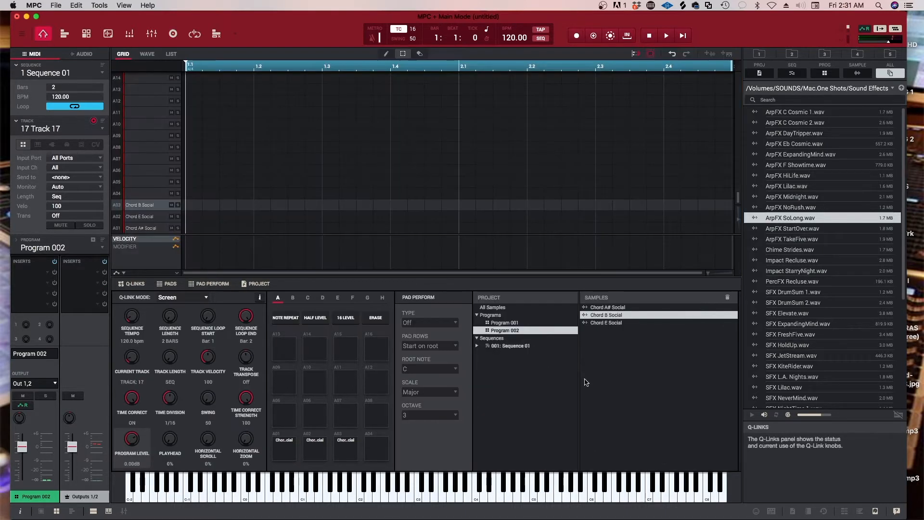
click(101, 129)
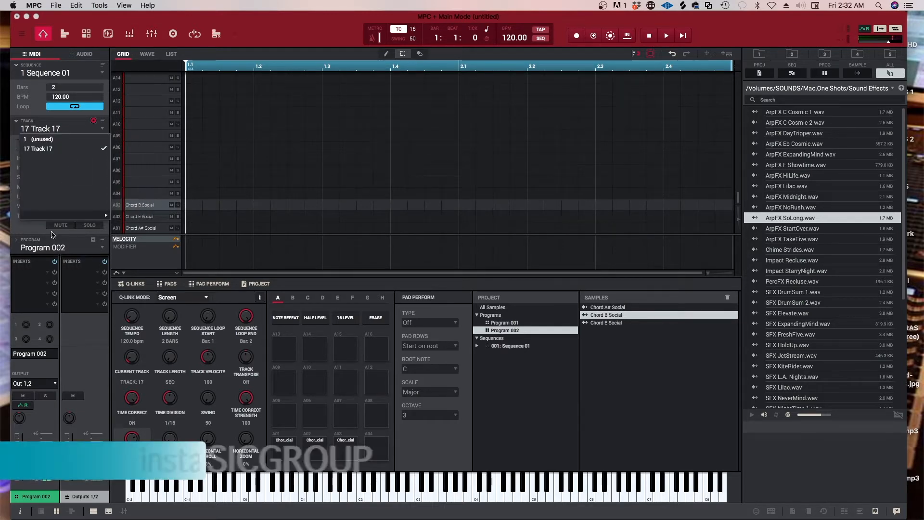
mouse_move(104, 217)
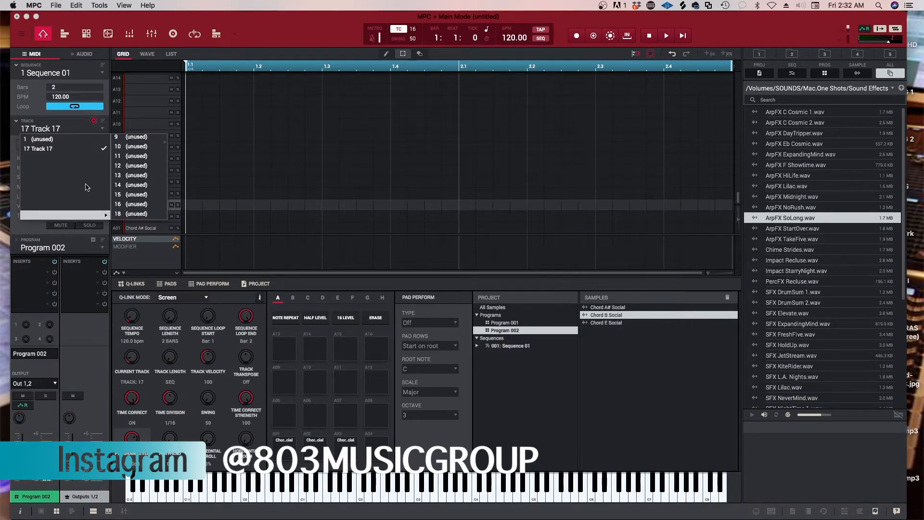
click(44, 152)
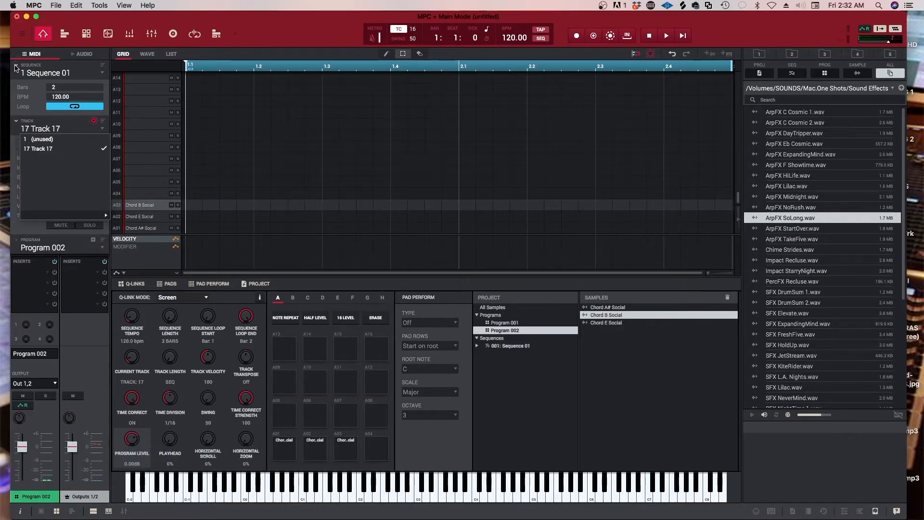
Collapse the Sequence and Track sections of the inspector and expand them again
click(16, 65)
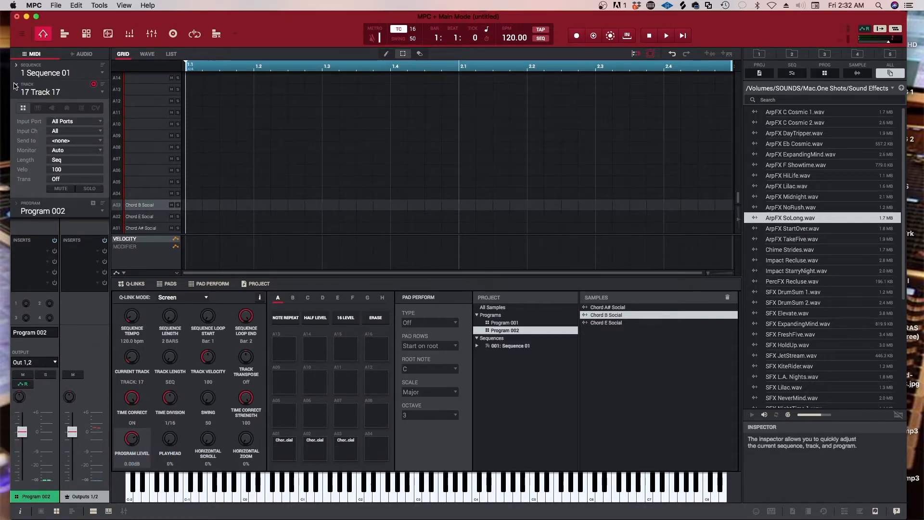
click(16, 66)
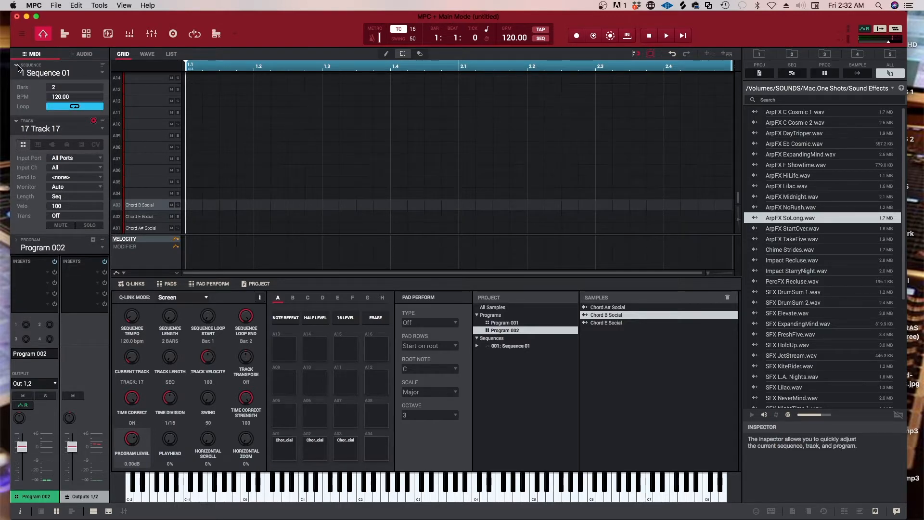
click(17, 67)
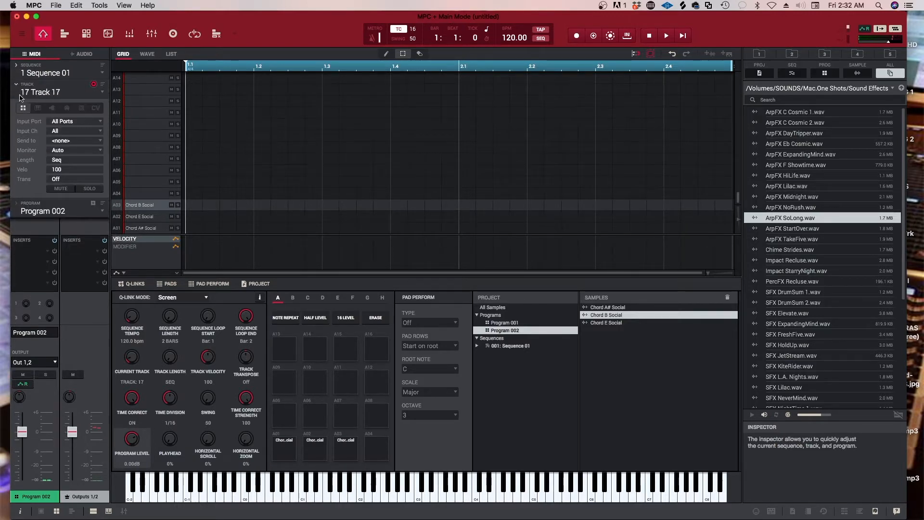
click(16, 85)
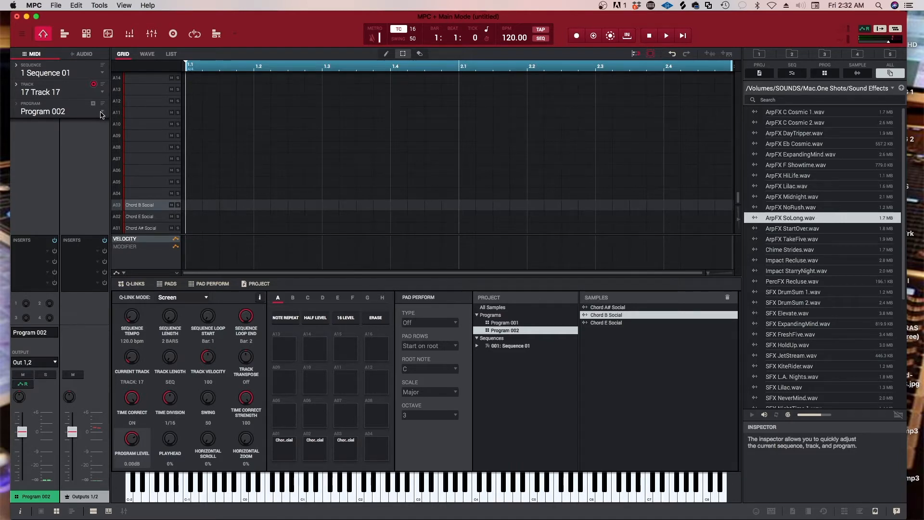
click(19, 90)
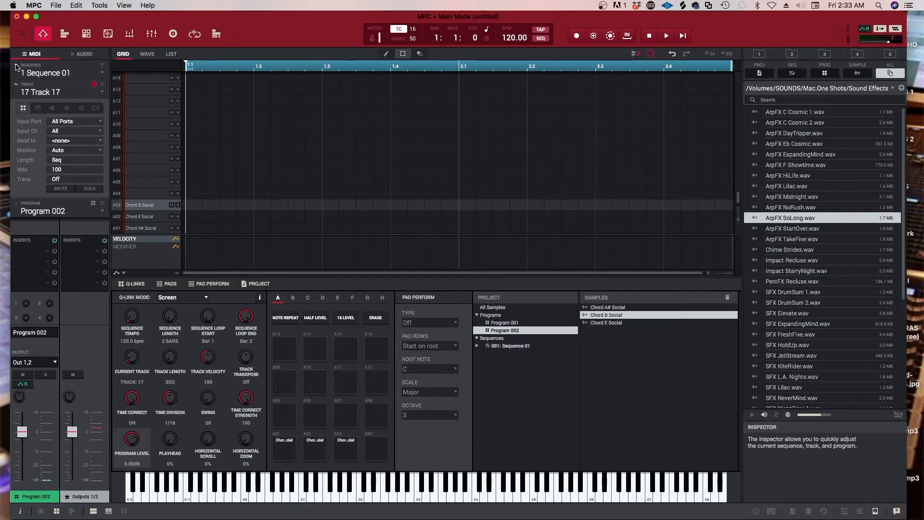
click(19, 66)
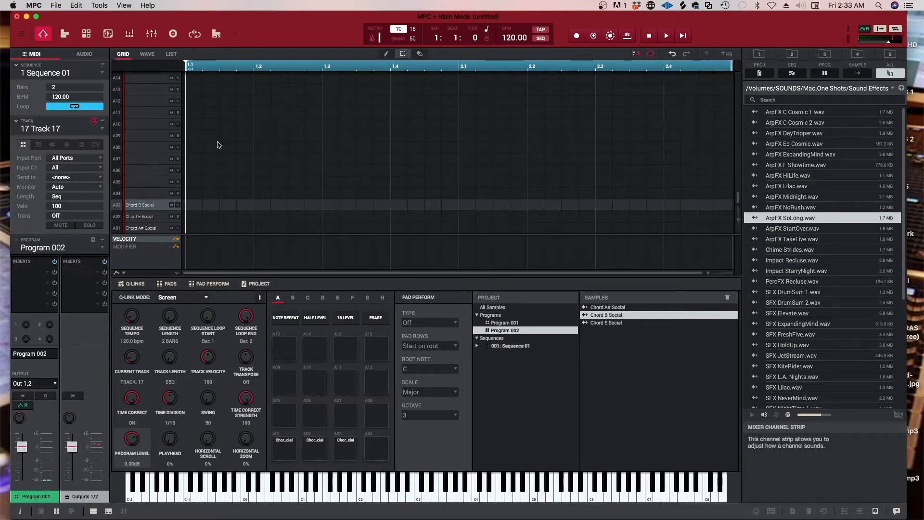
Change the current MIDI track to the unused track 35
click(235, 34)
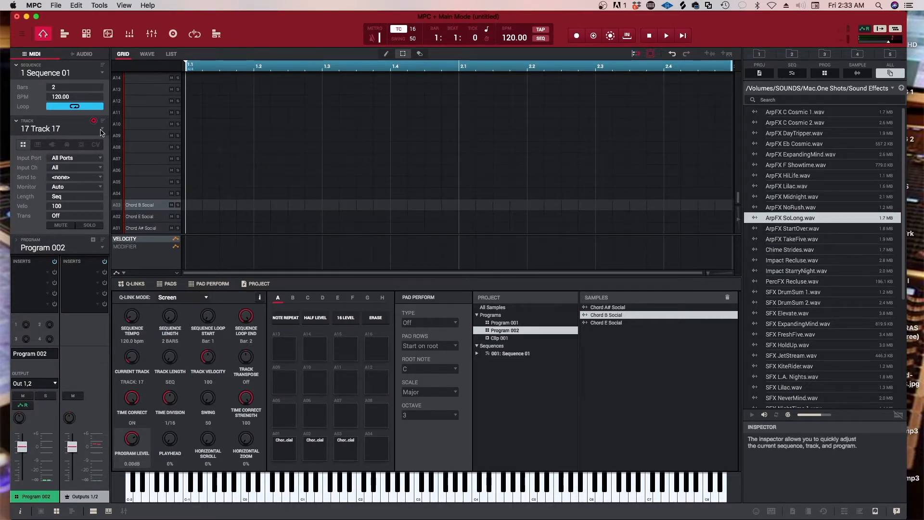
click(101, 129)
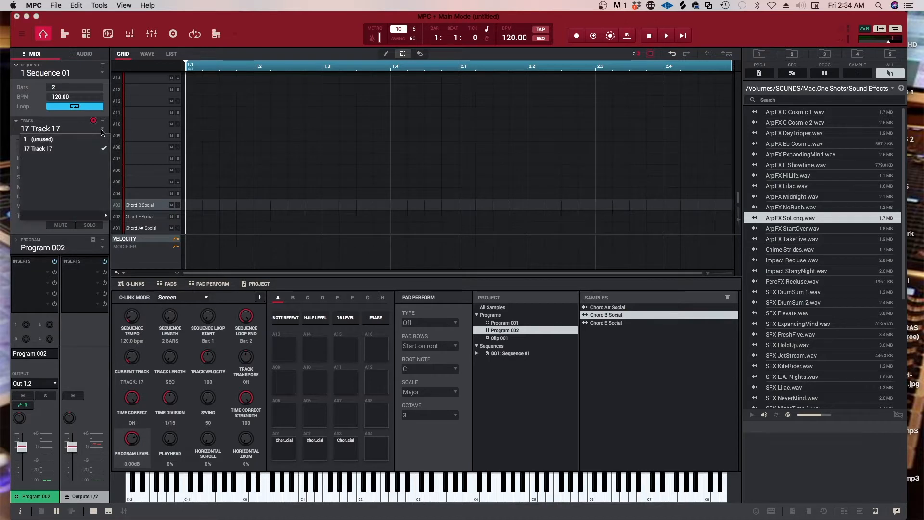
click(121, 206)
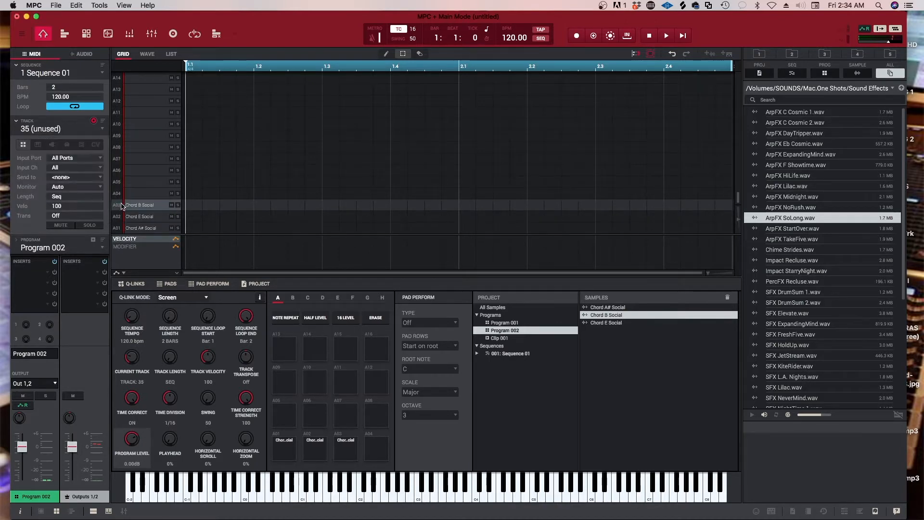
View the audio track settings and the audio track list, and return to the MIDI track settings
click(82, 54)
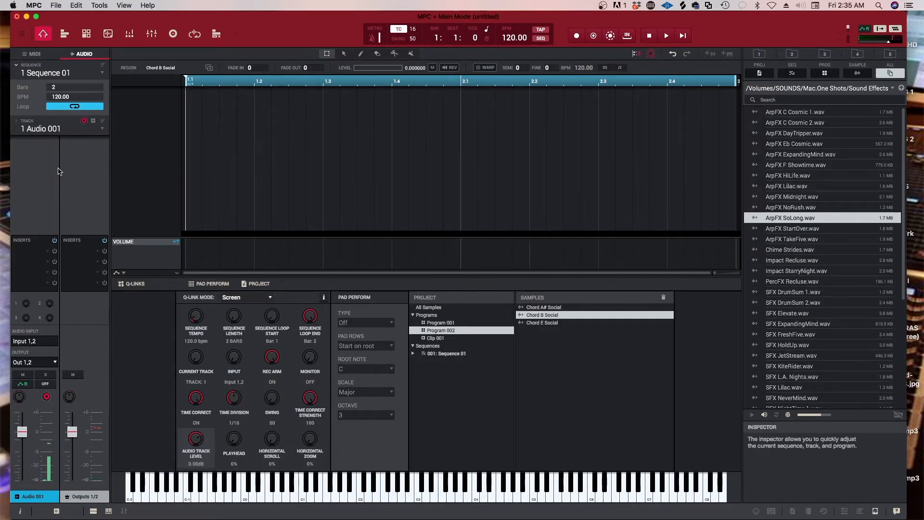
click(100, 130)
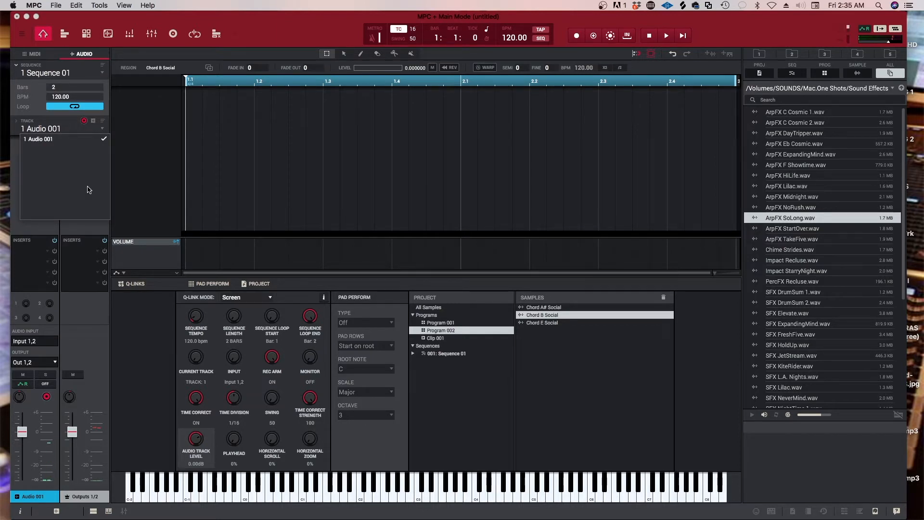
click(32, 55)
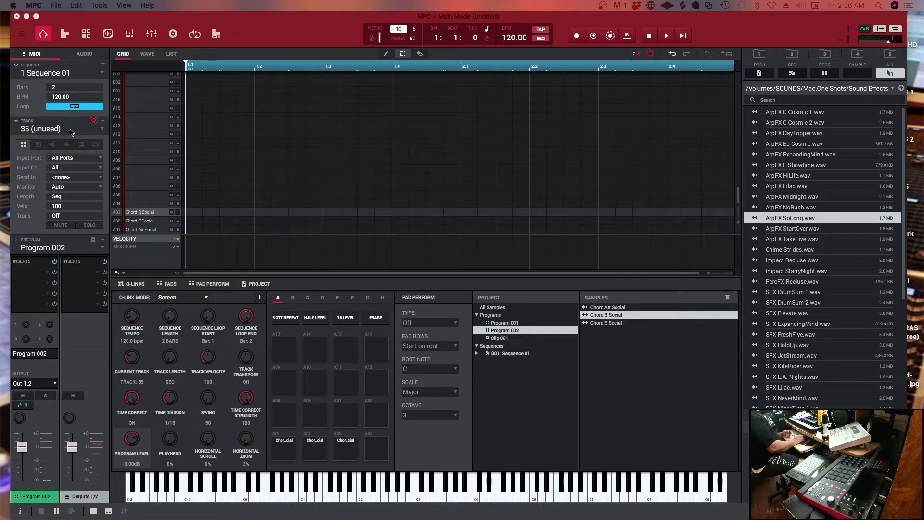
Make Track 17 the current MIDI track and open its program in Program Edit
click(102, 128)
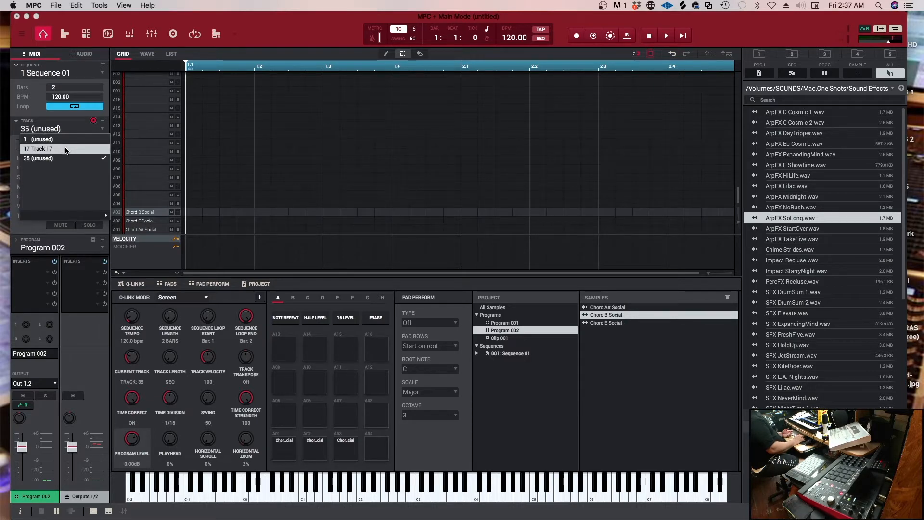
click(66, 149)
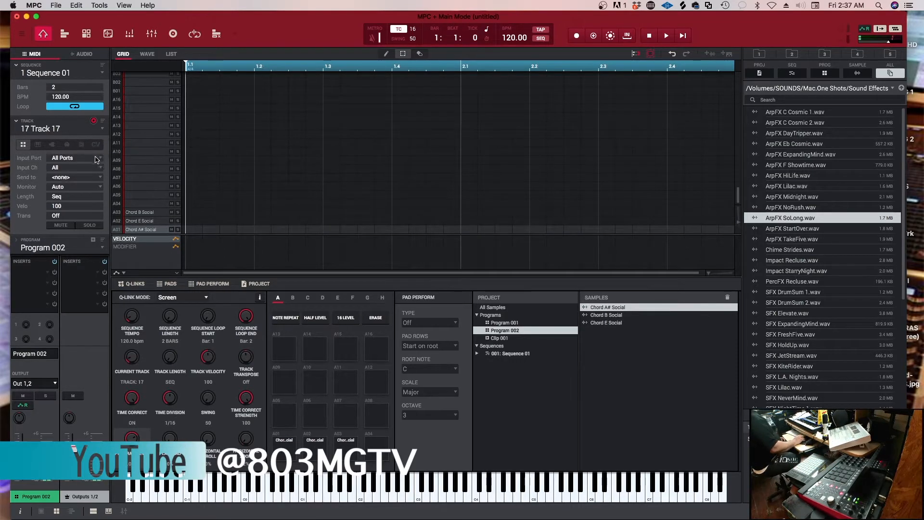
click(89, 34)
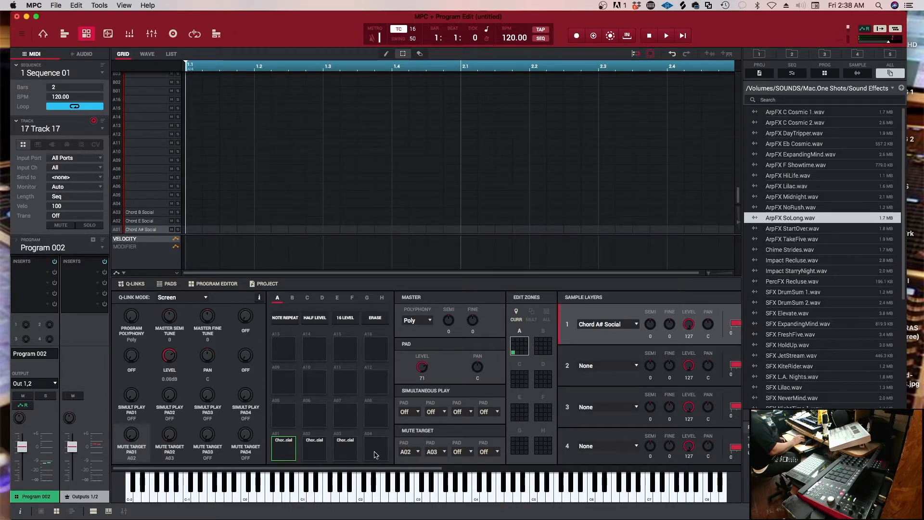
Select pad A02 with the Chord E Social sample and set the program's polyphony to Mono
click(317, 451)
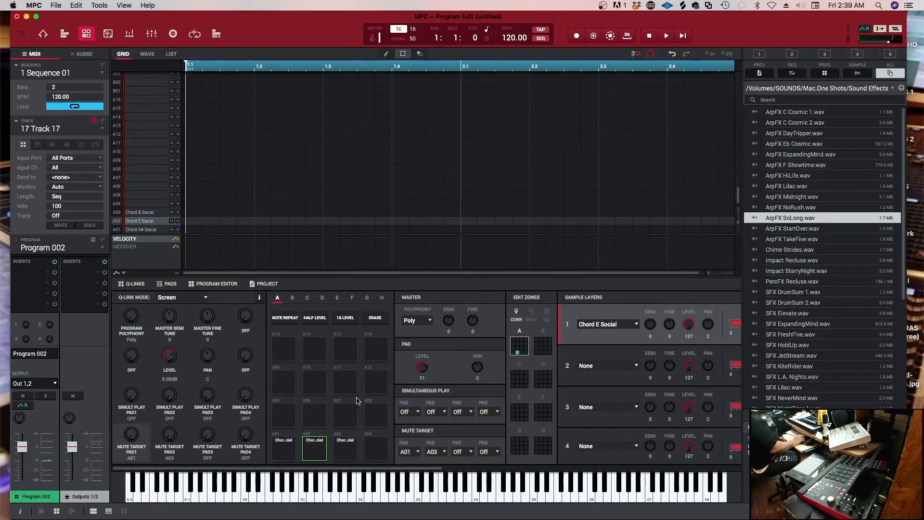
click(430, 321)
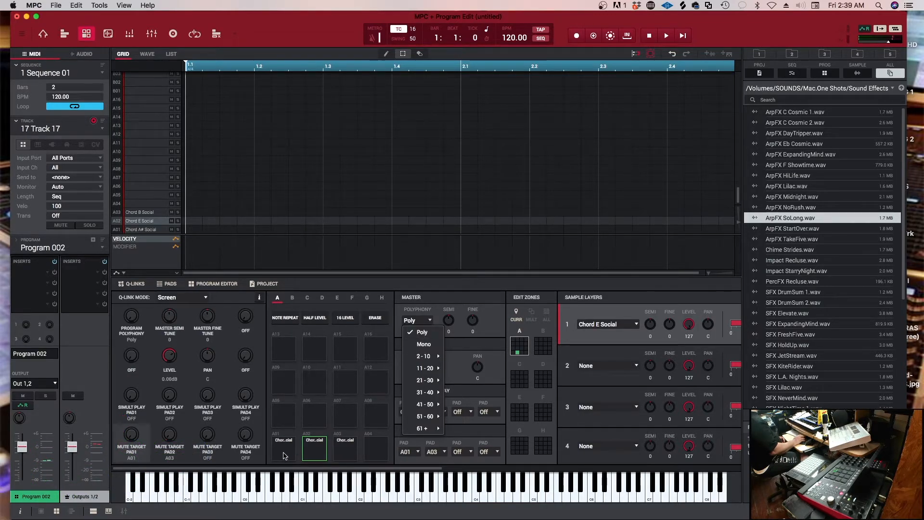
click(432, 300)
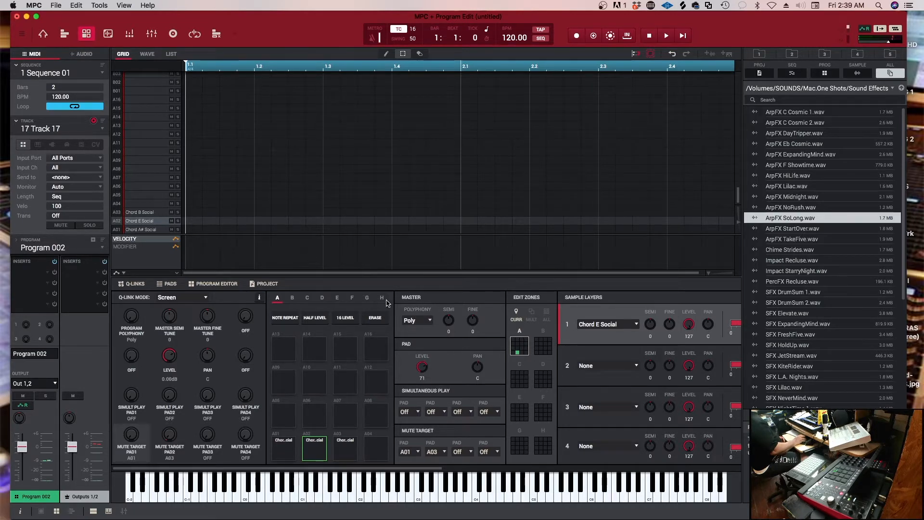
click(430, 322)
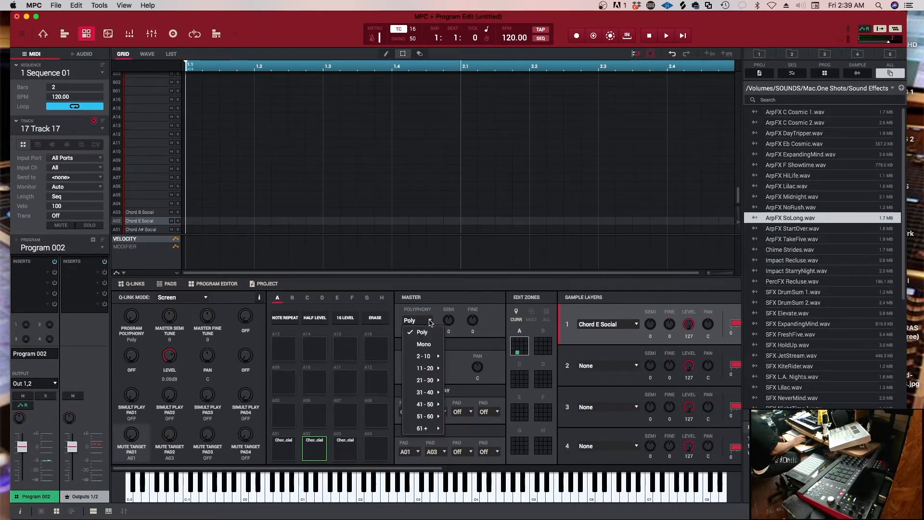
click(422, 344)
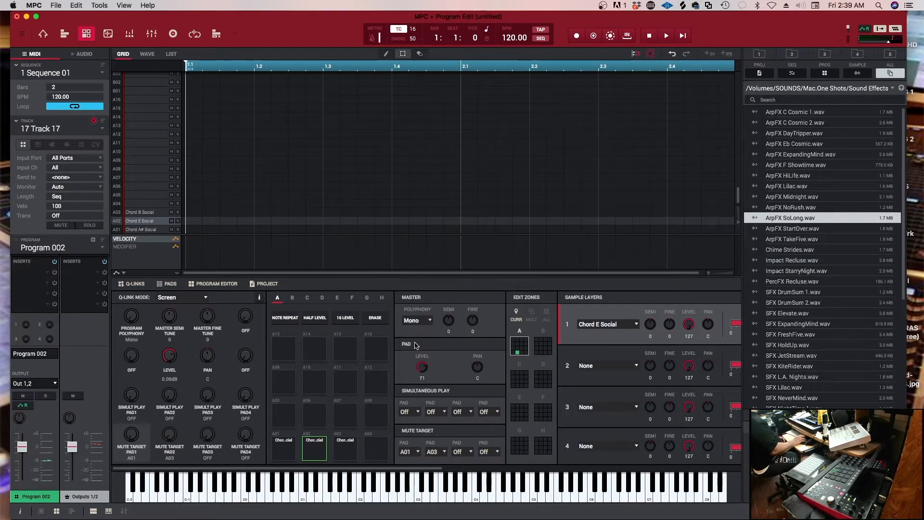
Make track 1 the current MIDI track and assign Program 001 to it
click(72, 131)
click(51, 139)
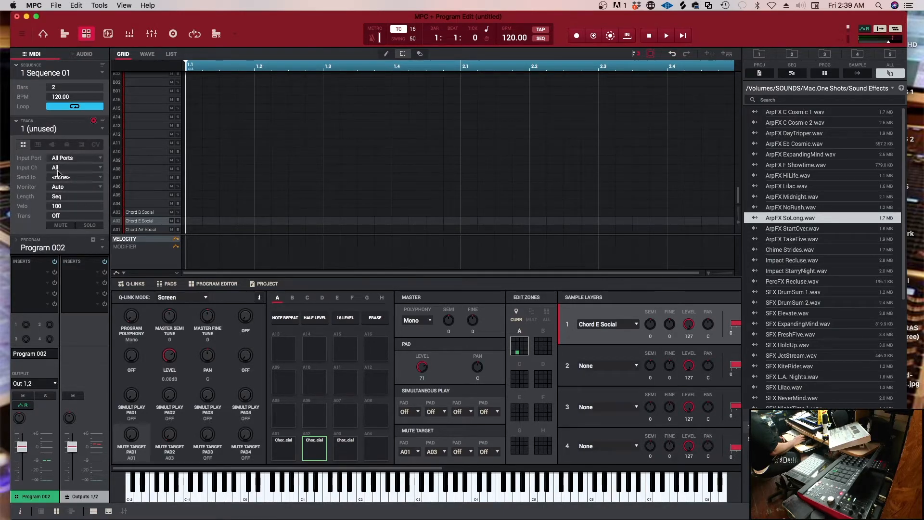
click(74, 249)
click(65, 272)
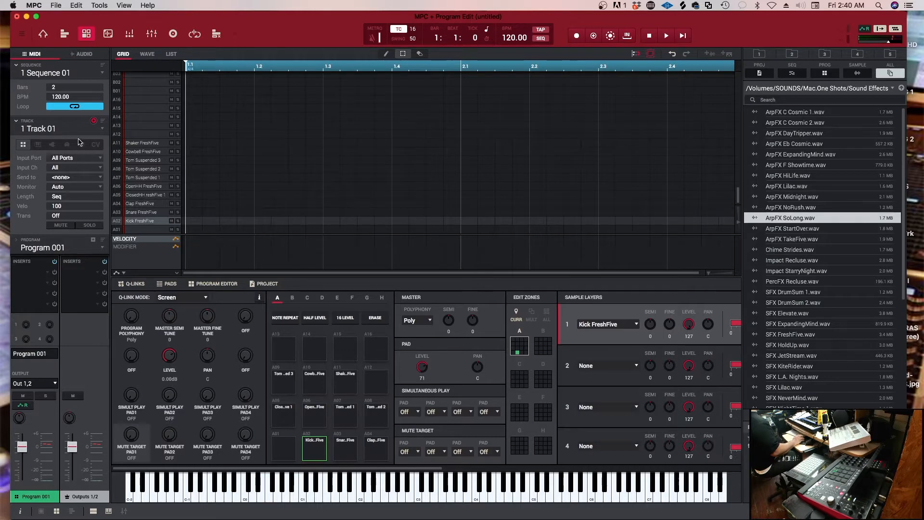
Return to Track 17, set Program 002's polyphony to Poly and select pad A01
click(97, 129)
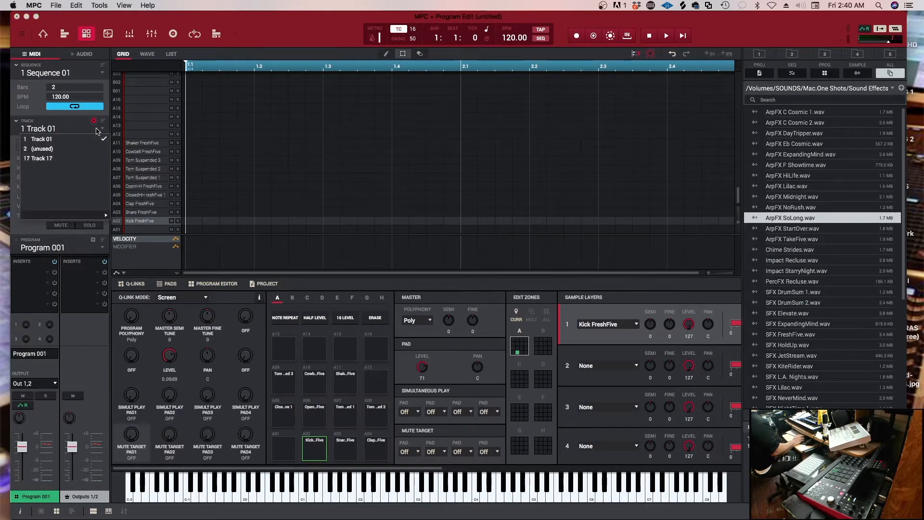
click(65, 158)
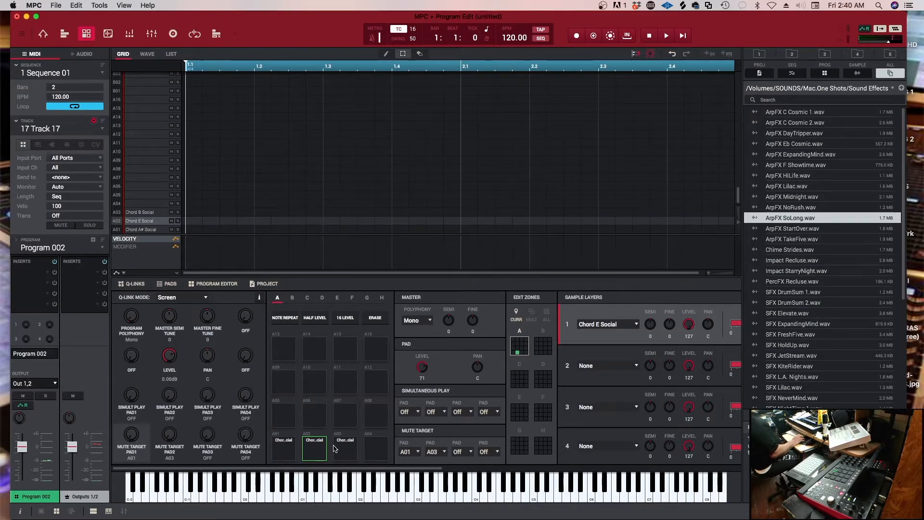
click(414, 321)
click(417, 332)
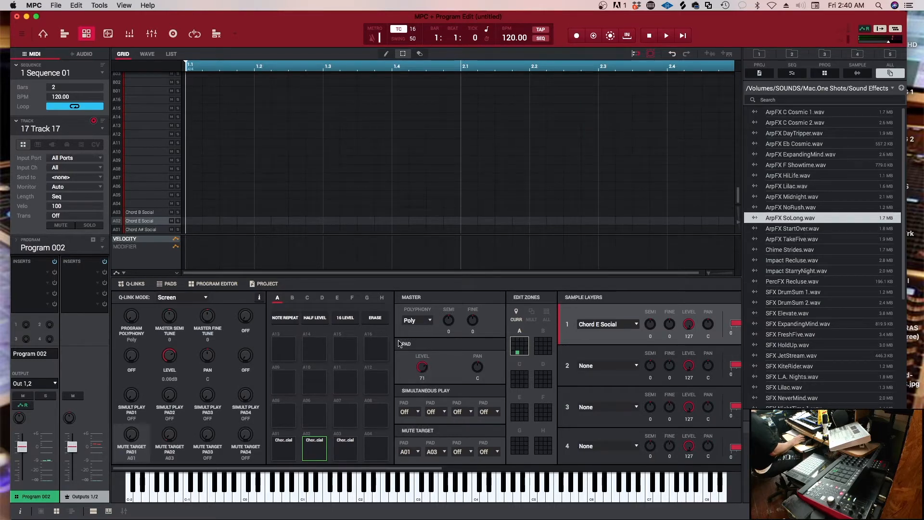
click(295, 447)
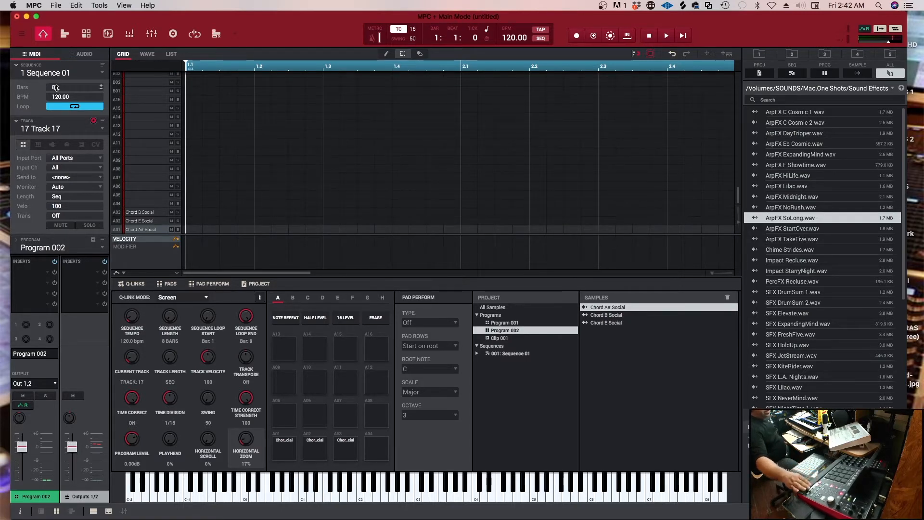
Make Track 01 the current MIDI track and play Sequence 01 briefly before stopping it
key(space)
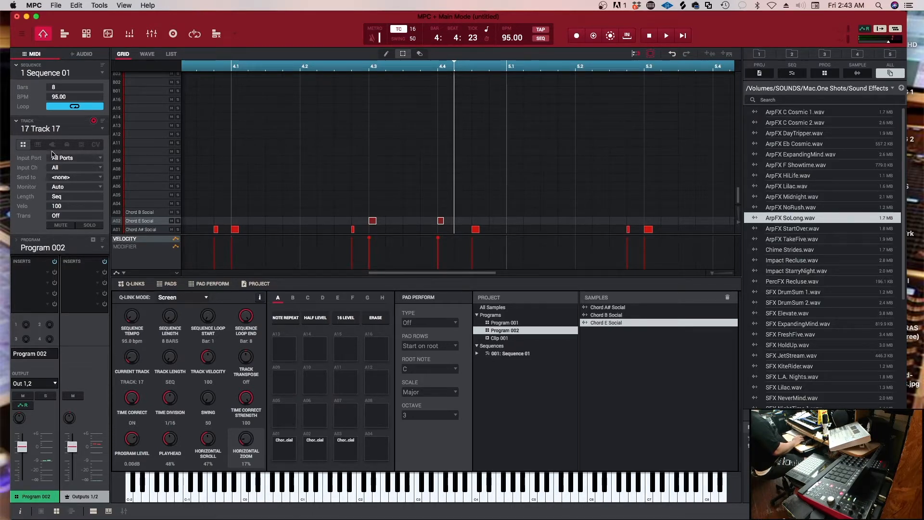
click(103, 129)
click(83, 140)
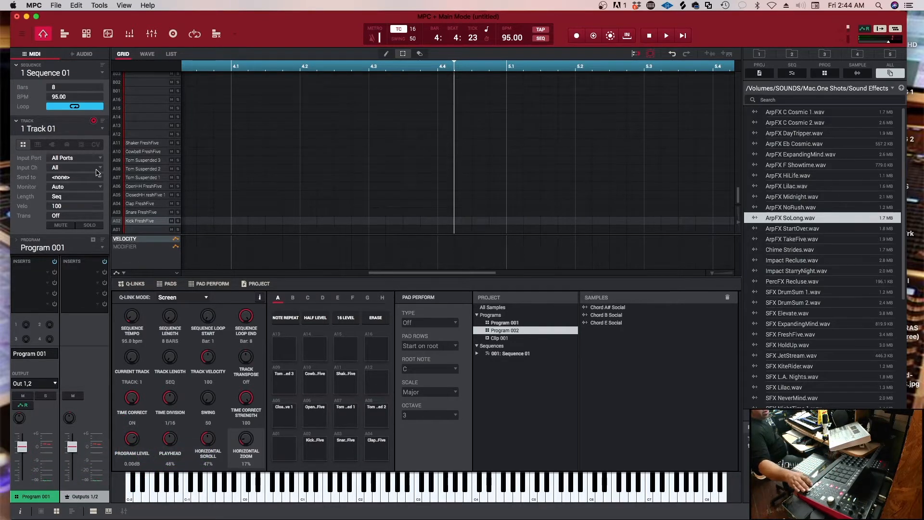
key(space)
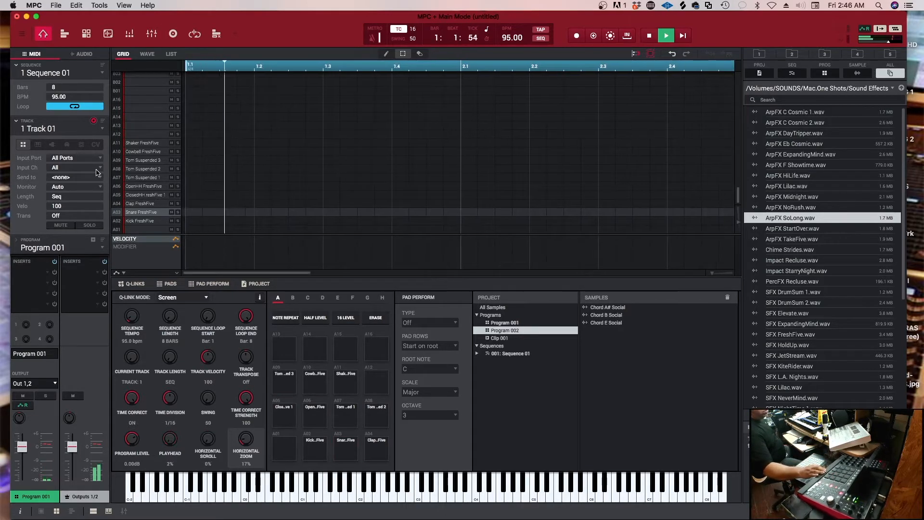
key(space)
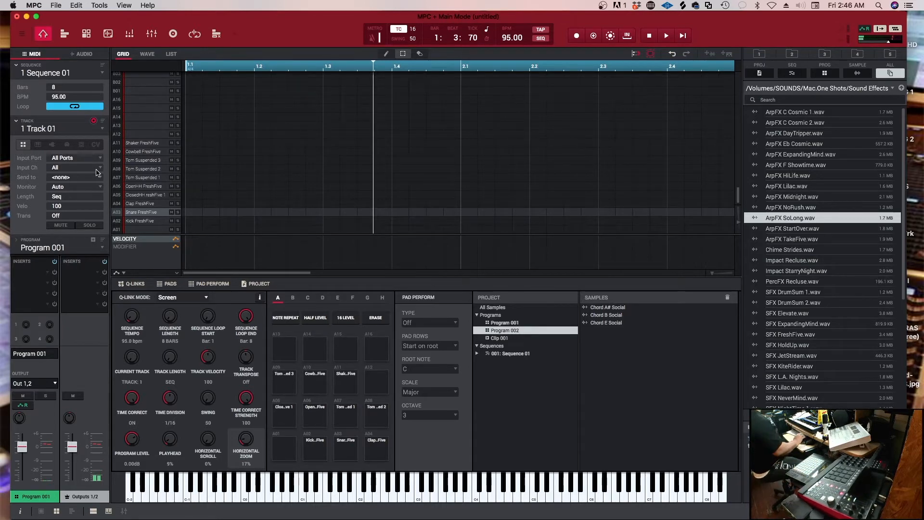
Make the unused track 3 the current MIDI track
click(93, 130)
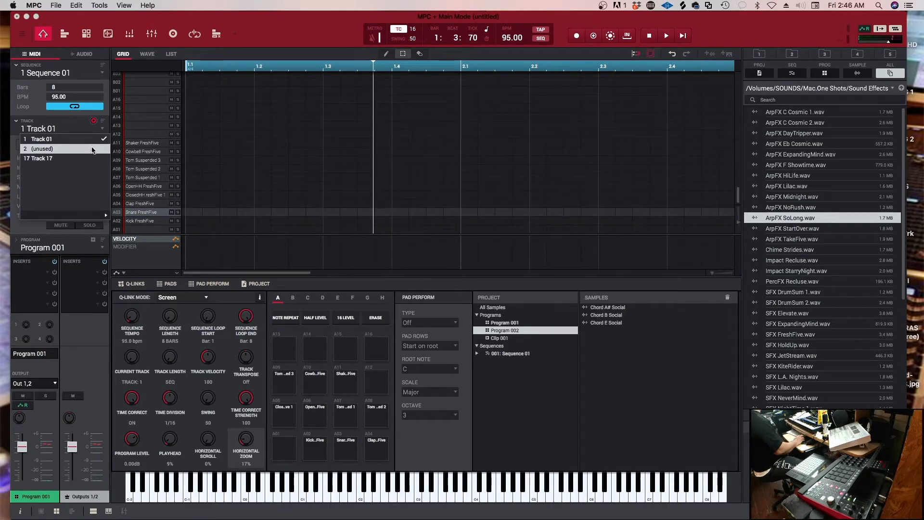
mouse_move(96, 209)
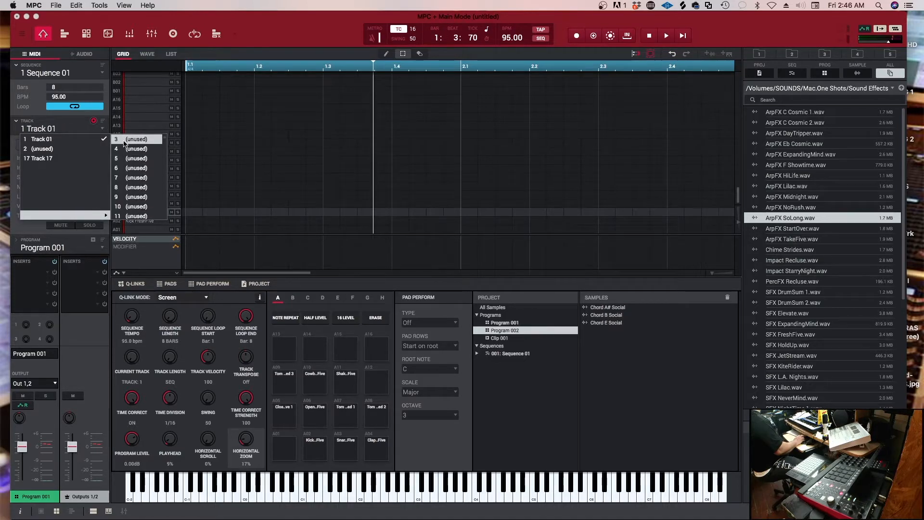
click(124, 141)
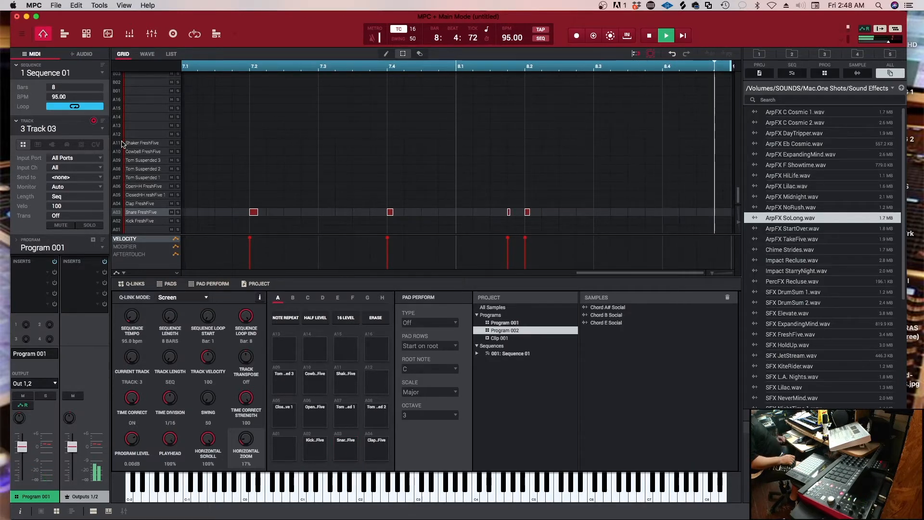
Stop playback and undo the snare notes recorded on Track 03
key(space)
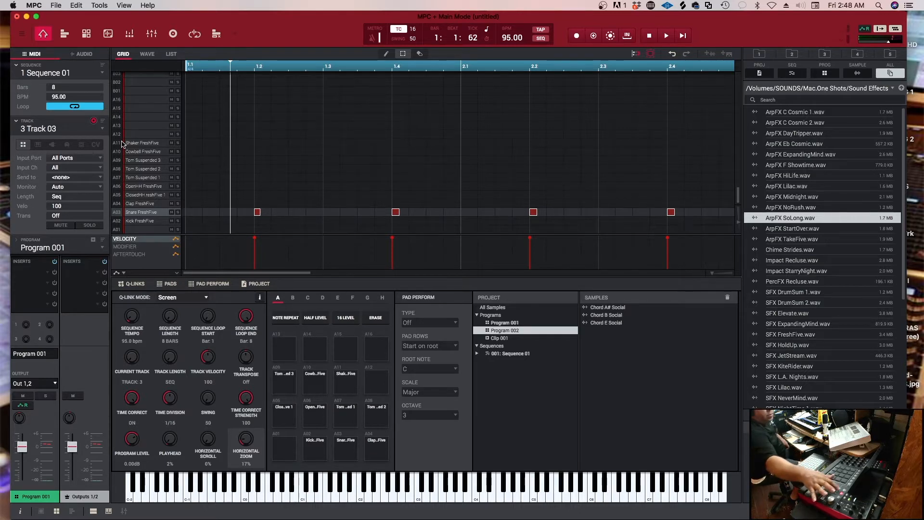
key(super+z)
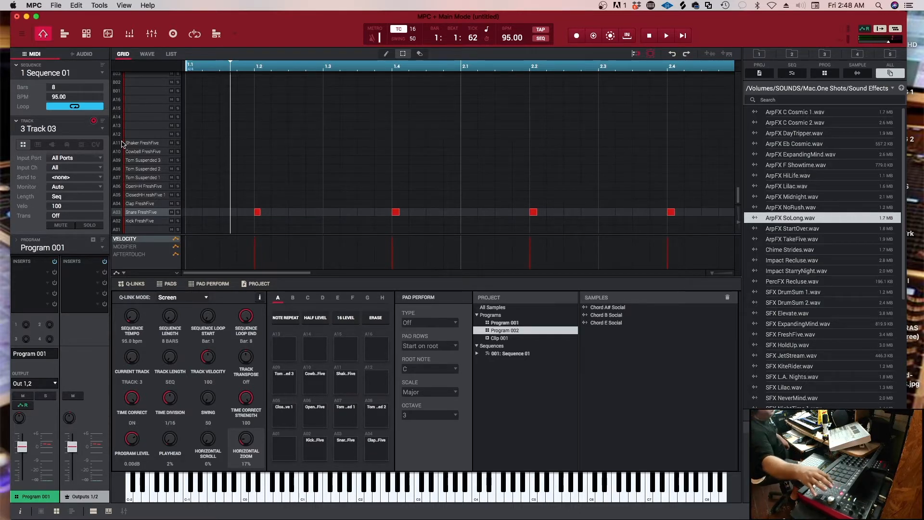
key(super+z)
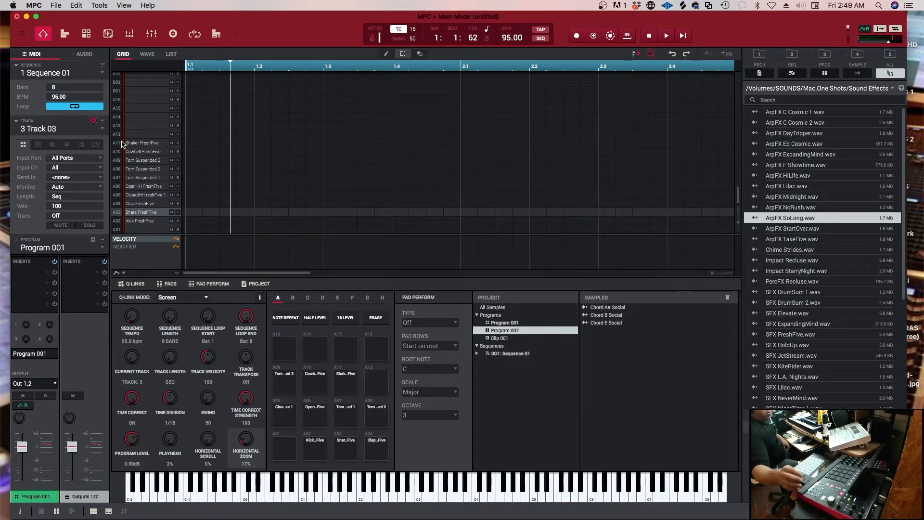
Restart playback of Sequence 01 from its beginning with the unused track 5 current
key(space)
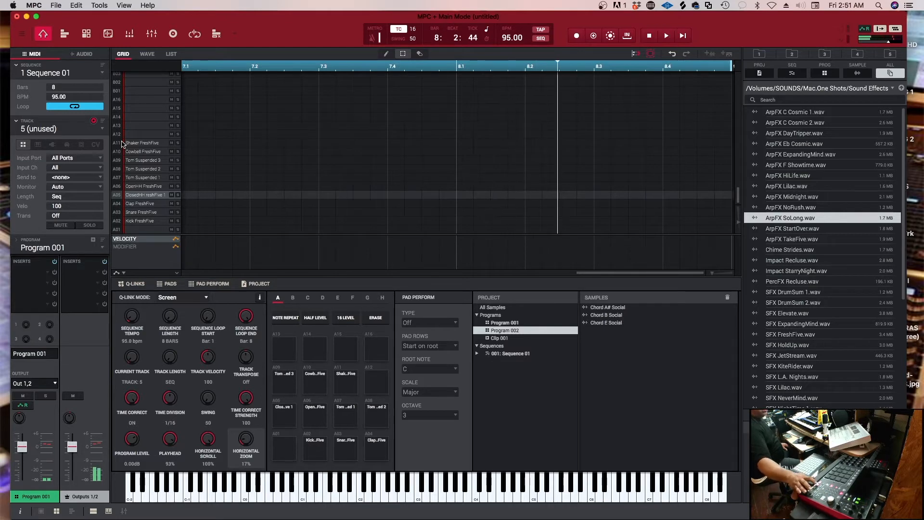
key(space)
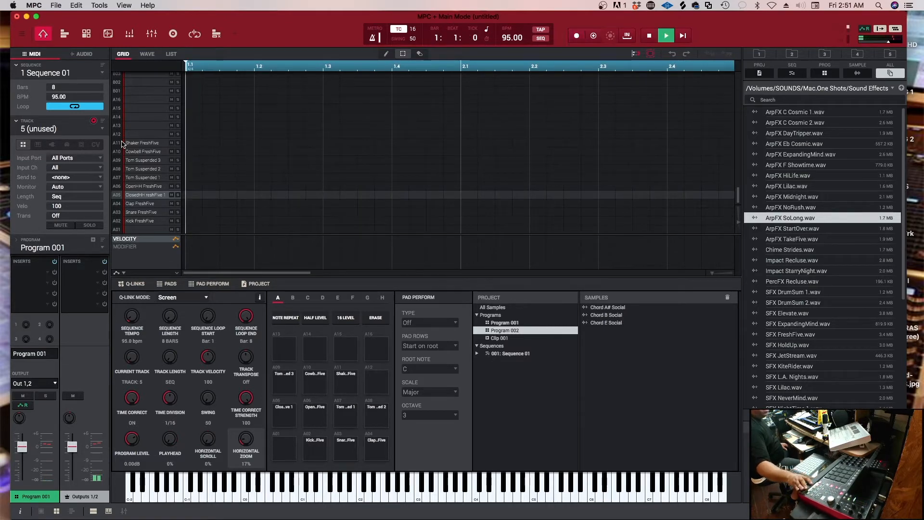
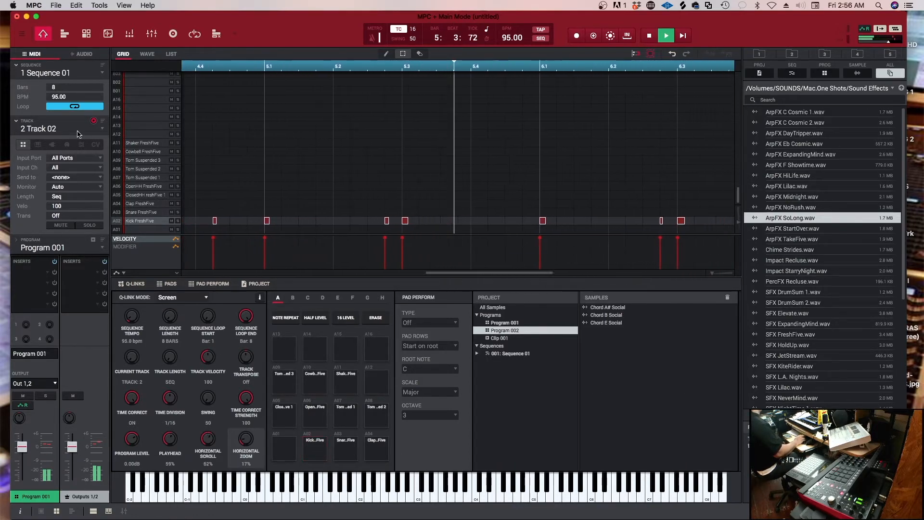
Make the unused track 18 the current MIDI track and set it to the Keygroup program type
click(101, 129)
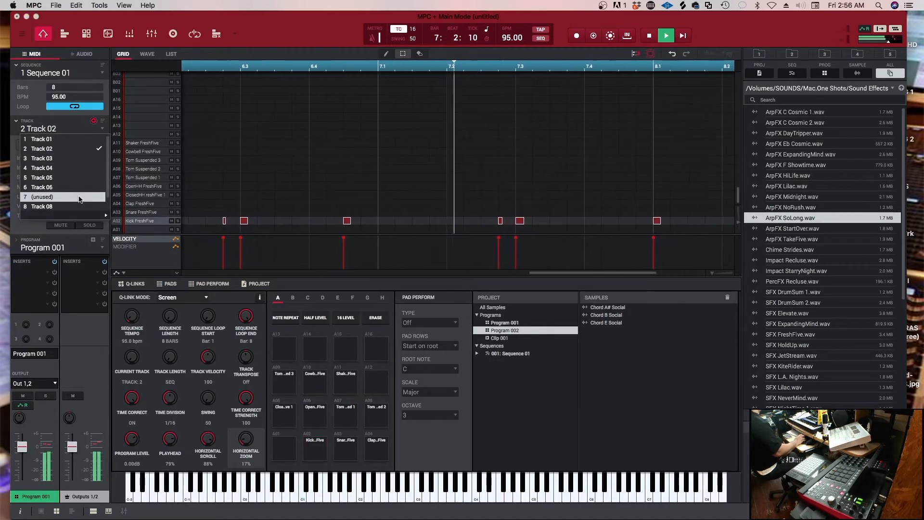
mouse_move(95, 216)
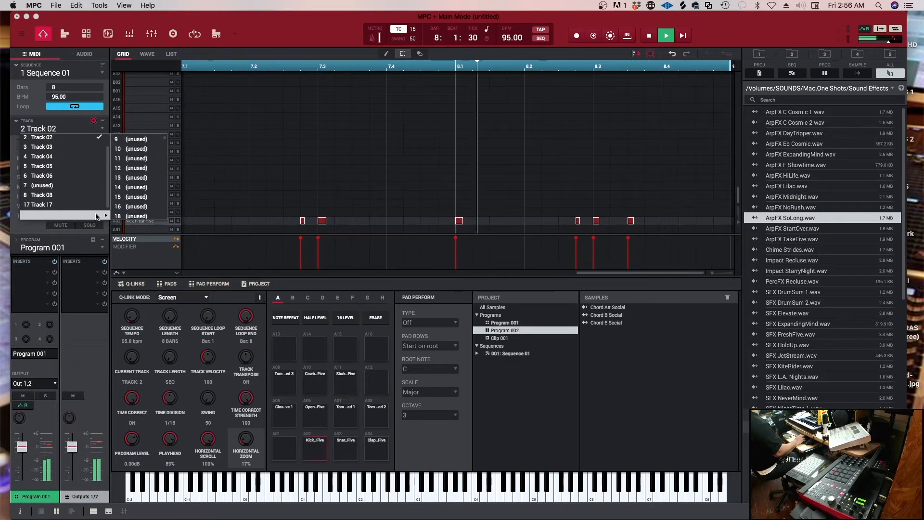
click(130, 216)
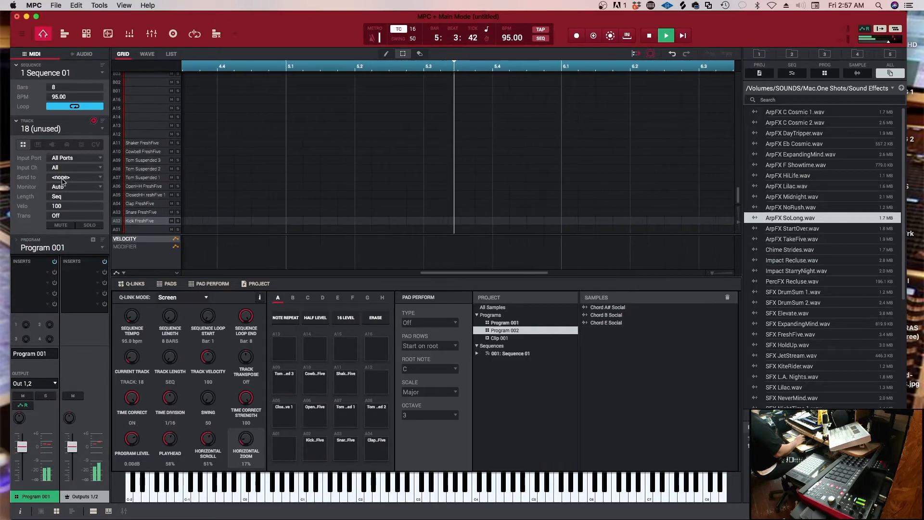
click(37, 145)
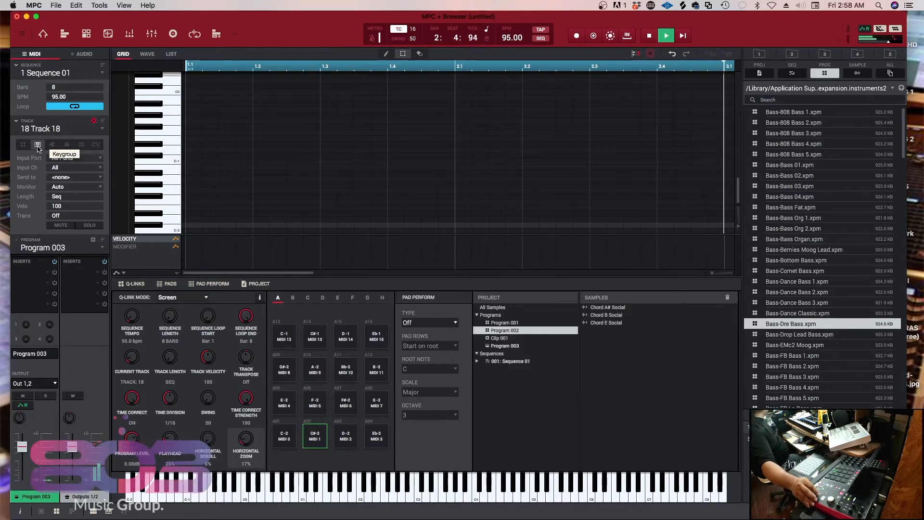
Load Bass-Dre Bass.xpm, try it as Track 18's program and undo the assignment
key(Return)
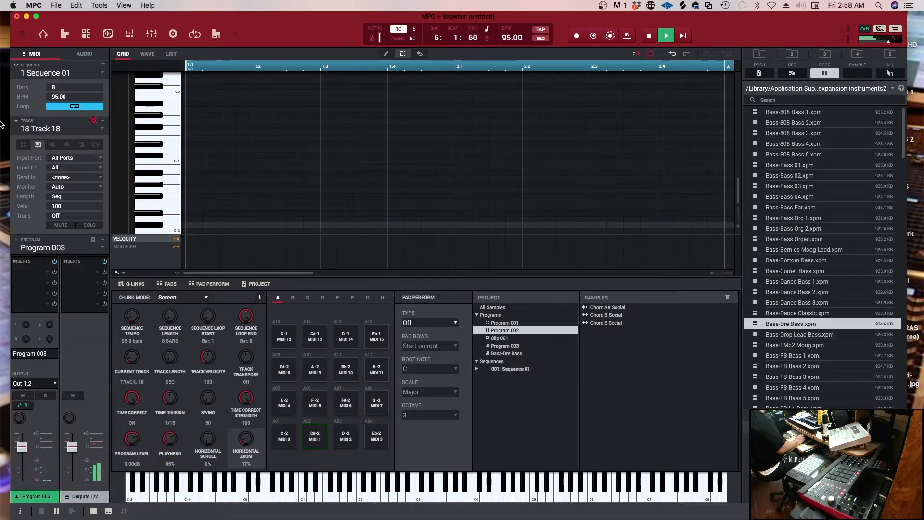
click(98, 249)
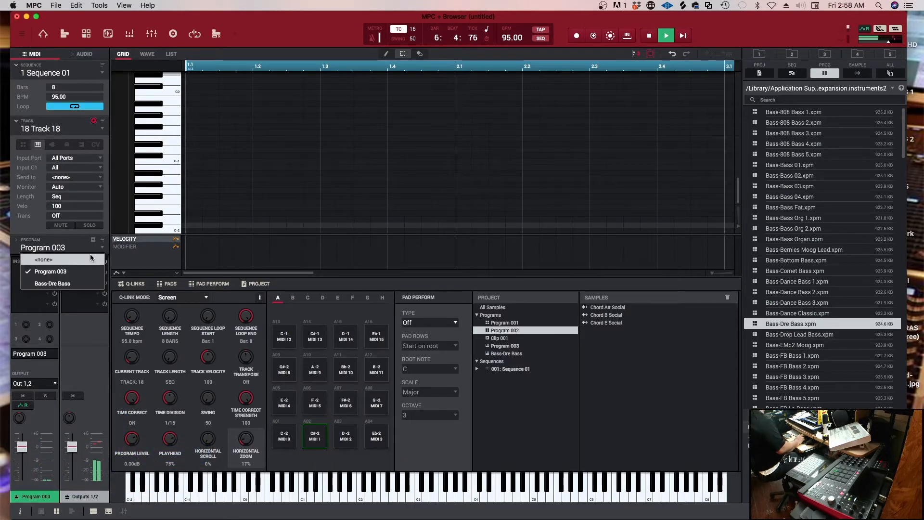
click(79, 279)
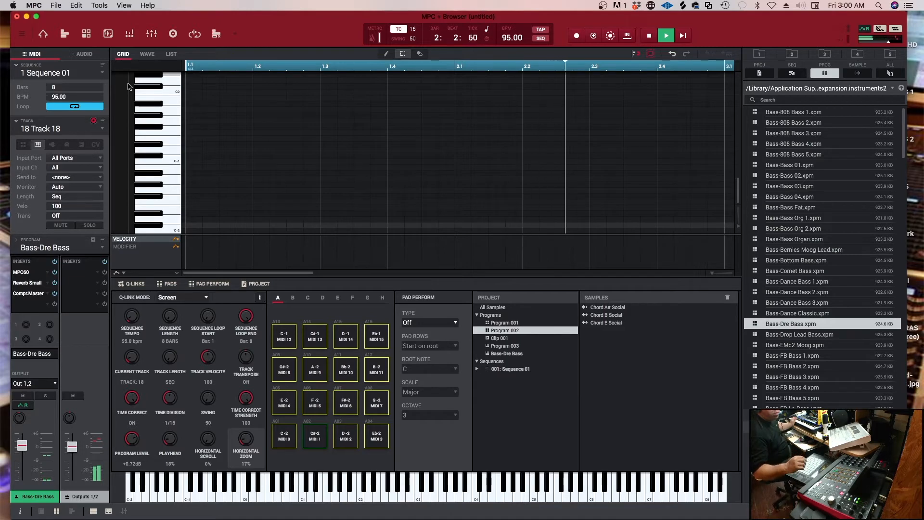
key(super+z)
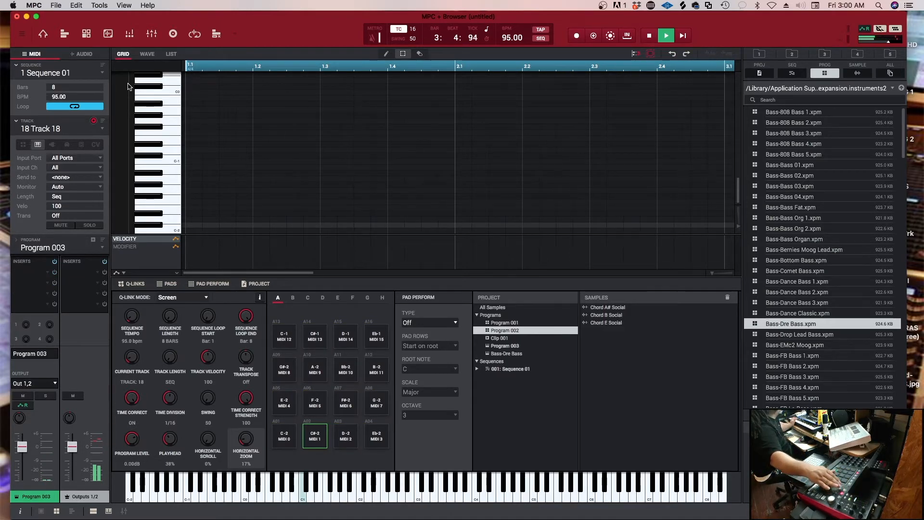
Load Bass-808 Bass 2.xpm from the bass instruments and assign it as Track 18's program
key(Up)
key(Up)
key(Up)
key(Up)
key(Up)
key(Up)
key(Up)
key(Up)
key(Up)
key(Up)
key(Up)
key(Up)
key(Up)
key(Up)
key(Up)
key(Up)
key(Up)
key(Up)
key(Up)
key(Up)
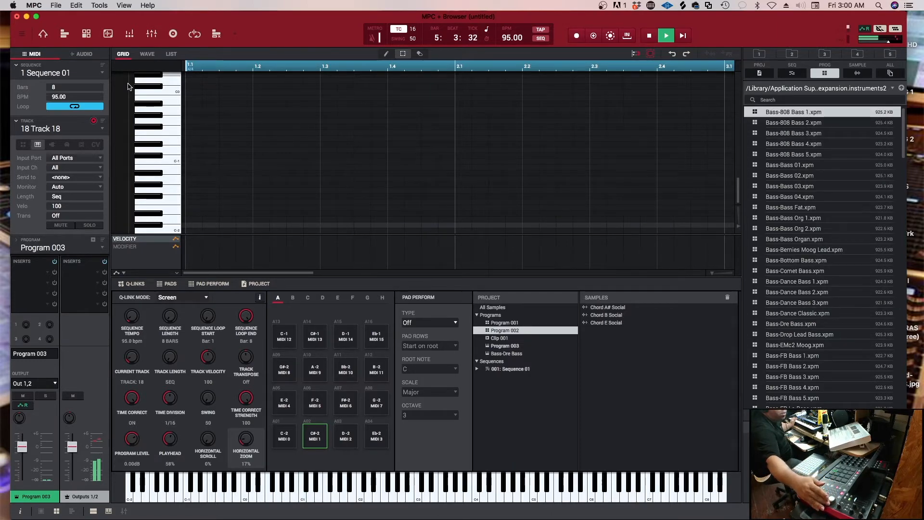
key(Down)
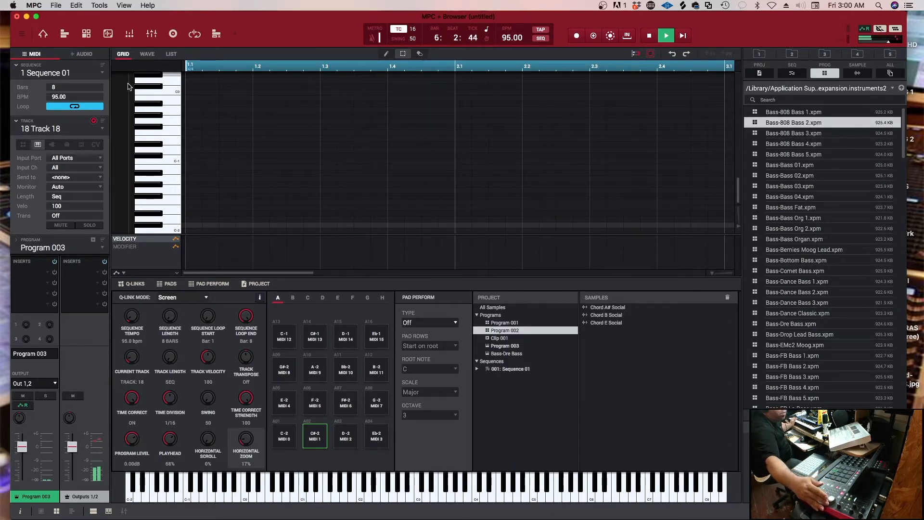
key(Up)
key(Down)
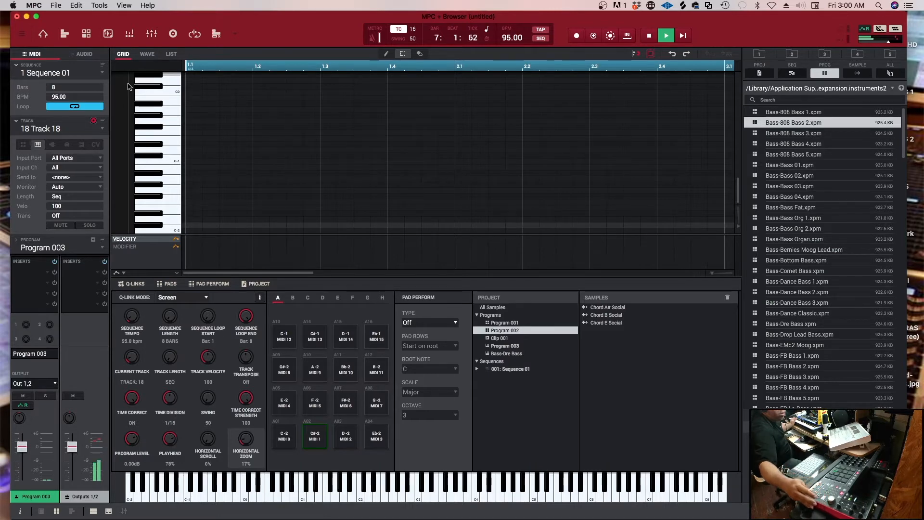
key(Return)
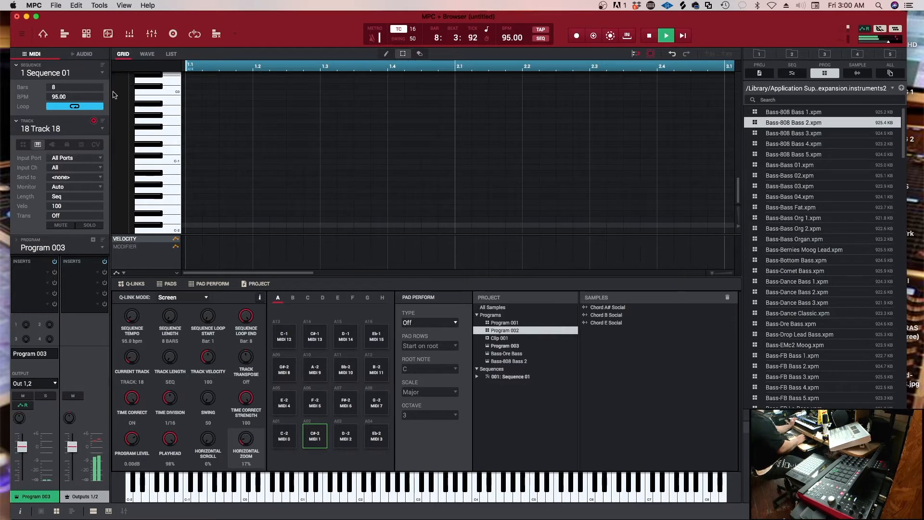
click(59, 248)
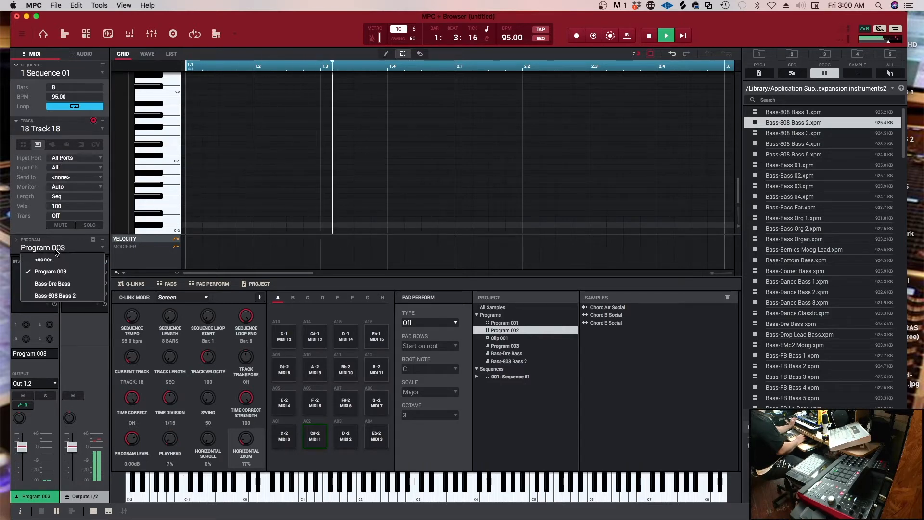
click(65, 295)
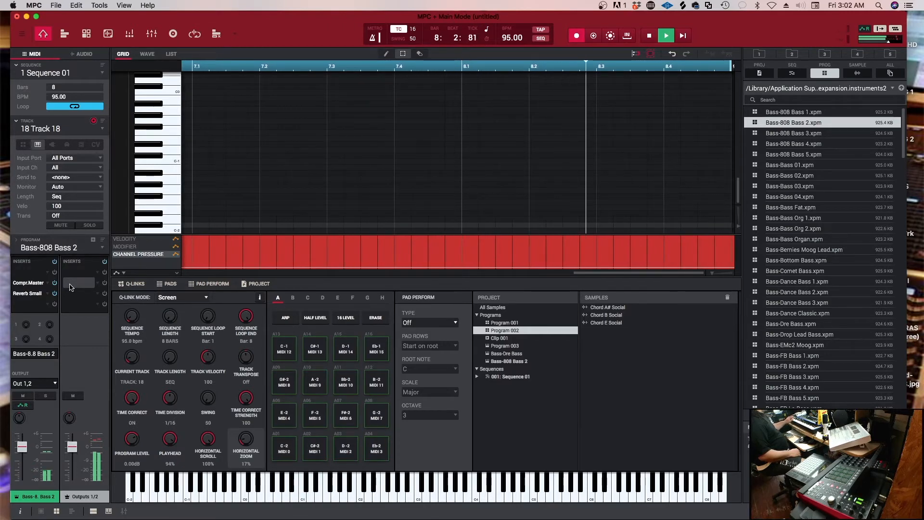
Try recording the bass part on Track 18, stopping and undoing each take
key(space)
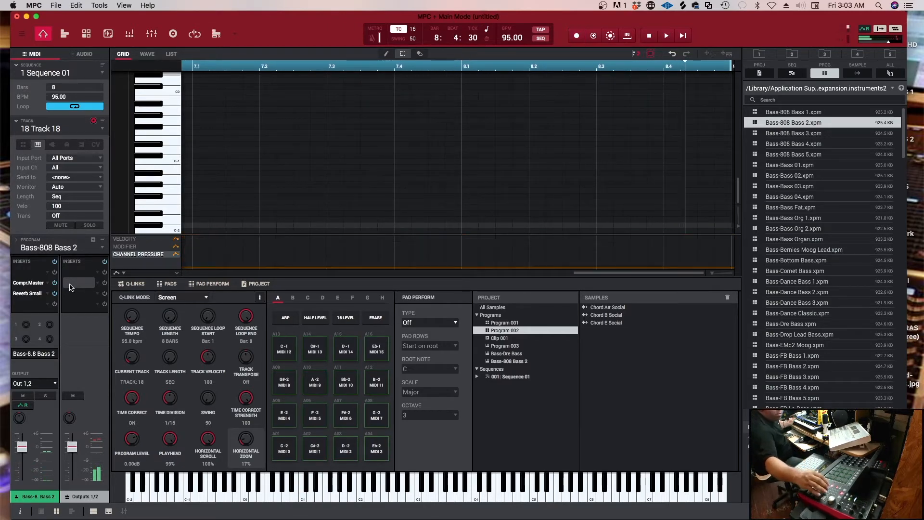
key(super+z)
key(r)
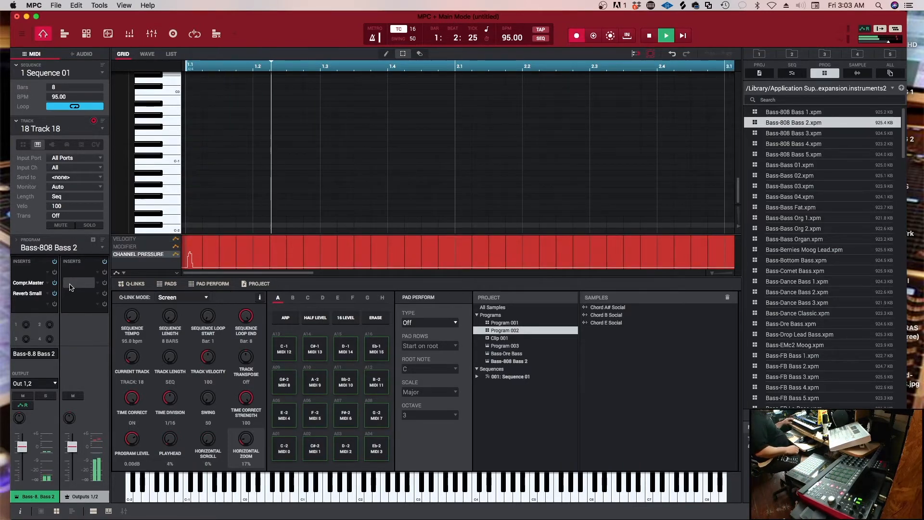
key(space)
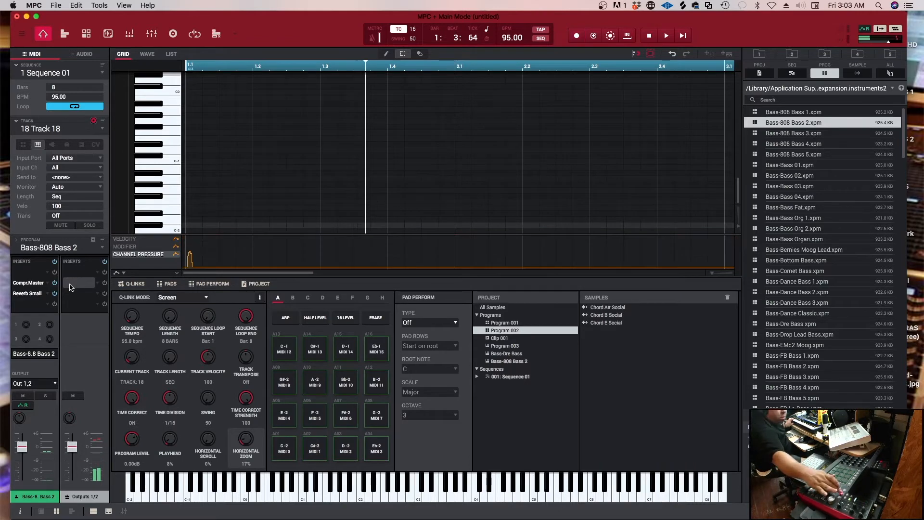
key(super+z)
key(r)
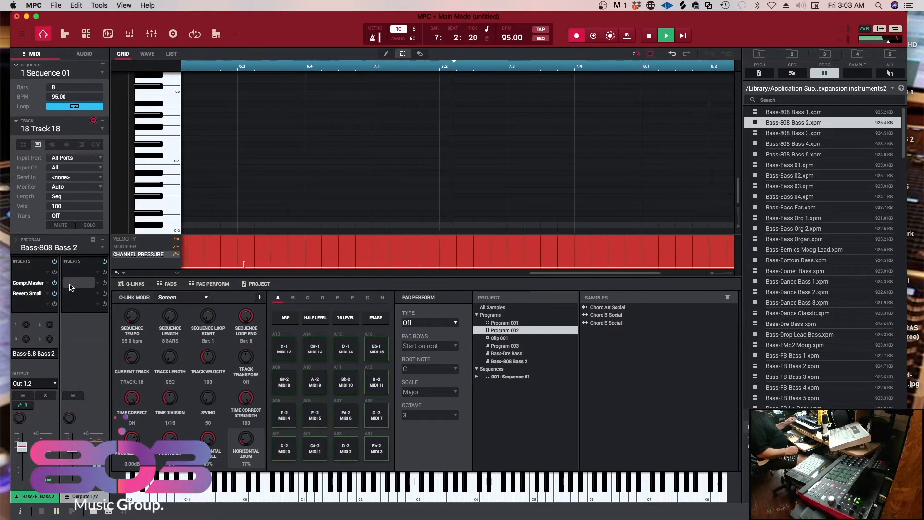
key(space)
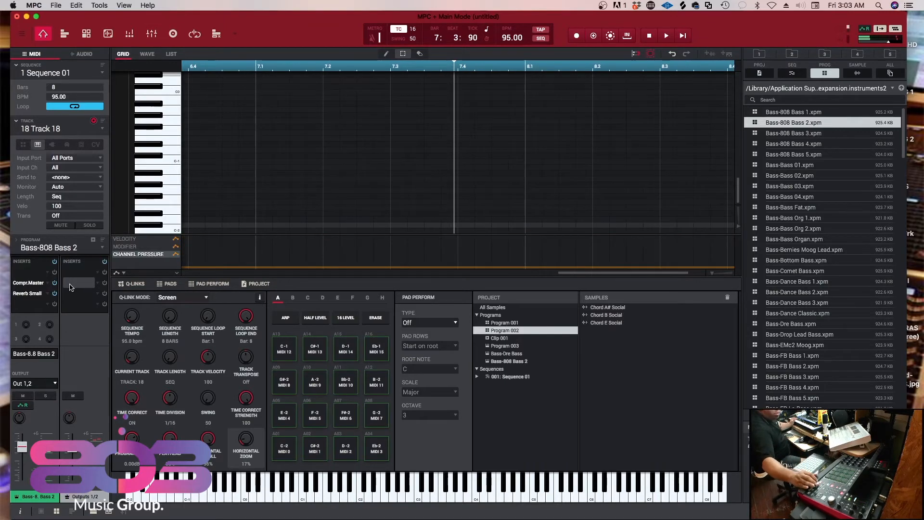
key(super+z)
Record the bass part on Track 18 and set the Bass-808 Bass 2 program level to -1.52 dB
key(space)
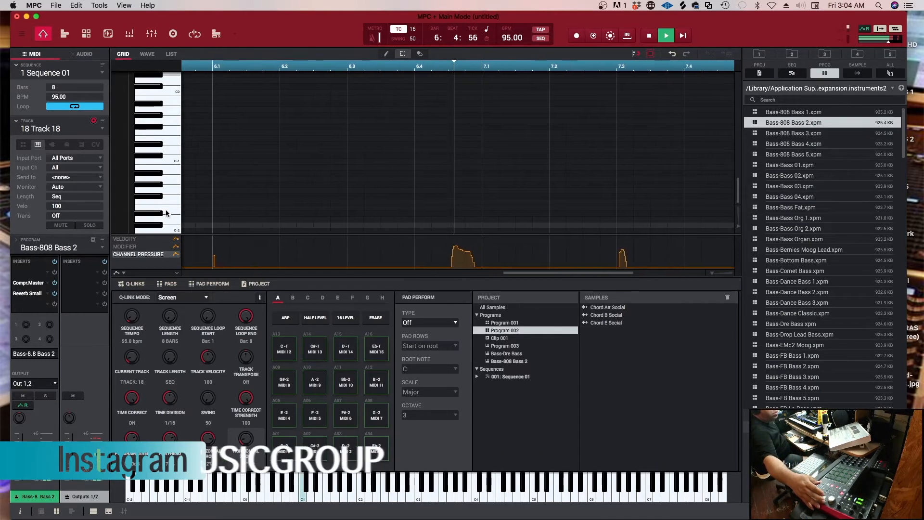
key(Up)
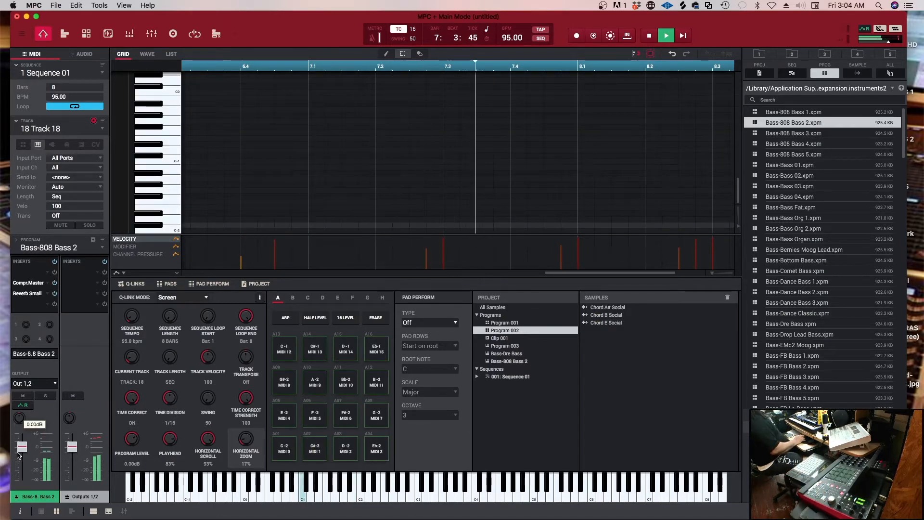
drag(21, 444, 21, 447)
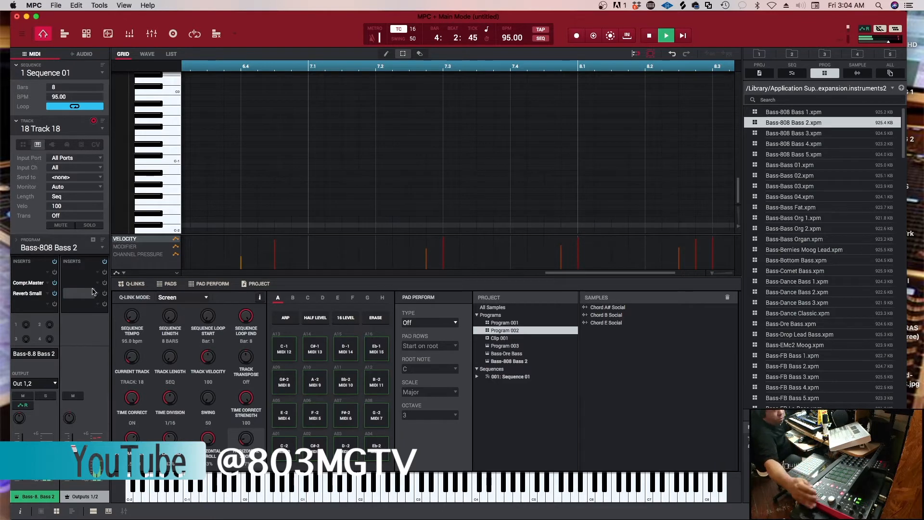
Make the unused track 19 the current MIDI track and stop playback
key(Down)
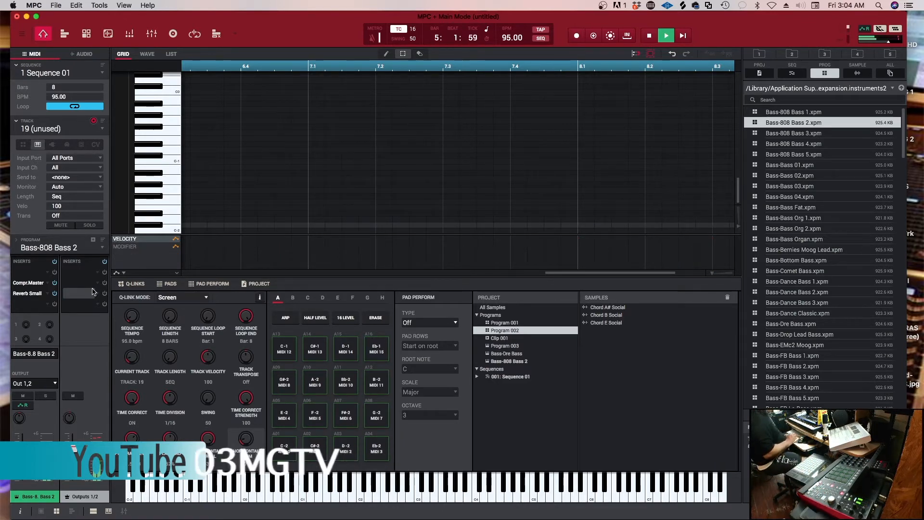
key(space)
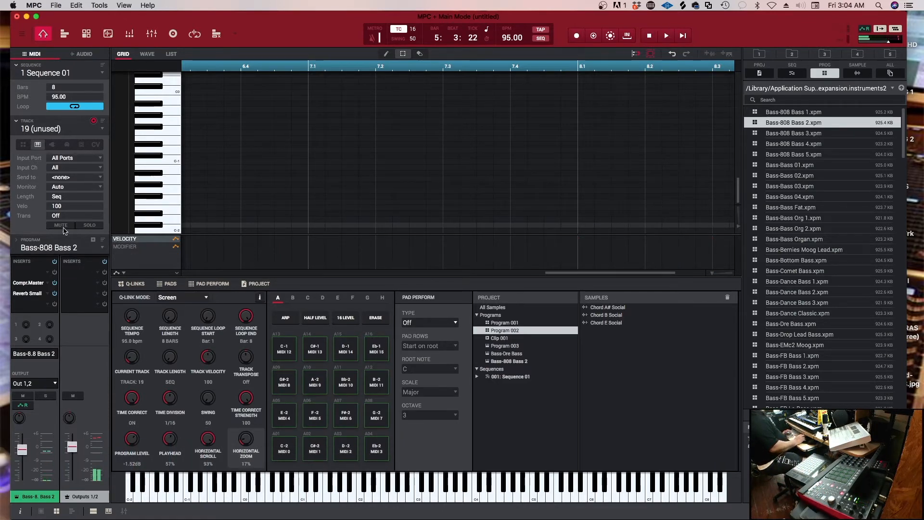
Save the project as "803 VIBE SESSIONS [S1_E4]" in the R&B folder of MPC X TRACKS
click(61, 6)
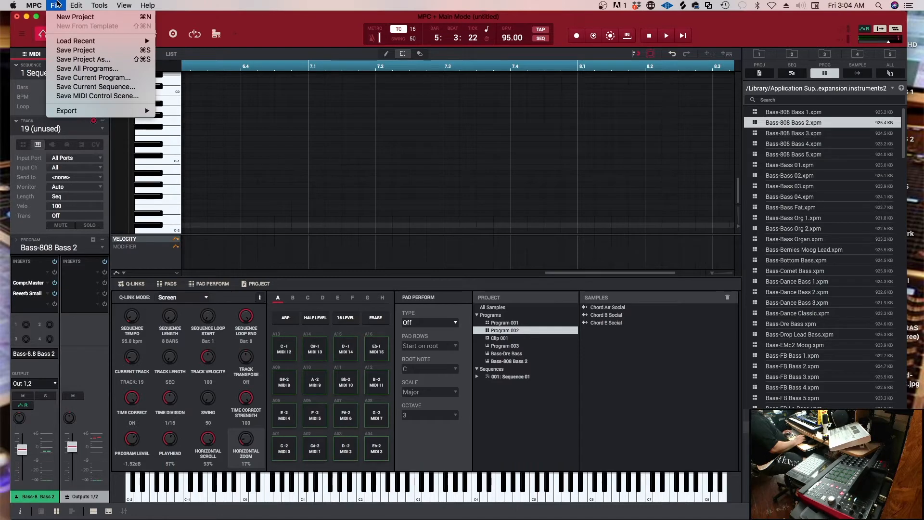
click(75, 59)
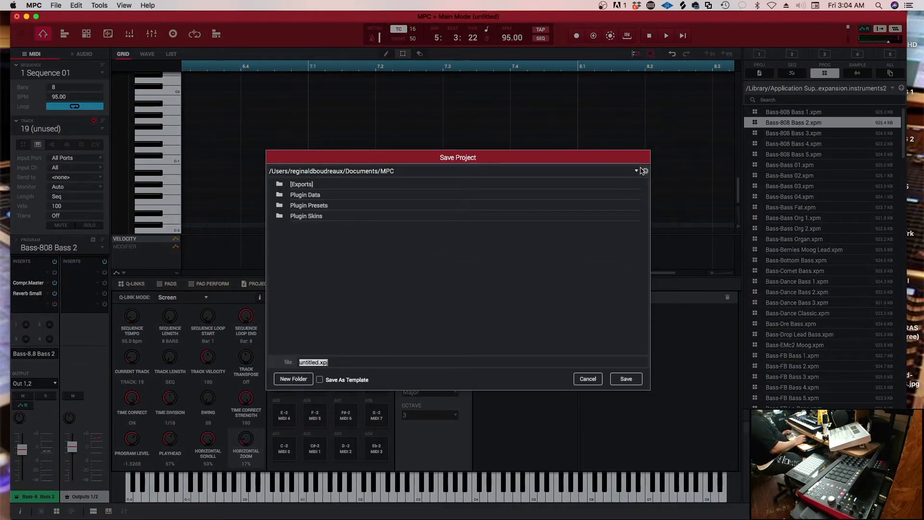
click(636, 171)
click(365, 297)
double_click(317, 321)
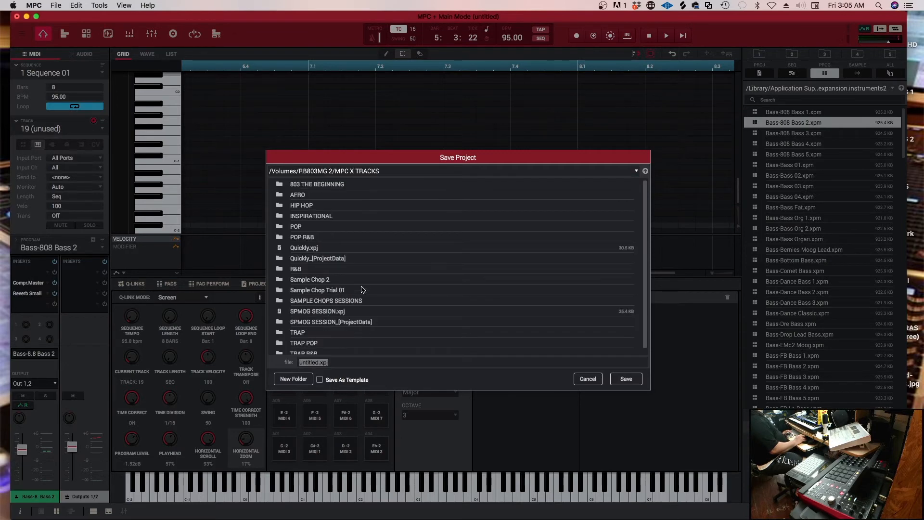
click(283, 271)
double_click(283, 269)
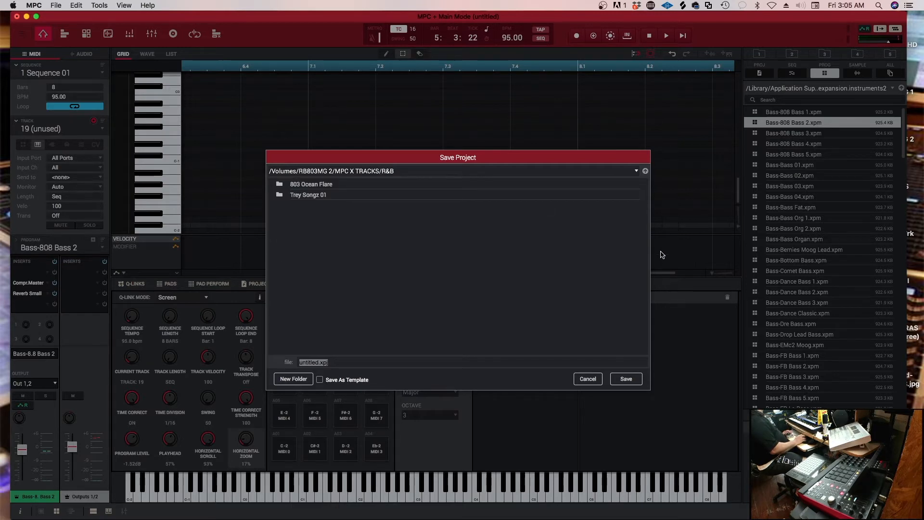
text(803 VIBE SESSIONS [S1_E4)
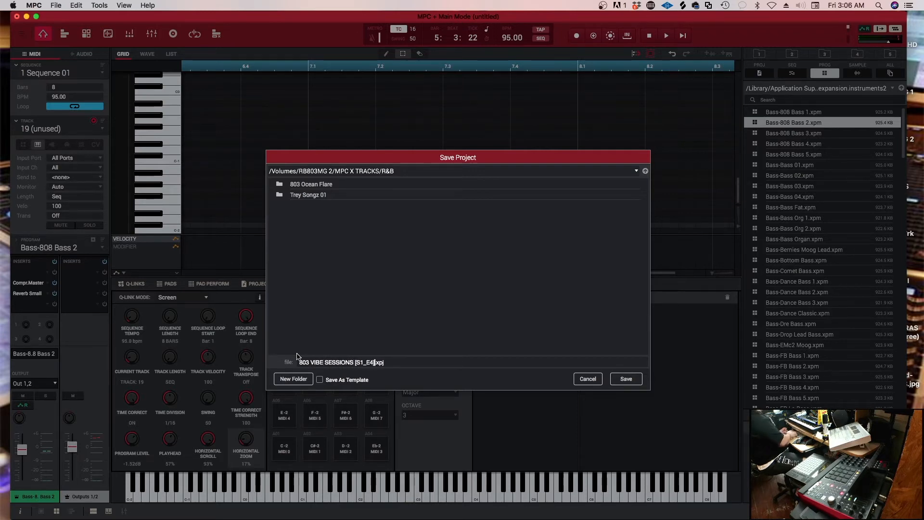
key(Return)
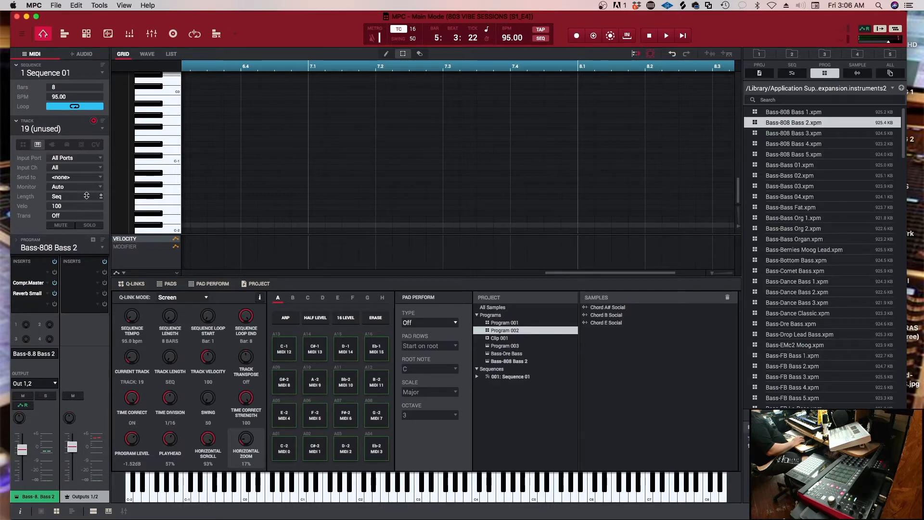
Set Track 19 to a plugin program and load Native Instruments' Kontakt as its plugin
click(52, 144)
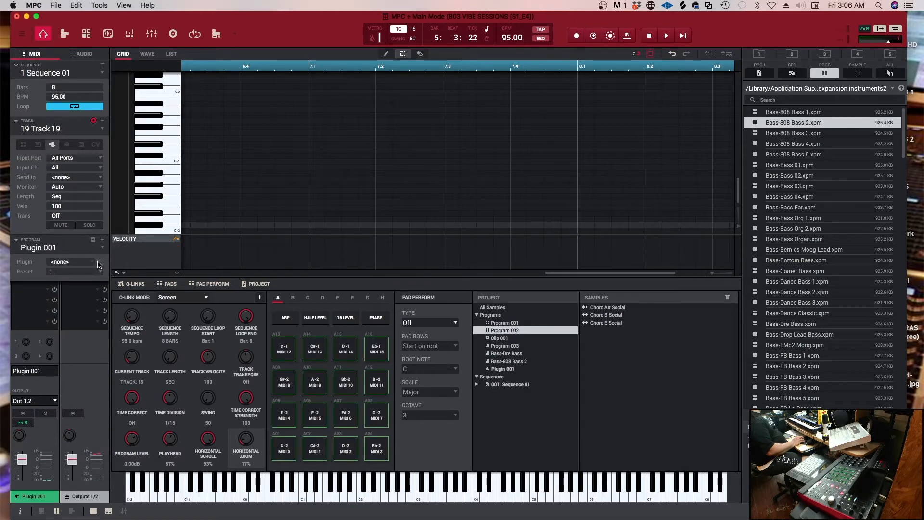
click(96, 264)
click(100, 217)
scroll(142, 284, down, 8)
scroll(142, 284, down, 6)
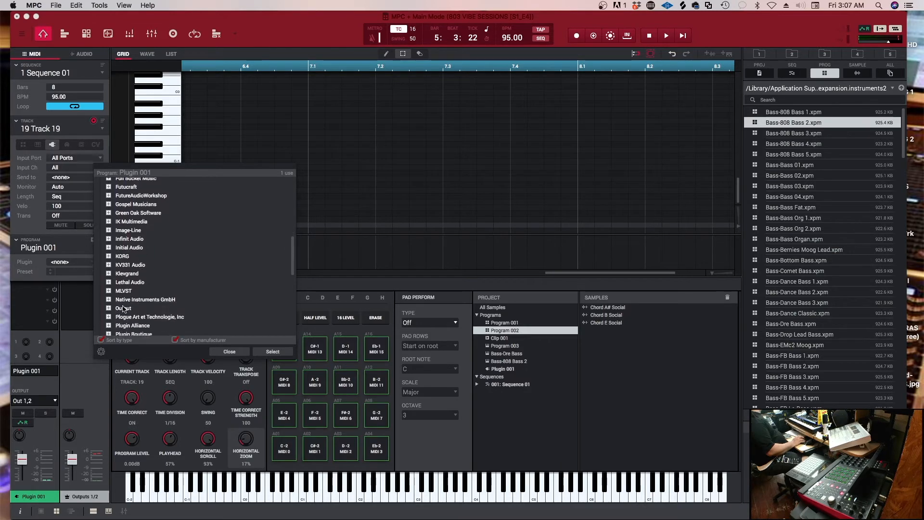
click(109, 299)
scroll(154, 310, down, 5)
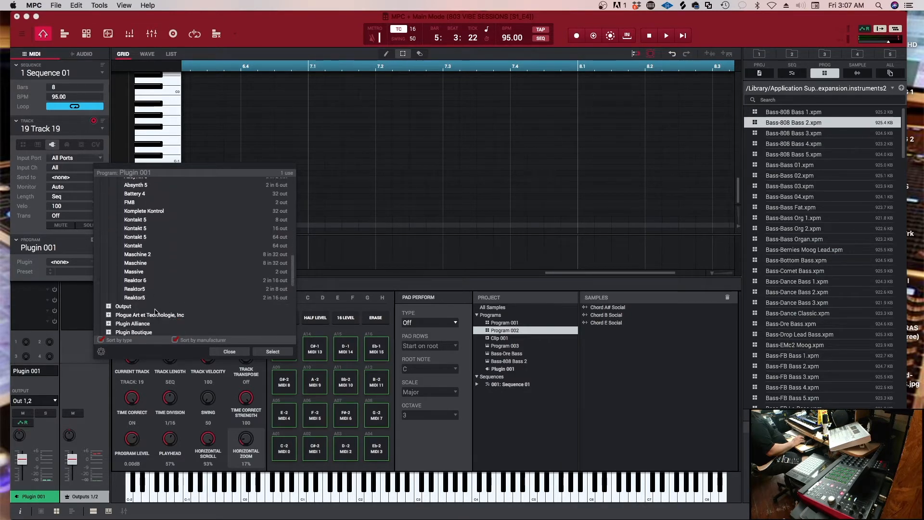
scroll(155, 311, up, 2)
click(142, 268)
click(266, 349)
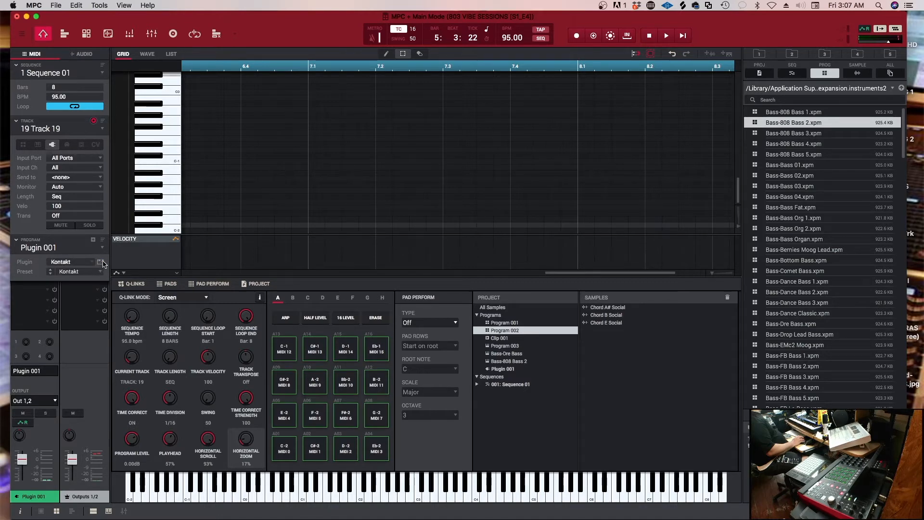
Open Kontakt's window and load the Electric Sunburst Deluxe (Melody) instrument from the Session Guitarist library
click(100, 262)
scroll(255, 300, down, 10)
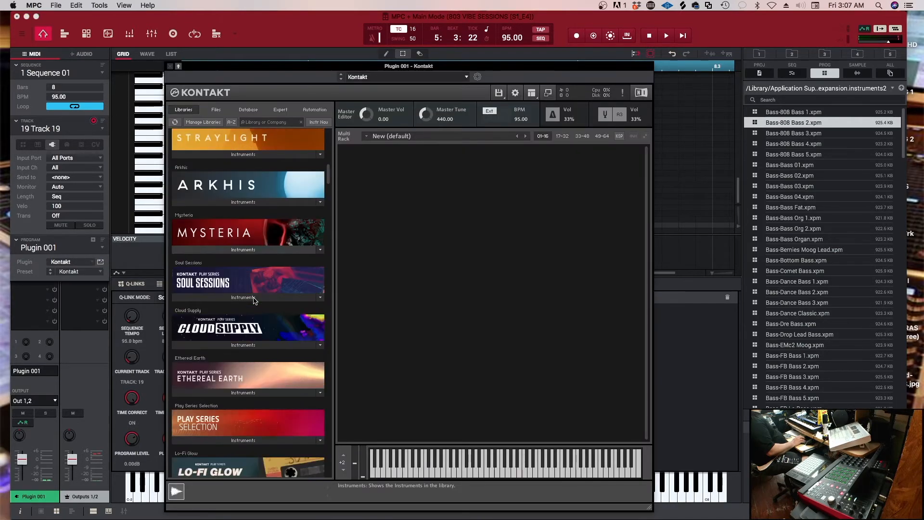
scroll(255, 299, down, 9)
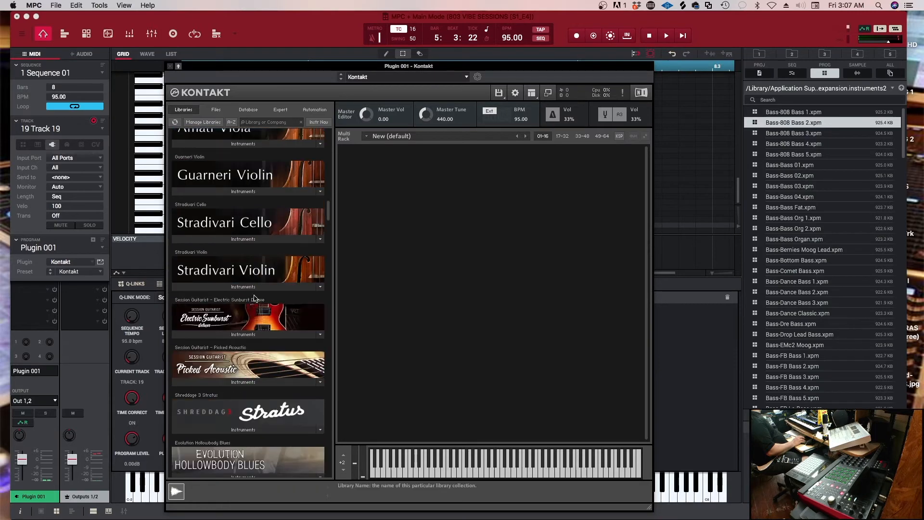
click(254, 335)
drag(226, 346, 483, 273)
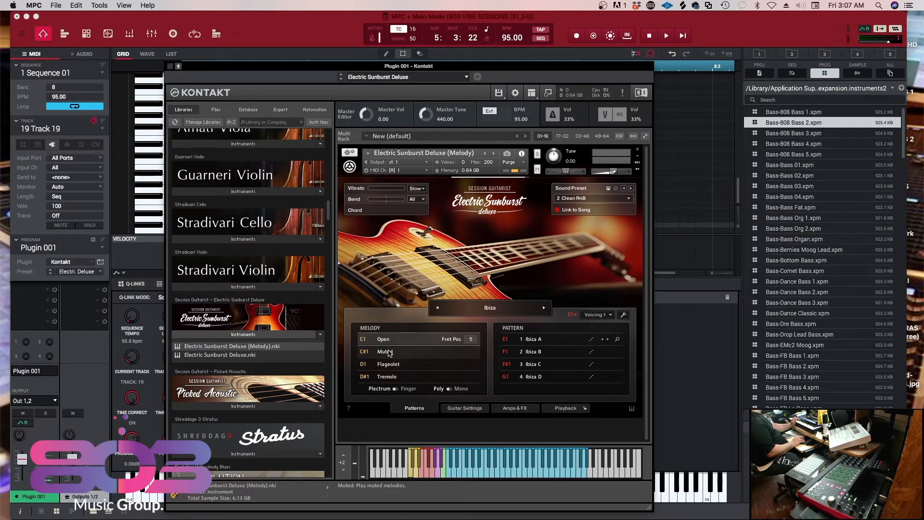
Try the guitar's Muted melody articulation at fret position 6 while the sequence plays
click(390, 353)
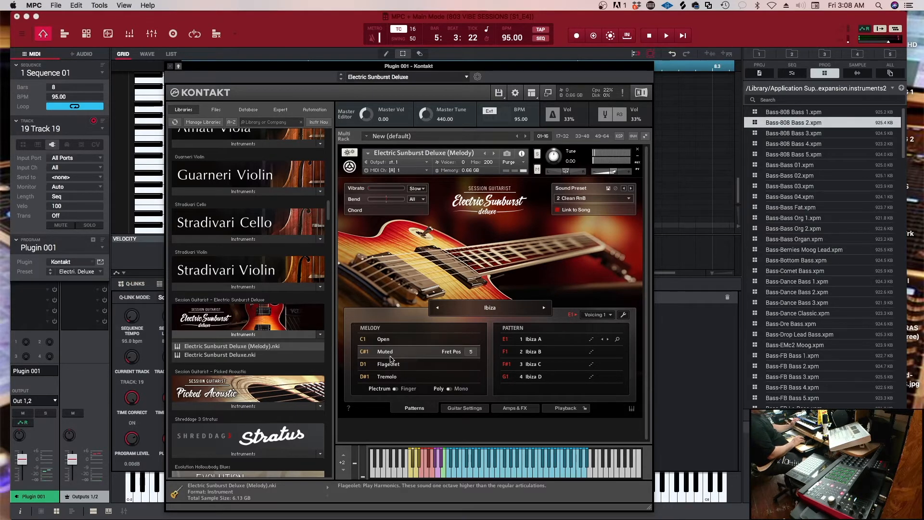
key(space)
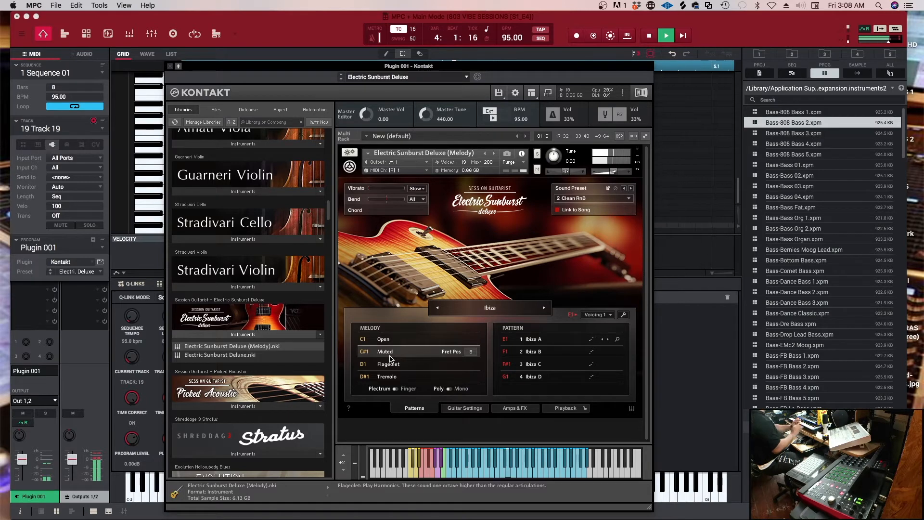
click(474, 350)
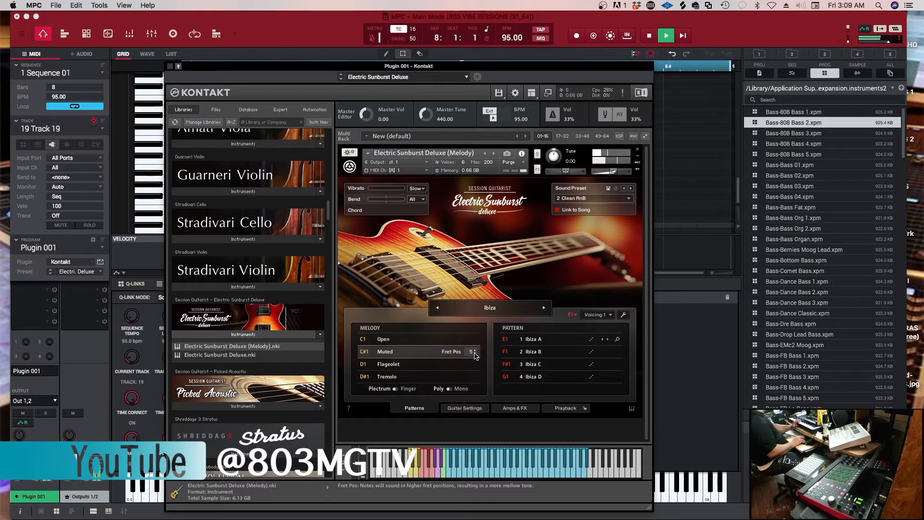
click(474, 354)
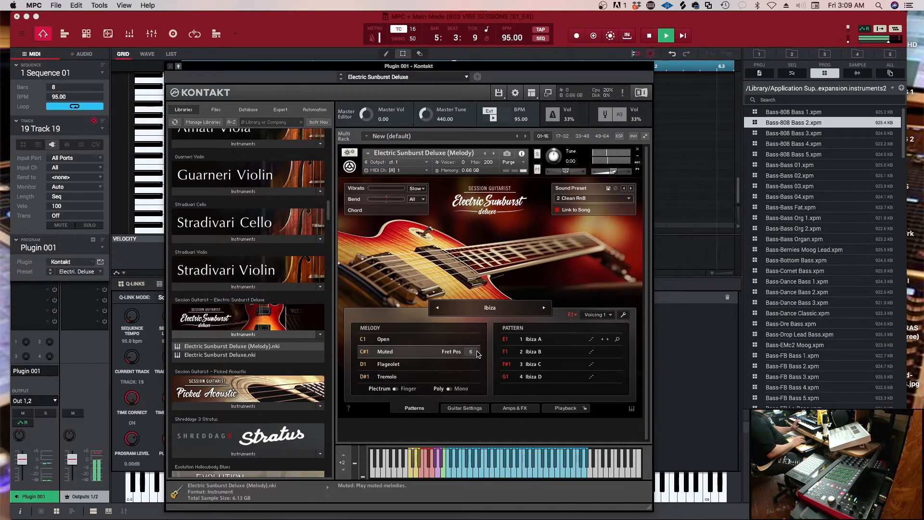
click(475, 351)
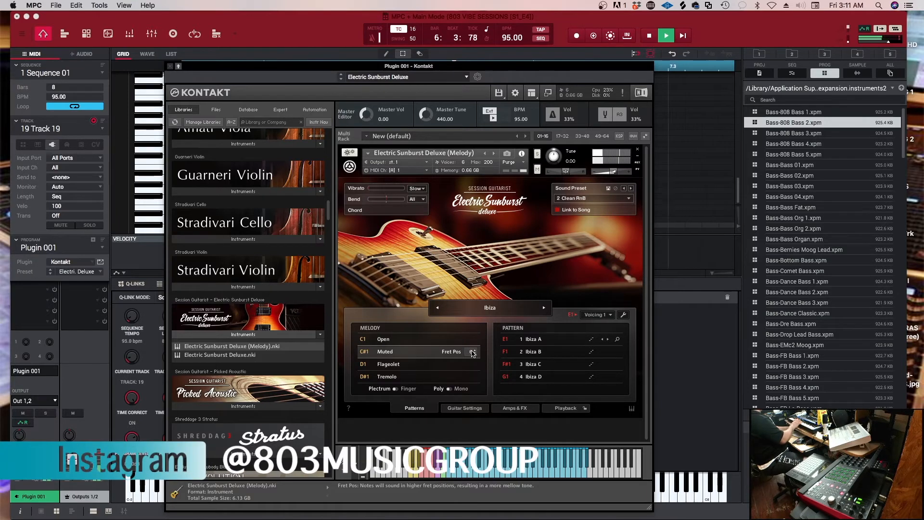
Close the Kontakt window, lower the Plugin 001 program level to -5.90 dB and stop playback
click(169, 67)
mouse_move(25, 463)
mouse_move(25, 463)
mouse_down()
mouse_move(27, 472)
mouse_move(29, 464)
mouse_up()
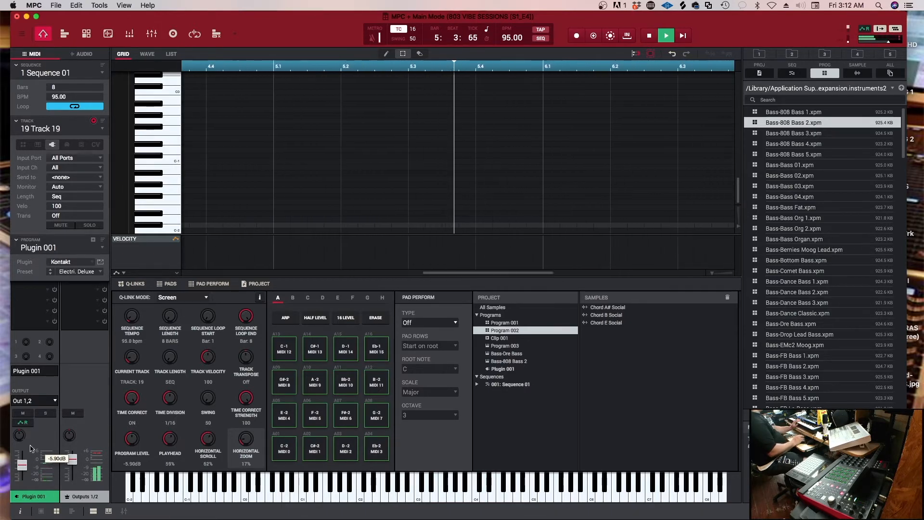
key(space)
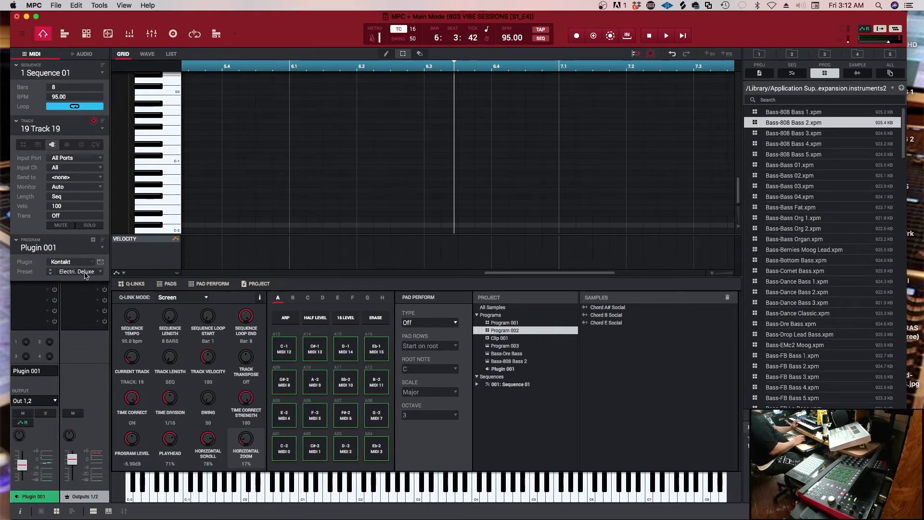
Reopen Kontakt and switch the Electric Sunburst Deluxe melody articulation to Open
click(100, 262)
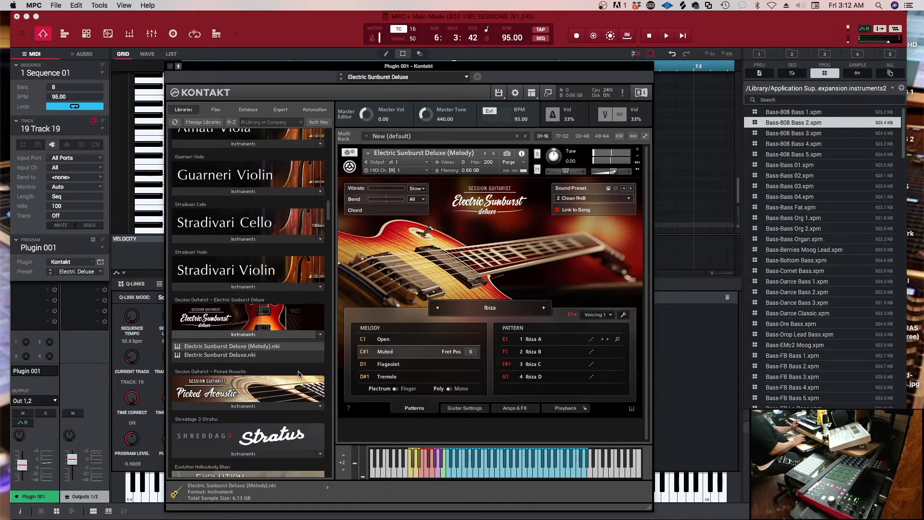
scroll(300, 375, down, 2)
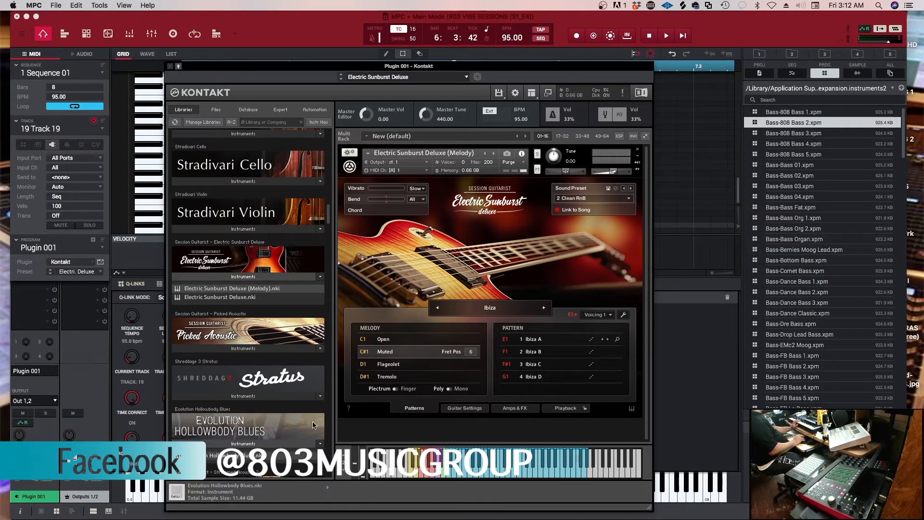
click(382, 340)
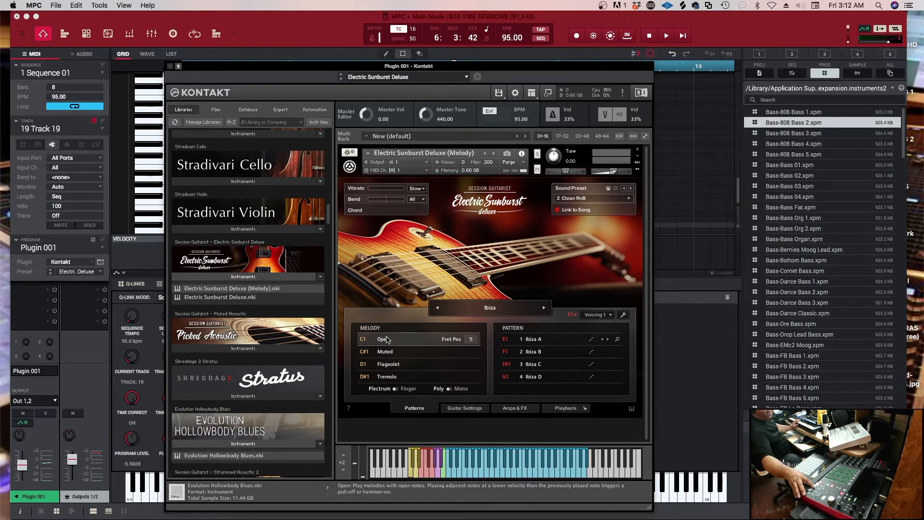
Record the Electric Sunburst guitar part on Track 19 with the Kontakt window closed
key(space)
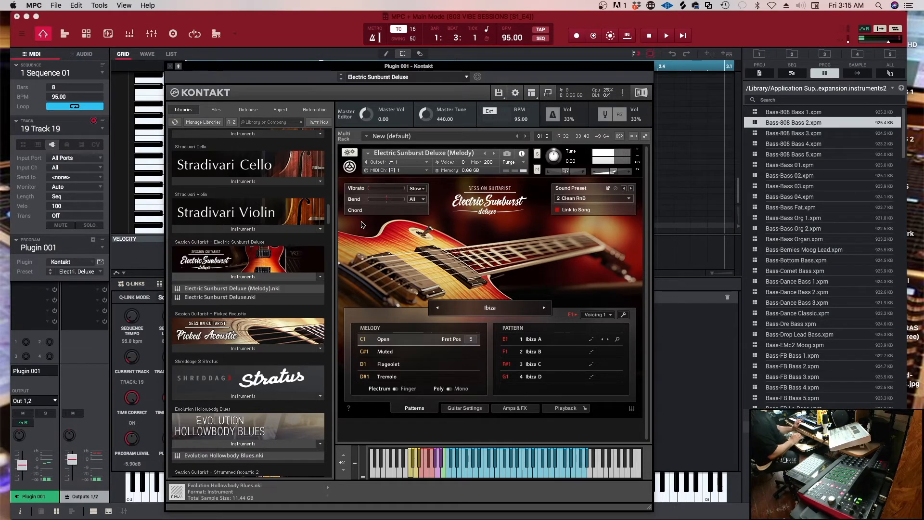
click(171, 66)
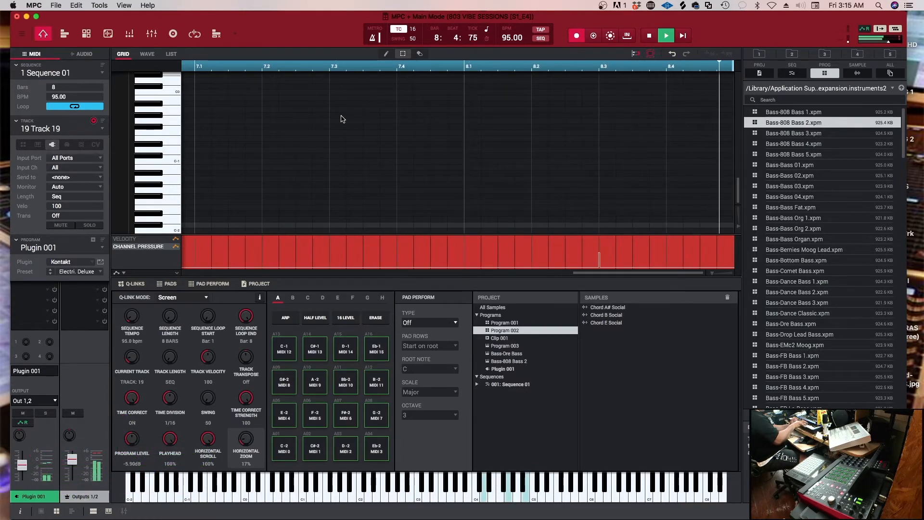
key(space)
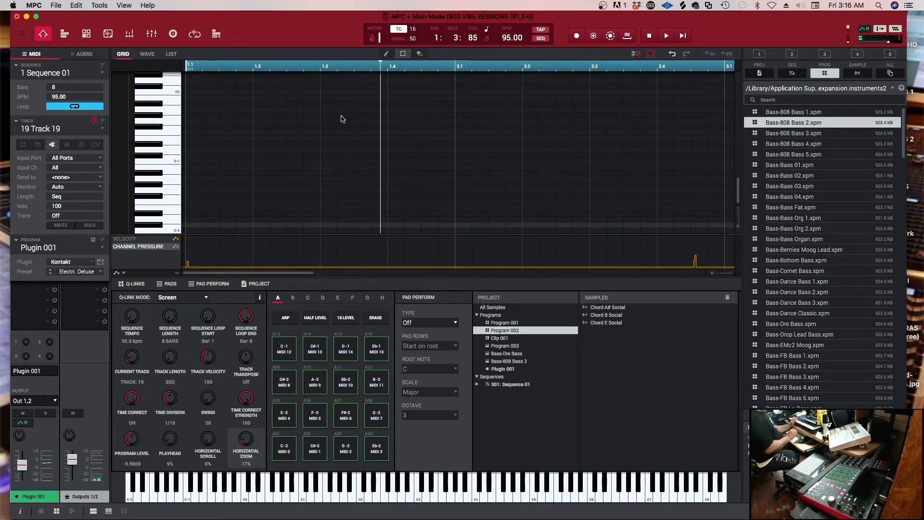
Play back the sequence and check the recorded guitar part by briefly soloing Plugin 001
key(space)
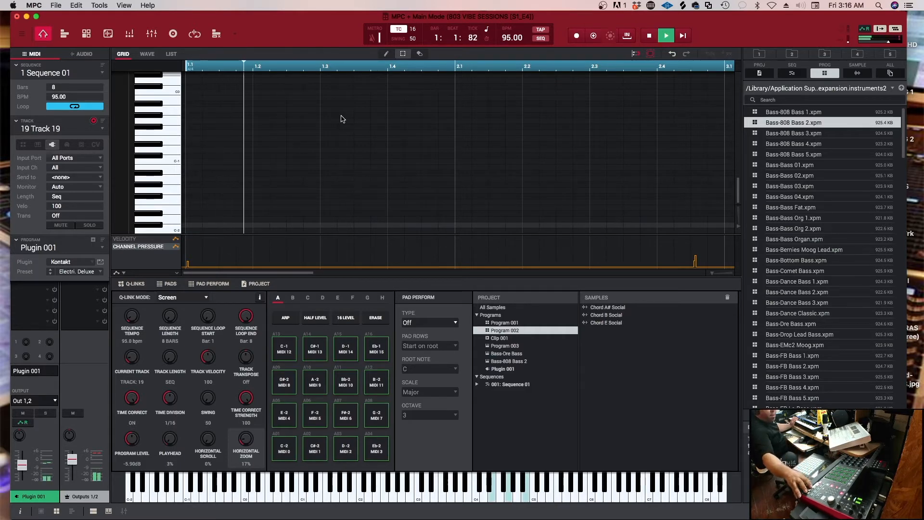
key(space)
key(space)
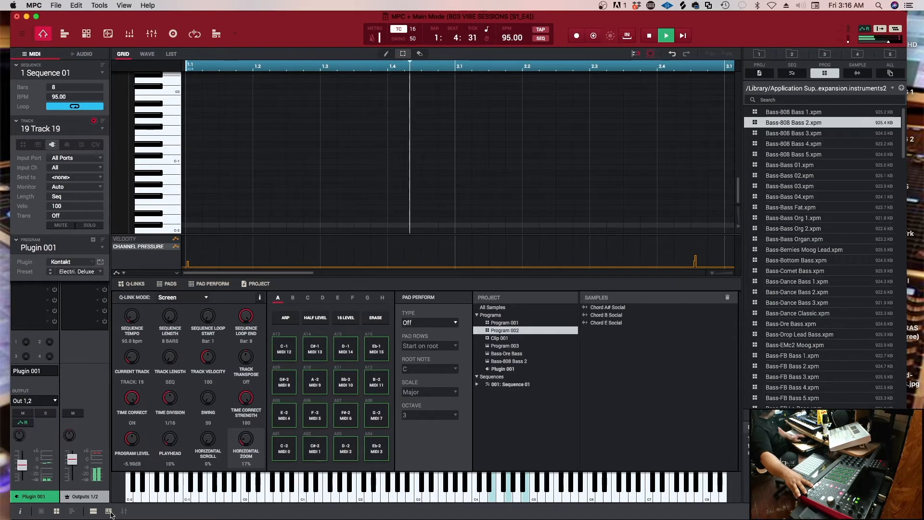
click(46, 414)
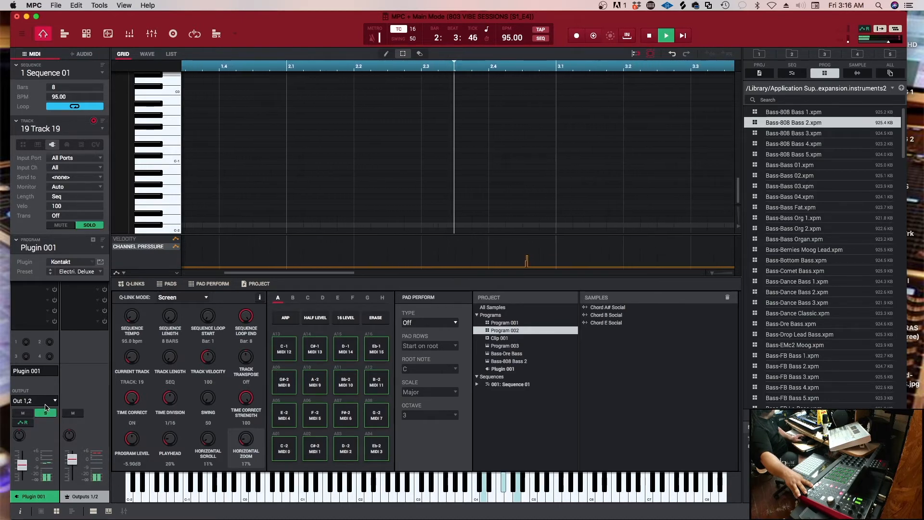
click(44, 416)
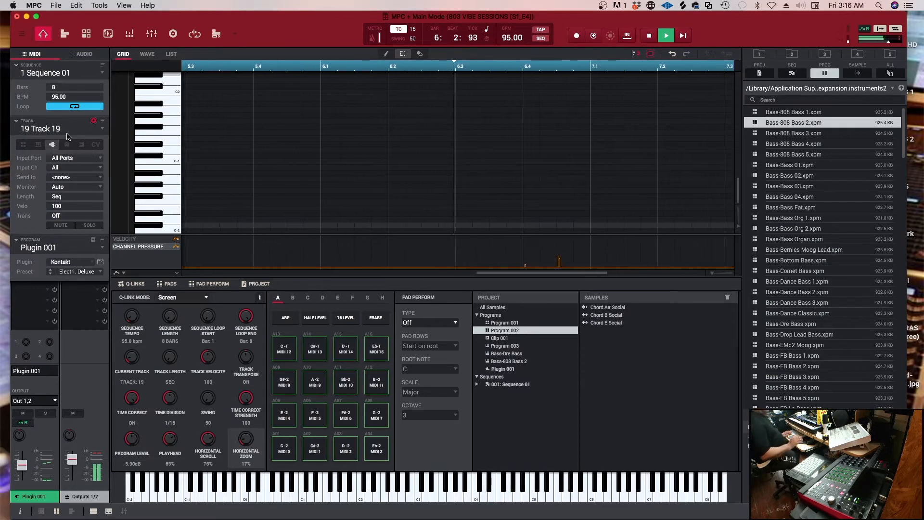
Add a new plugin program on the unused track 20 and load KORG's TRITON VST as its plugin
scroll(67, 134, down, 1)
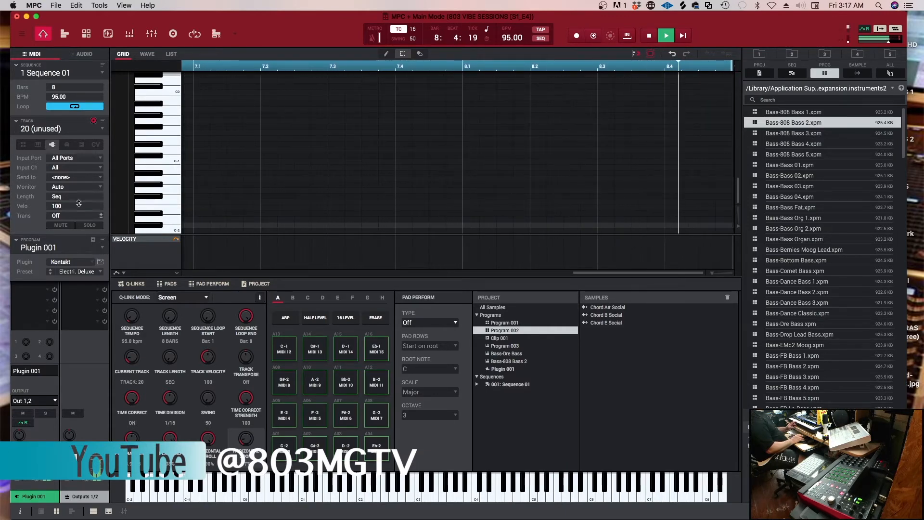
click(93, 240)
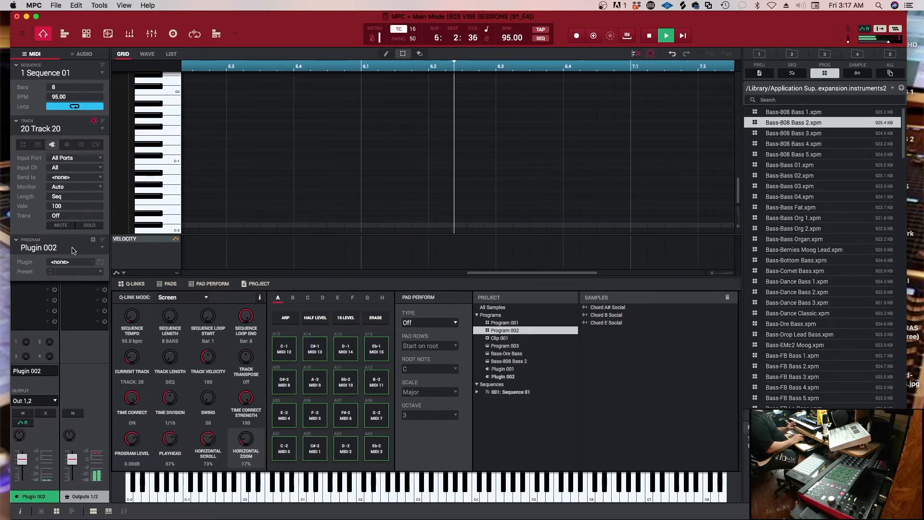
click(90, 262)
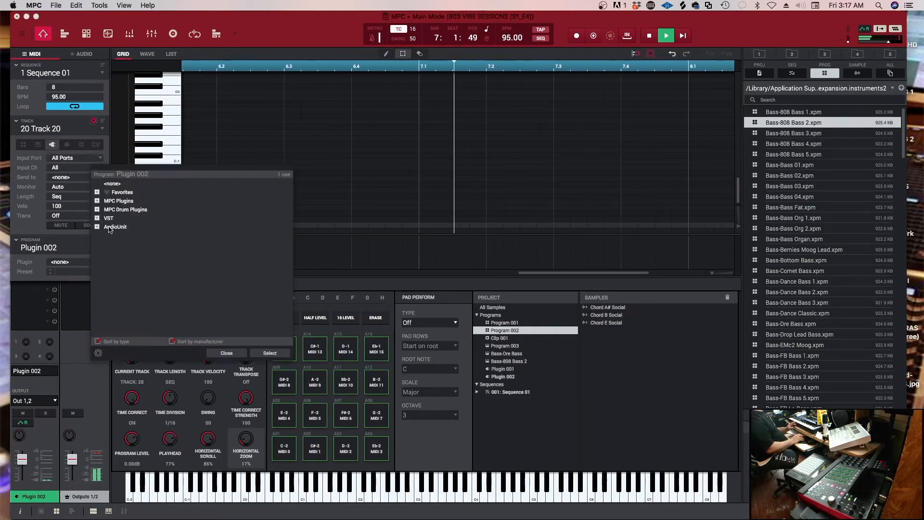
click(97, 218)
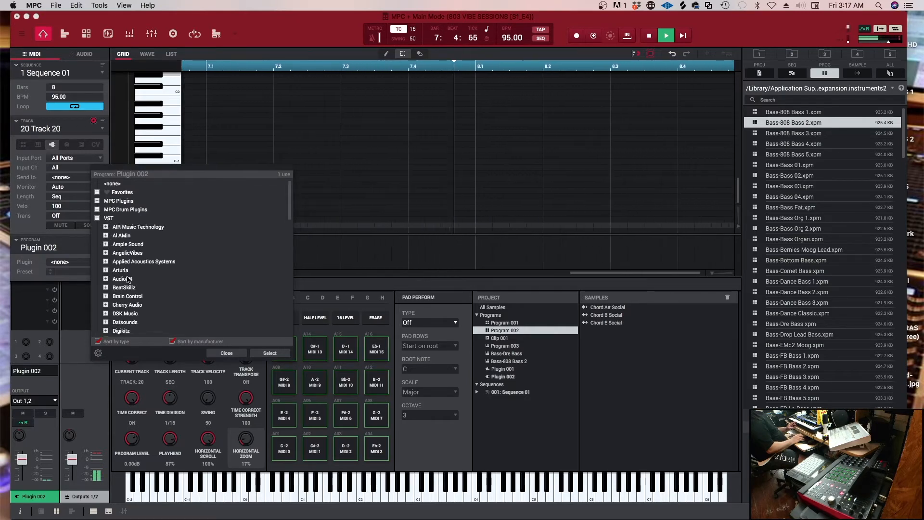
scroll(128, 280, down, 5)
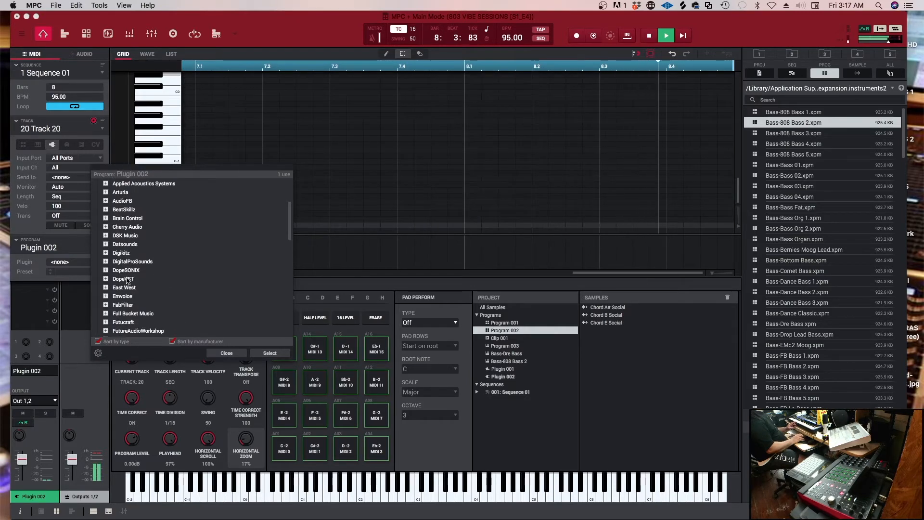
scroll(130, 315, down, 5)
scroll(129, 315, down, 3)
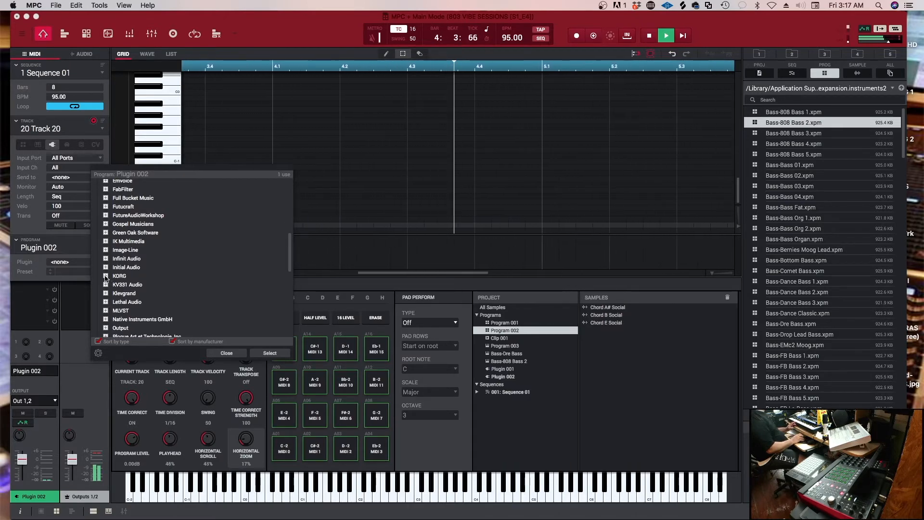
scroll(106, 259, up, 3)
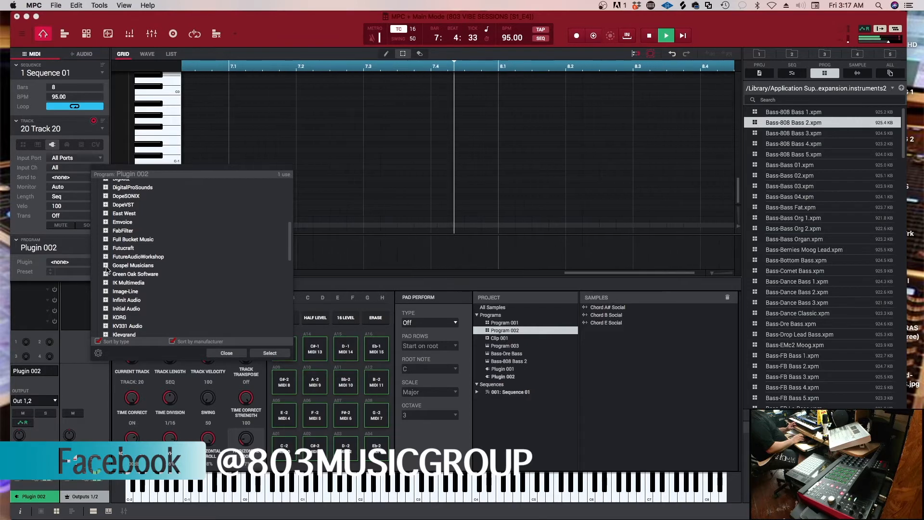
click(106, 317)
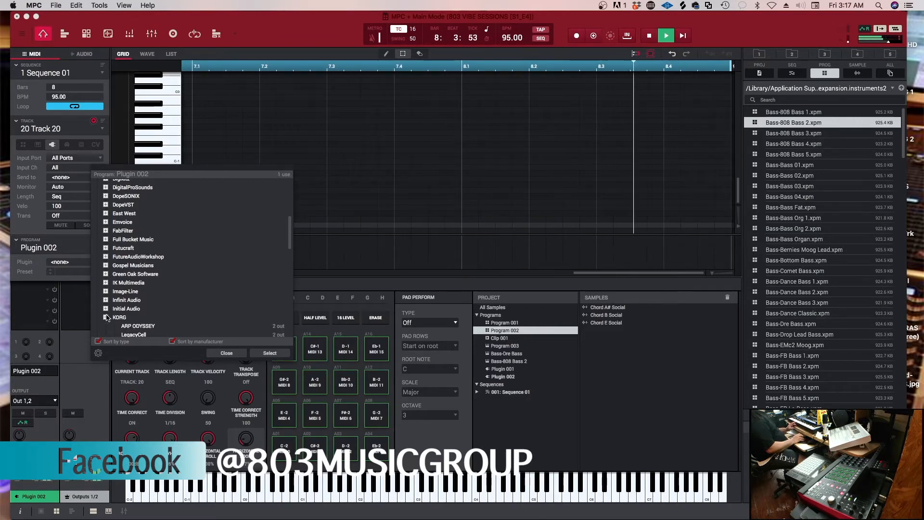
scroll(138, 317, down, 5)
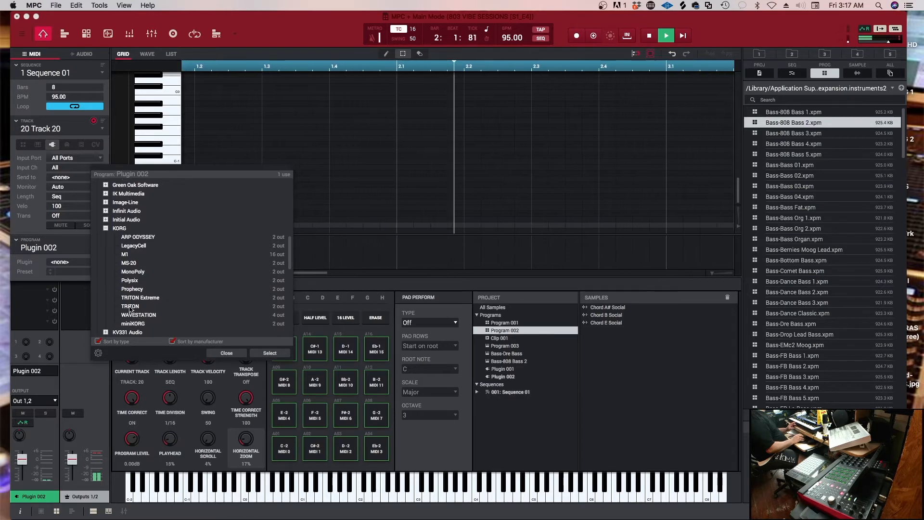
click(130, 307)
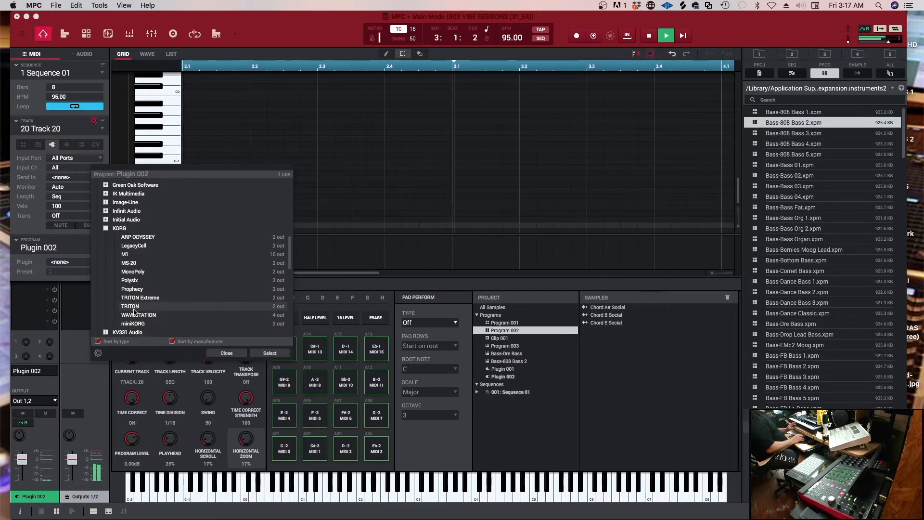
click(264, 351)
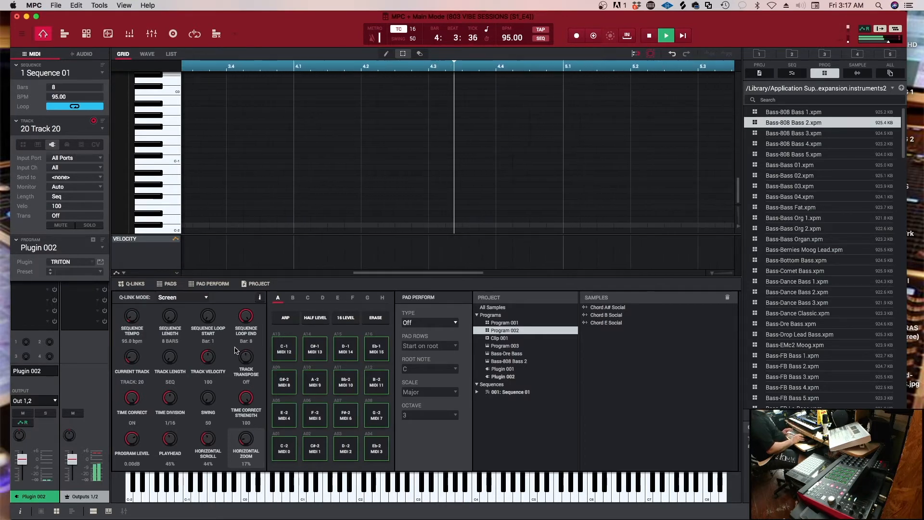
Stop playback and load the Mute Monster program from TRITON's Guitar/Plucked category
key(space)
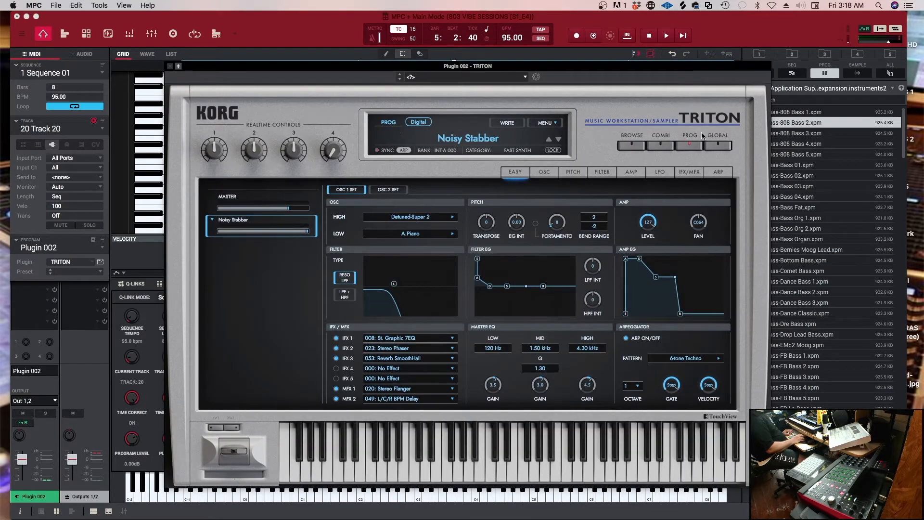
click(634, 146)
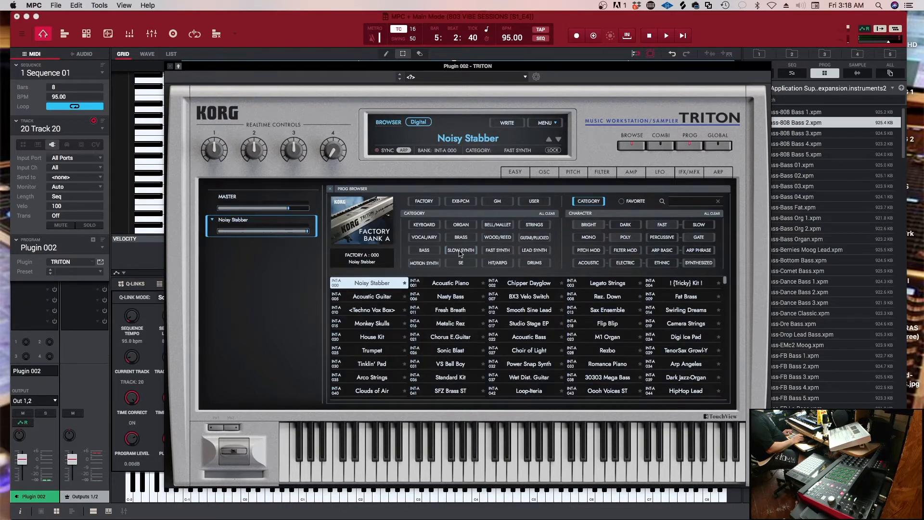
click(534, 237)
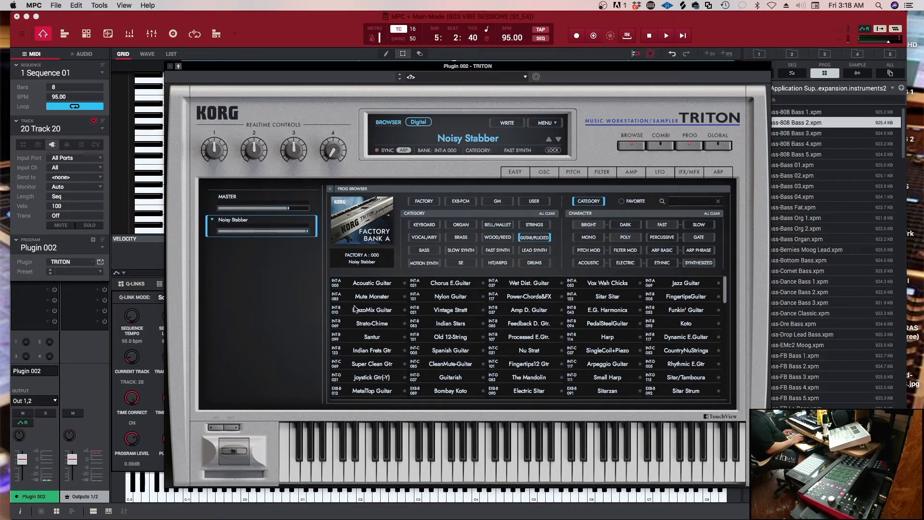
click(370, 298)
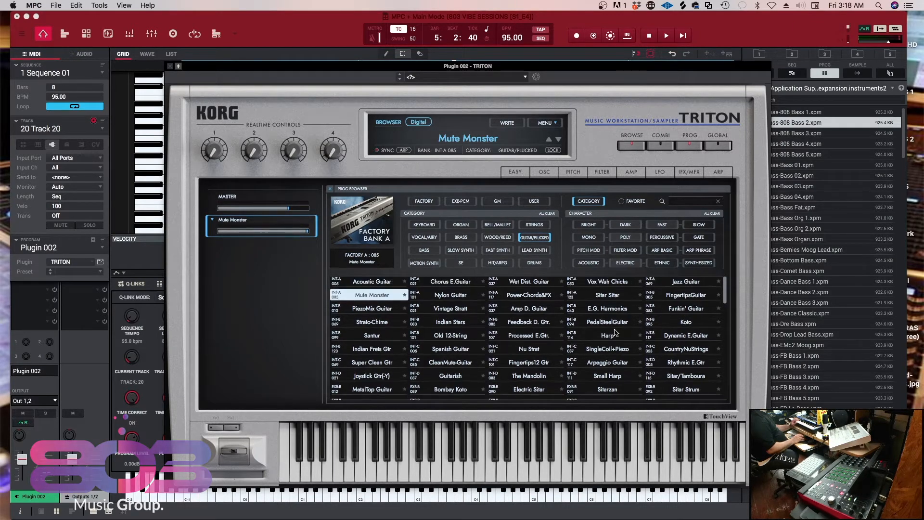
Load the Muted Guitar program from TRITON's Guitar/Plucked category and close the plugin window
scroll(615, 333, down, 3)
scroll(617, 333, down, 1)
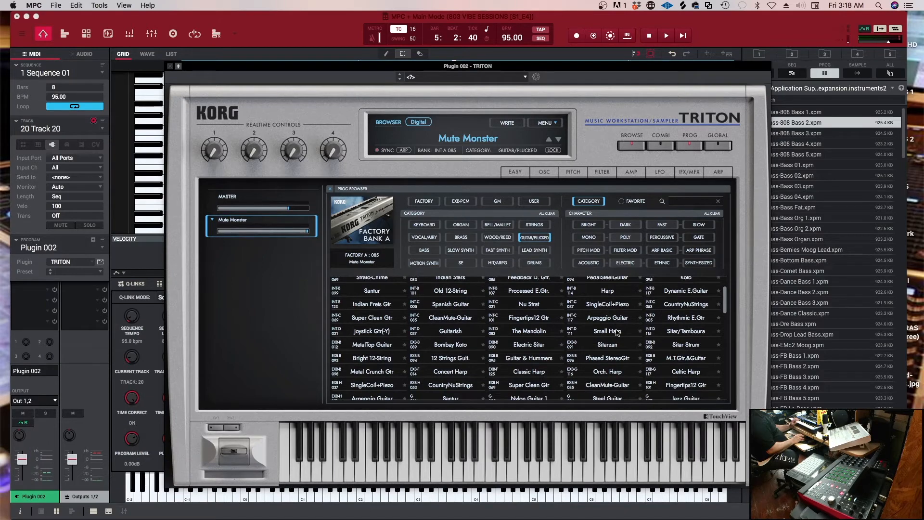
scroll(611, 337, down, 4)
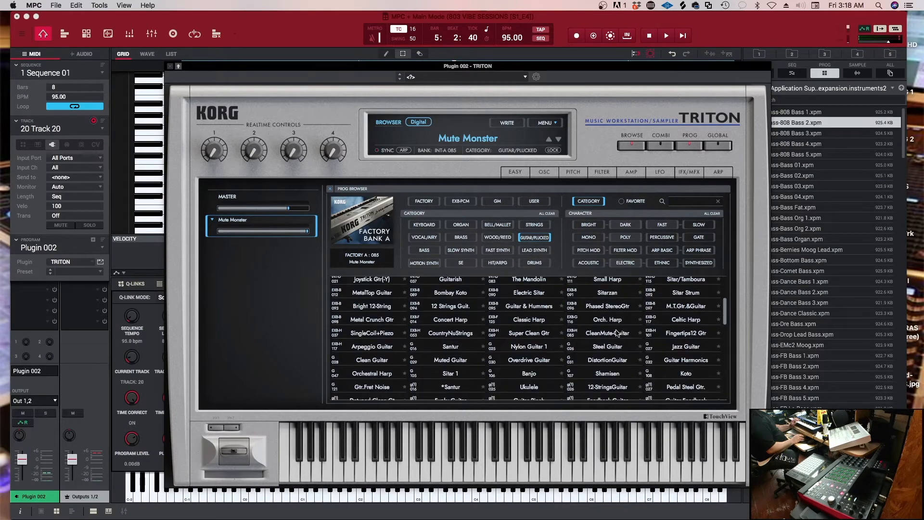
click(437, 360)
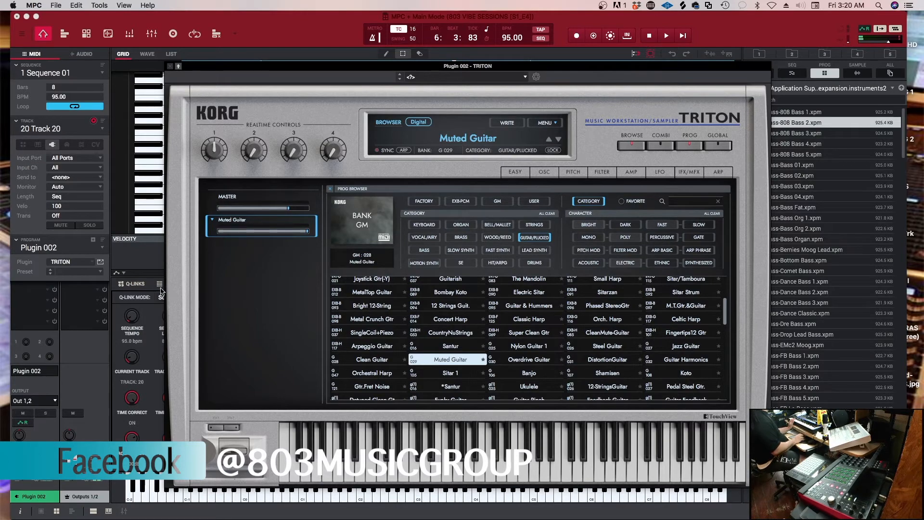
click(168, 64)
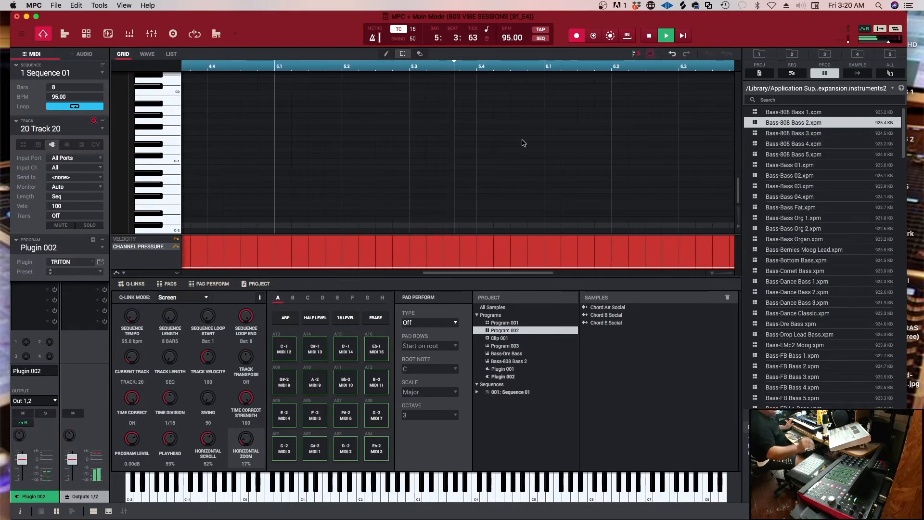
Undo the first muted guitar take and record the part again on Track 20
key(space)
key(super+z)
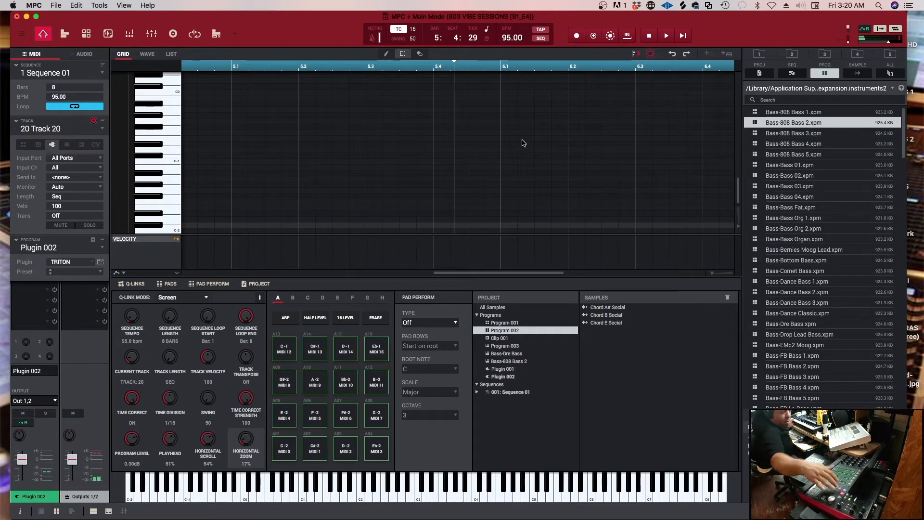
key(space)
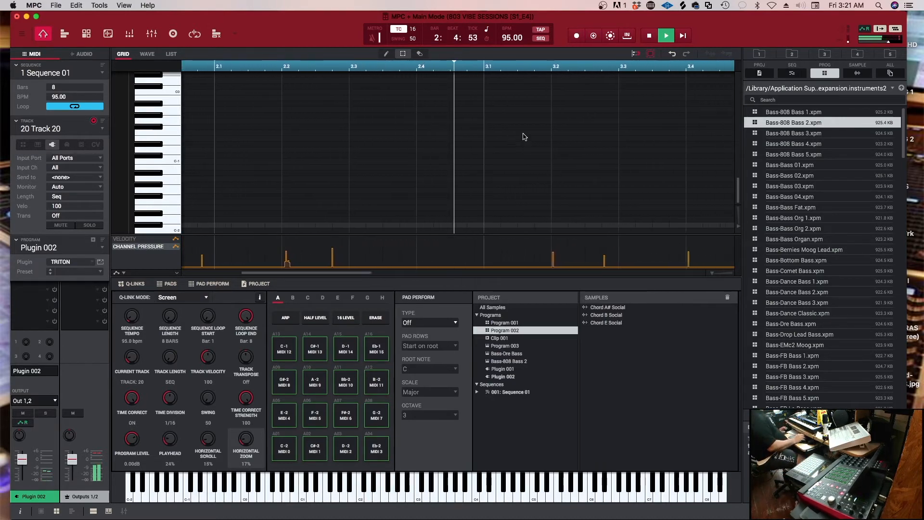
Review the recorded muted guitar notes during playback and remove the highest stray note shortly after beat 8.2
scroll(521, 140, up, 3)
scroll(520, 140, up, 11)
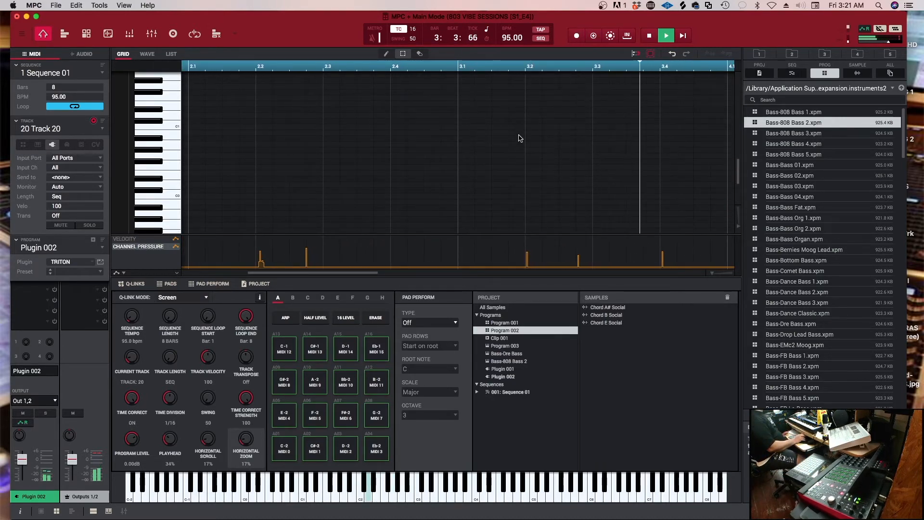
scroll(521, 140, up, 2)
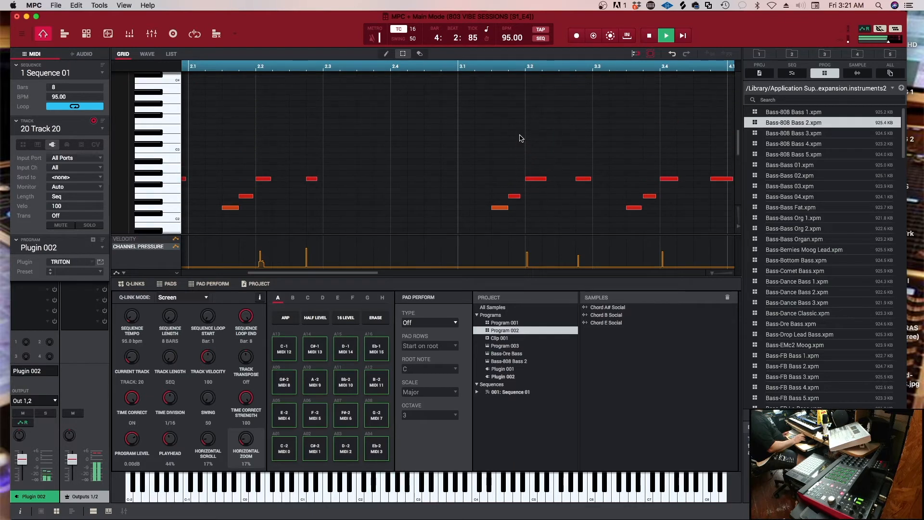
drag(300, 276, 631, 278)
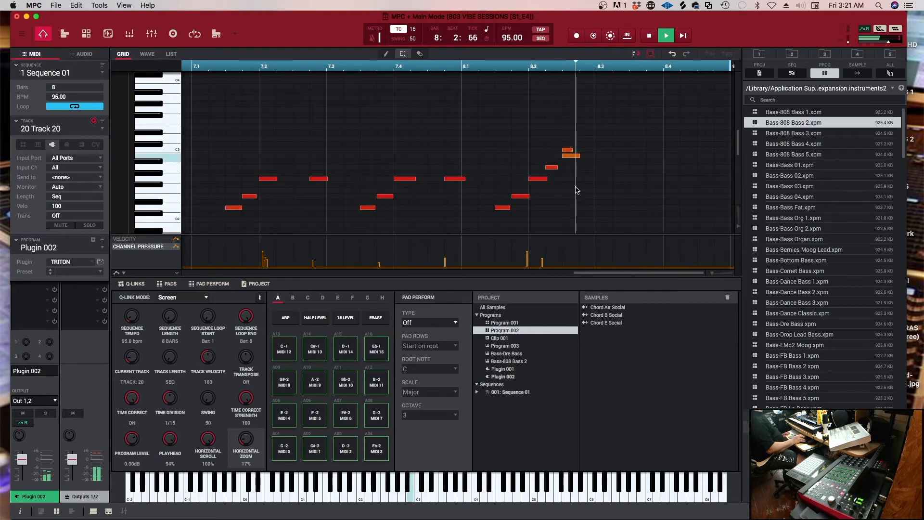
key(space)
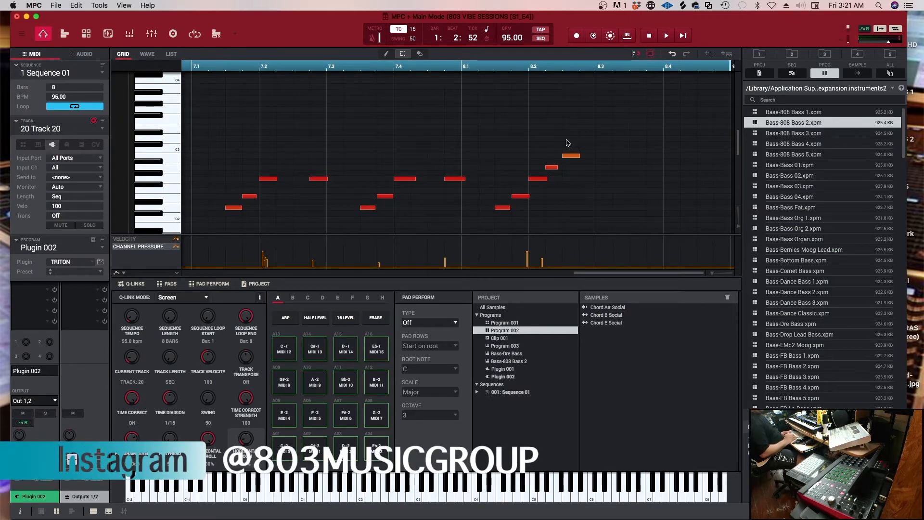
Play back the sequence with the muted guitar part, select the unused track 21 and stop playback
key(space)
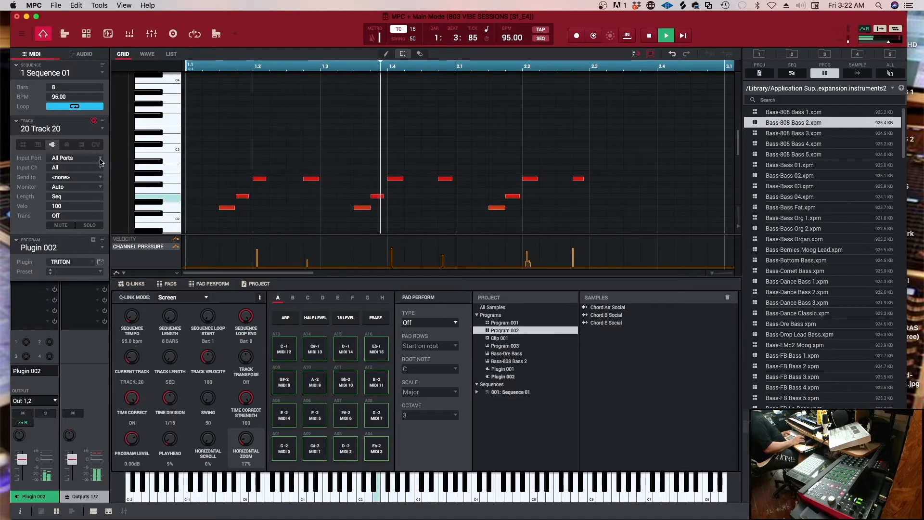
click(66, 133)
mouse_move(99, 215)
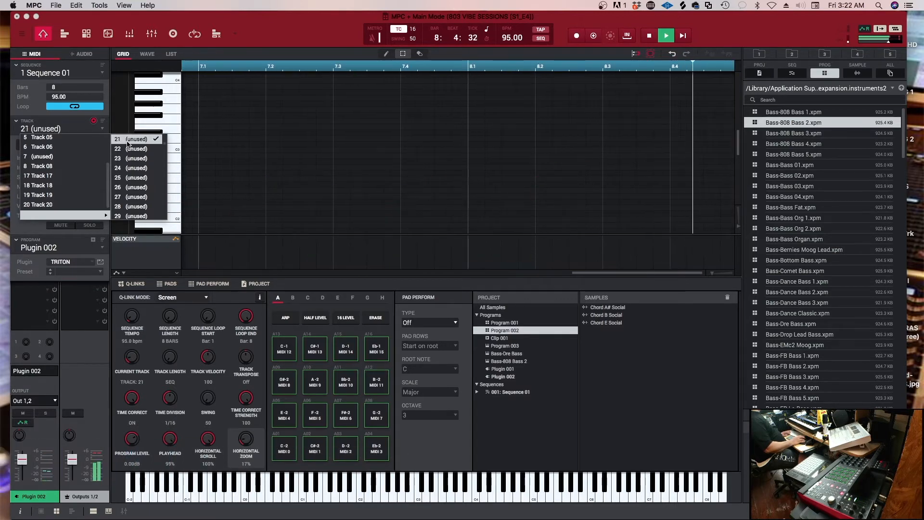
click(128, 143)
key(space)
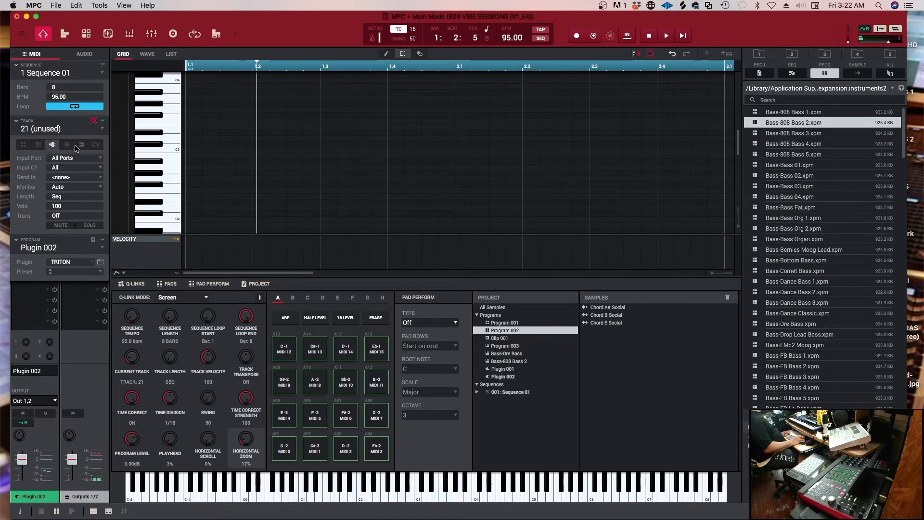
Add a new plugin program on track 21 and load the AudioUnit Reason Rack Plugin from Reason Studios
click(94, 240)
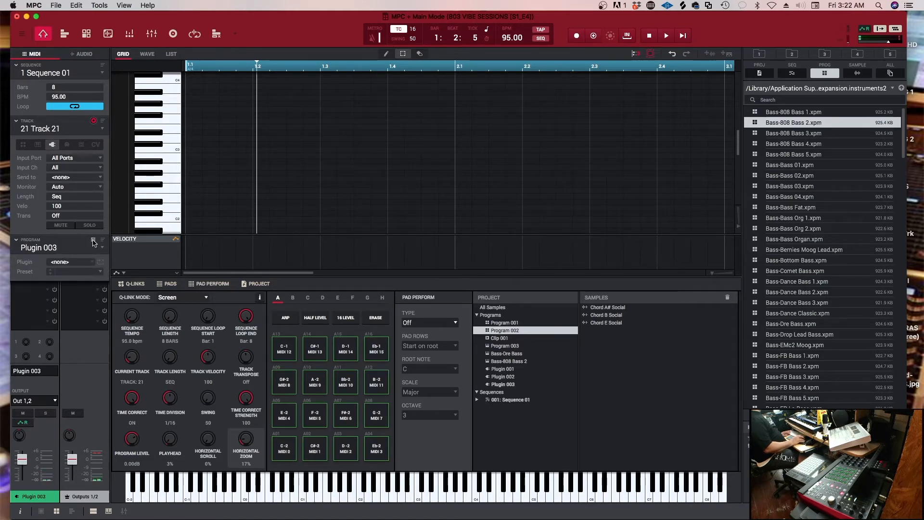
click(94, 264)
click(99, 218)
scroll(144, 278, down, 10)
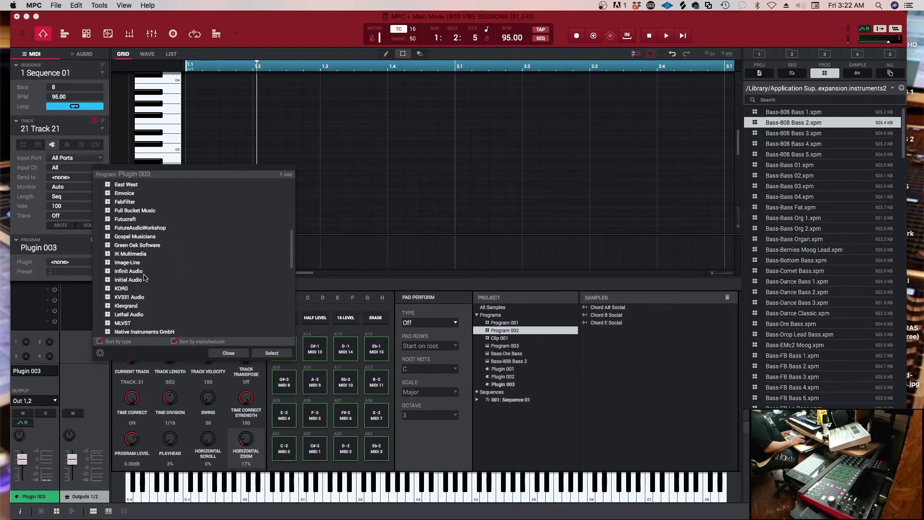
scroll(144, 278, down, 5)
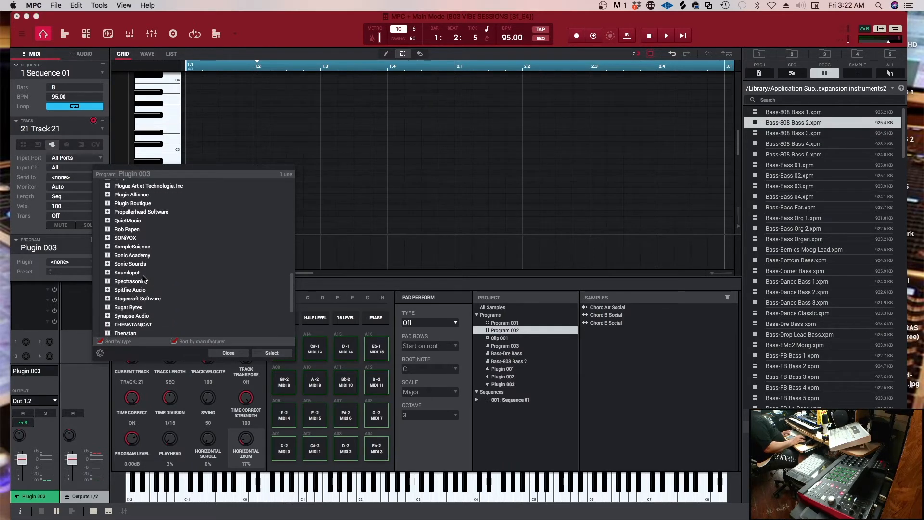
scroll(133, 227, up, 2)
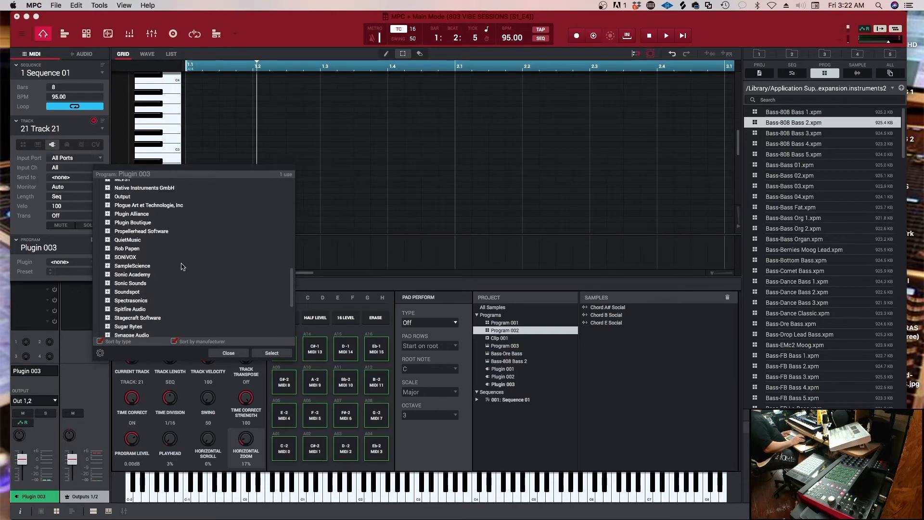
scroll(107, 235, up, 1)
scroll(151, 254, down, 6)
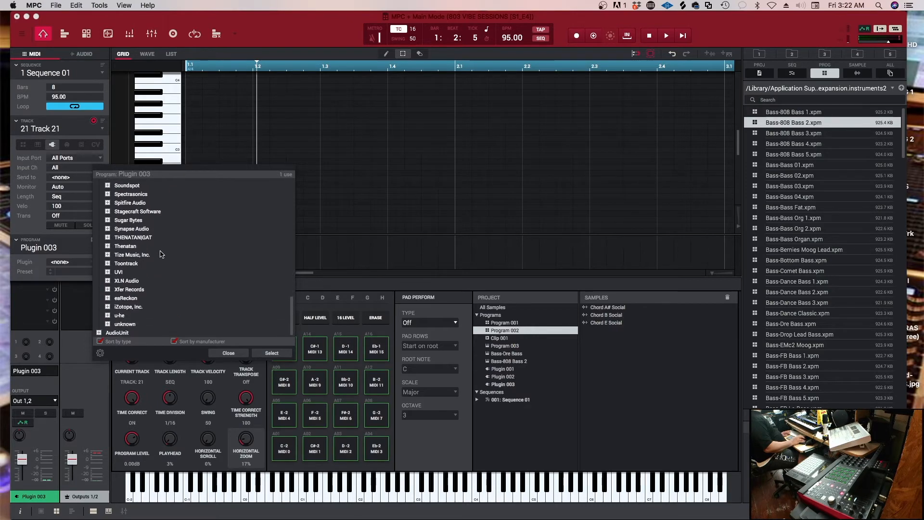
click(100, 334)
scroll(173, 323, down, 10)
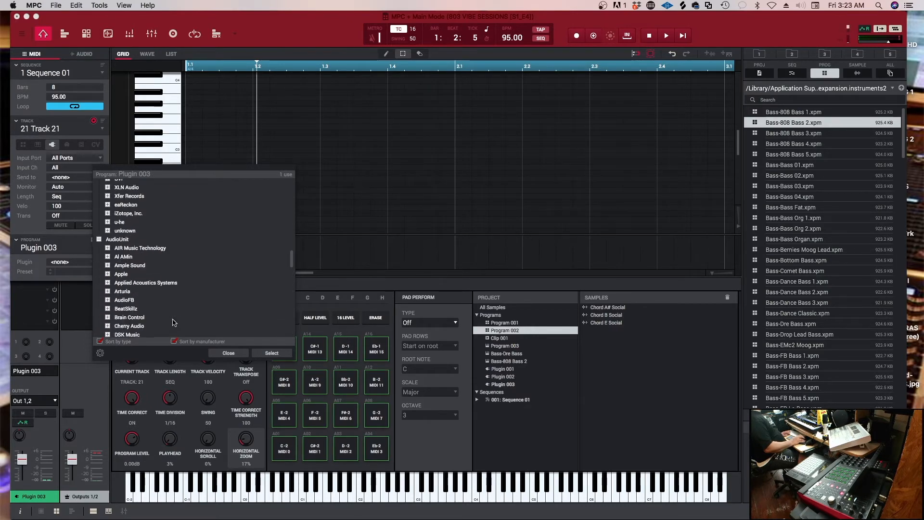
scroll(173, 321, down, 15)
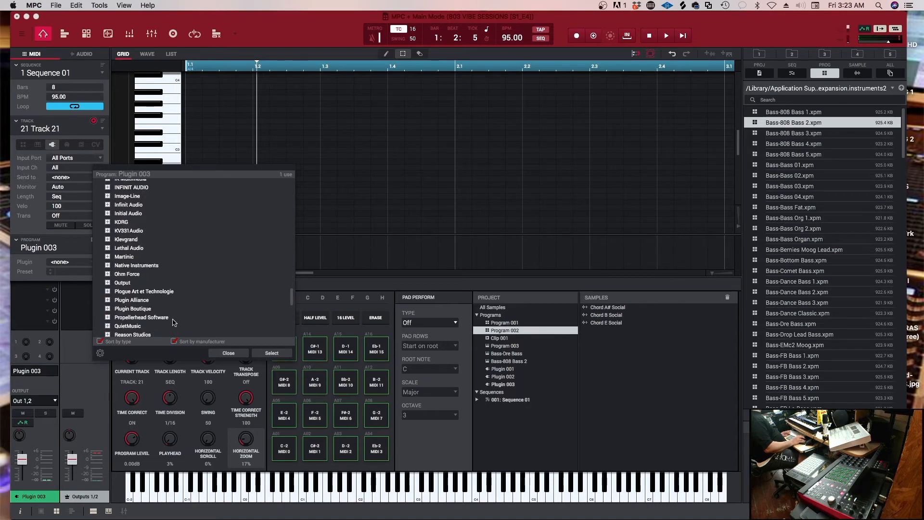
click(107, 299)
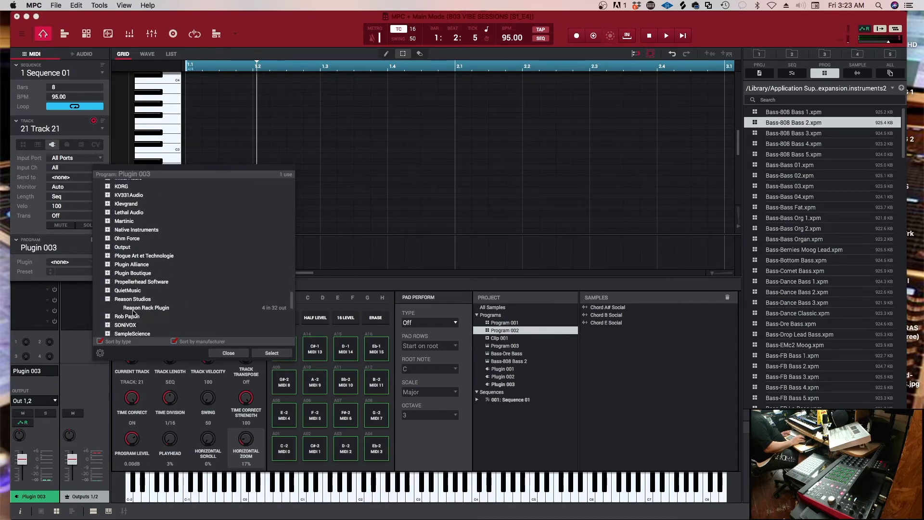
click(271, 353)
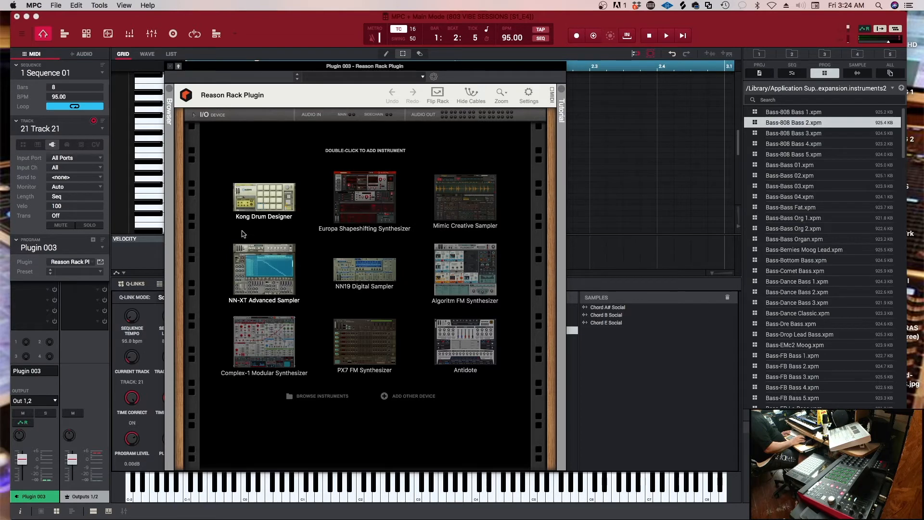
Add a Dr. Octo Rex Loop Player to the rack and load Shaft 110bpm.rx2 from the Rhythm Guitar & FX folder
click(168, 89)
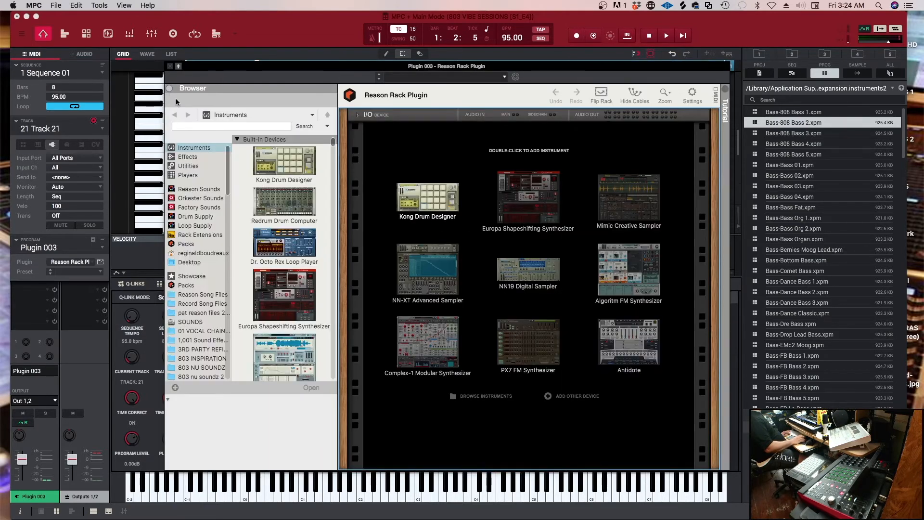
click(307, 251)
double_click(305, 251)
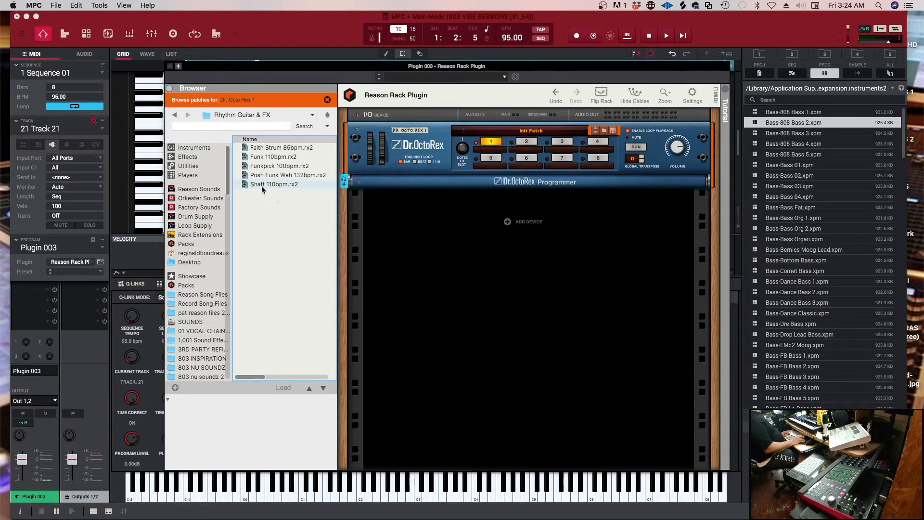
drag(259, 184, 473, 150)
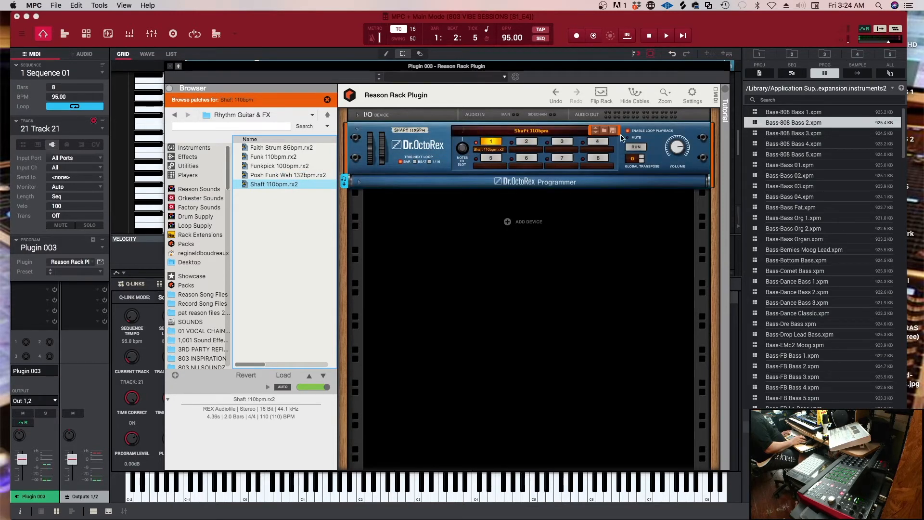
Try the Shaft loop against the sequence with loop playback off and on and a global transpose of -12, resetting the transpose to 0
click(629, 131)
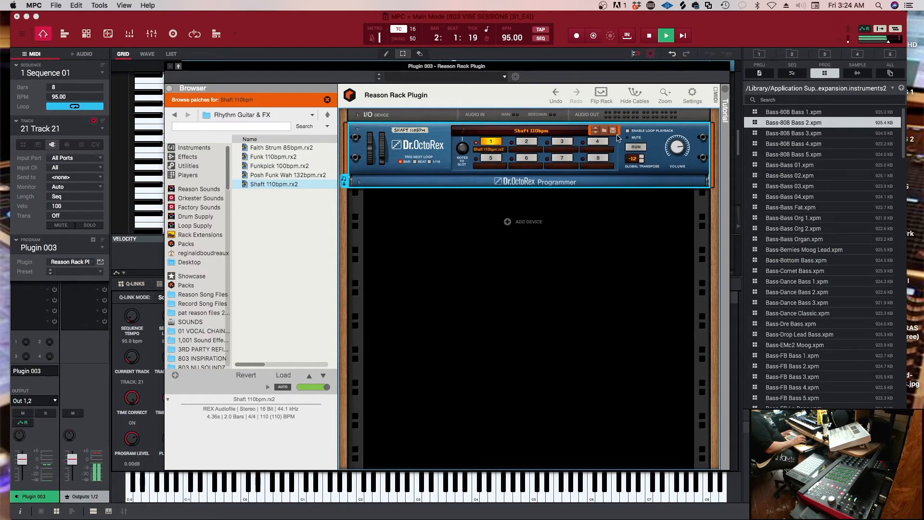
click(627, 131)
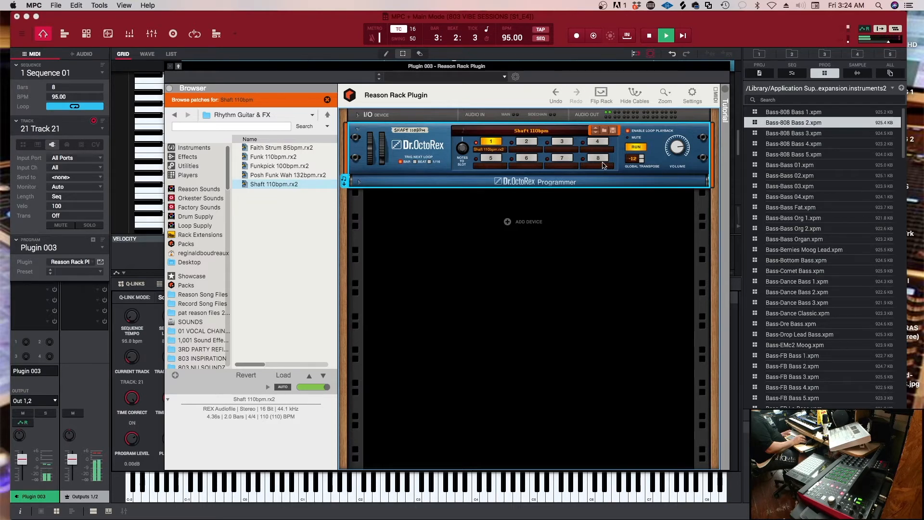
key(space)
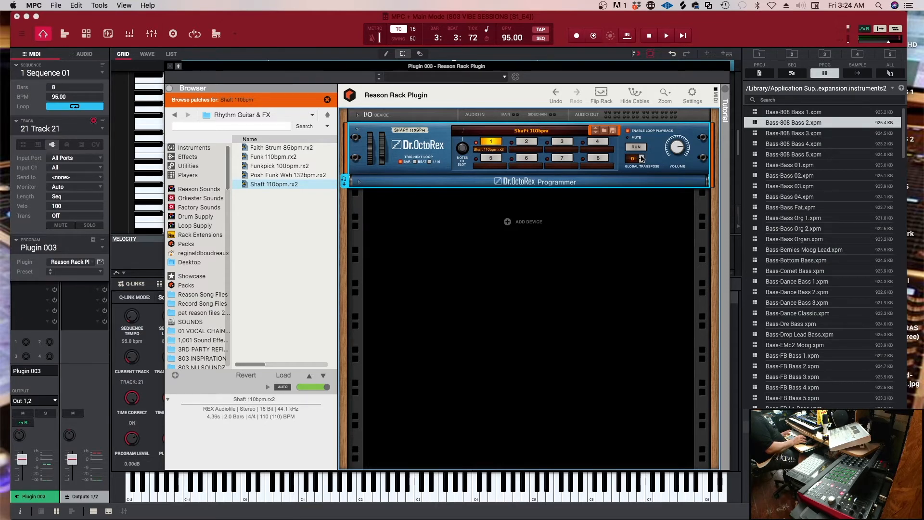
Play the Shaft loop with the sequence and expand the Dr. OctoRex Programmer to examine its controls
key(space)
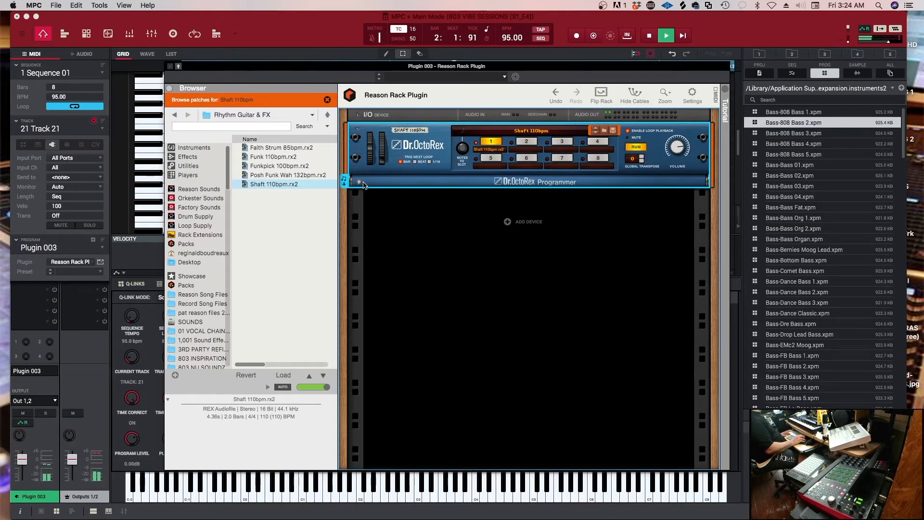
click(358, 182)
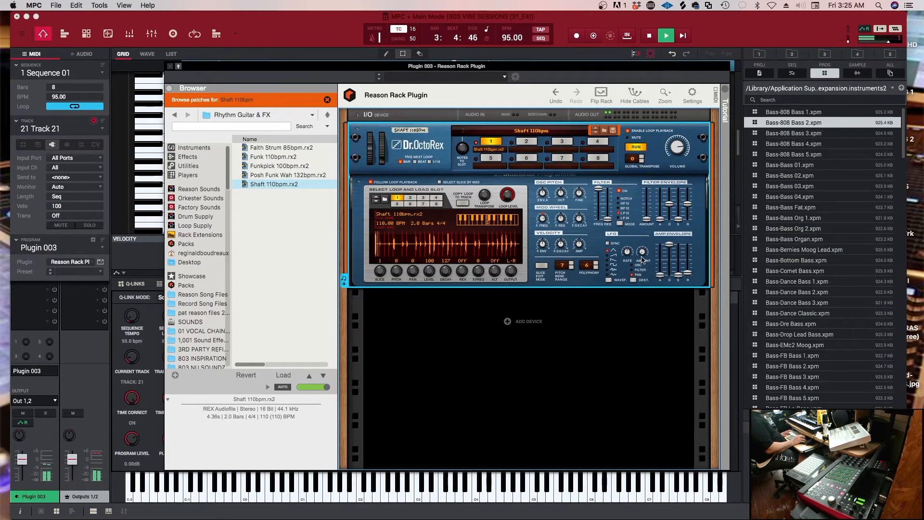
mouse_move(641, 246)
Close the Reason Rack window, lower Plugin 003's level to -3.92 dB and stop playback
click(169, 67)
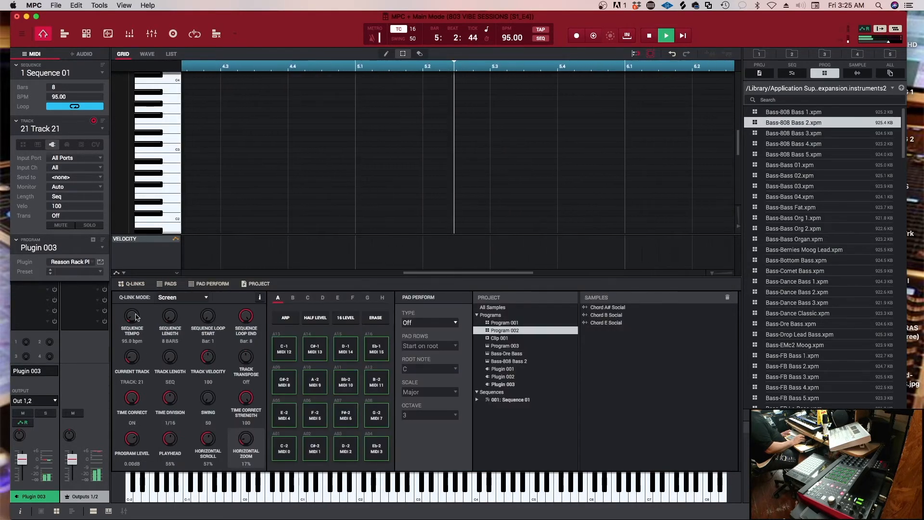
drag(22, 458, 23, 464)
key(space)
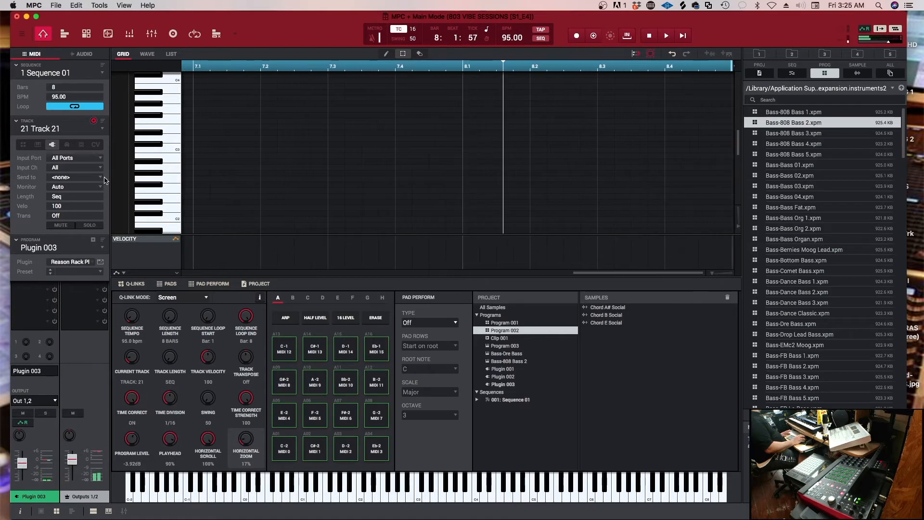
Switch from Track 21 to the unused track 22
click(102, 130)
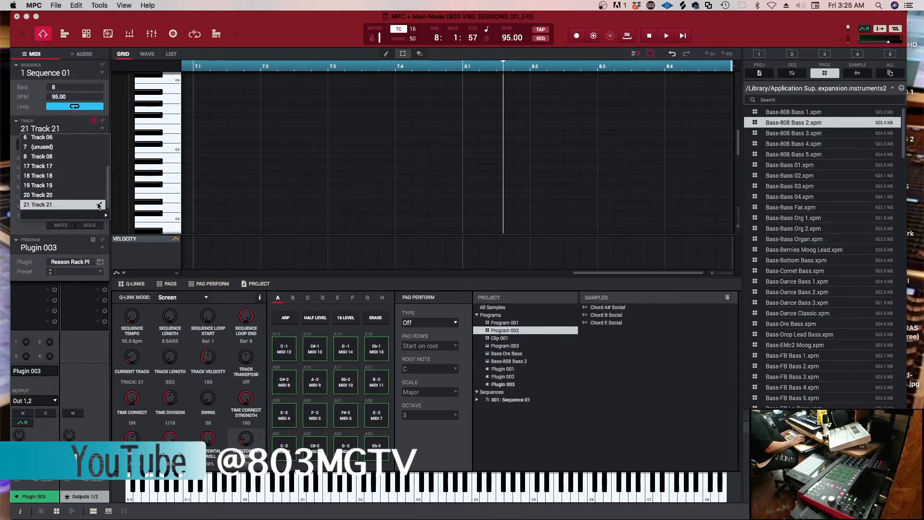
mouse_move(102, 219)
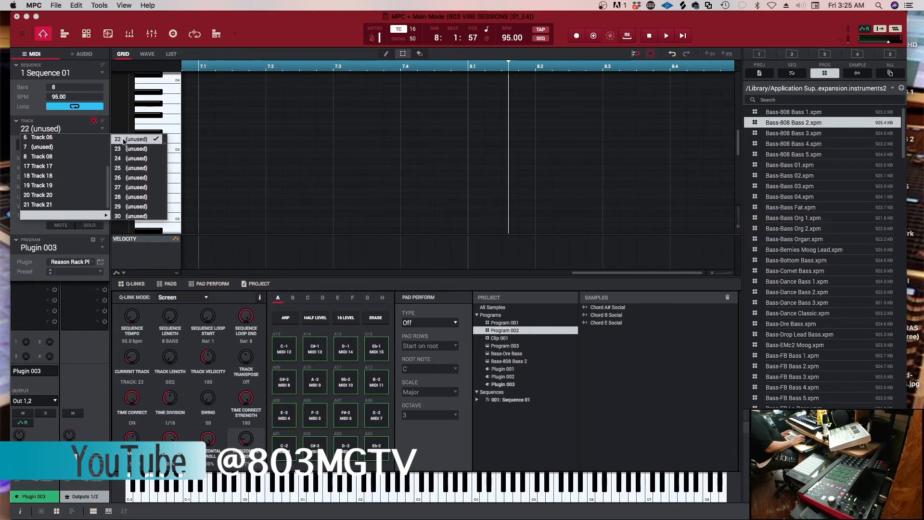
click(123, 139)
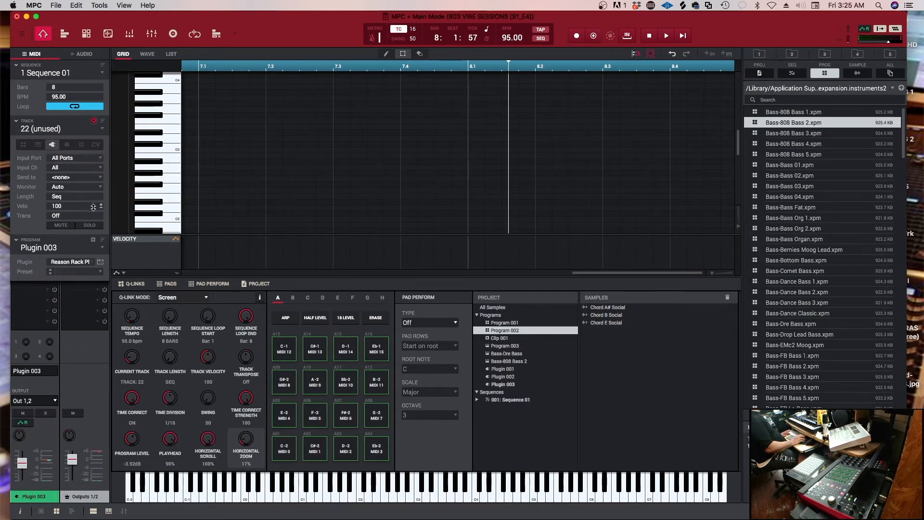
Create a new plugin program for track 22 and load the Spectrasonics Keyscape VST into it
click(93, 241)
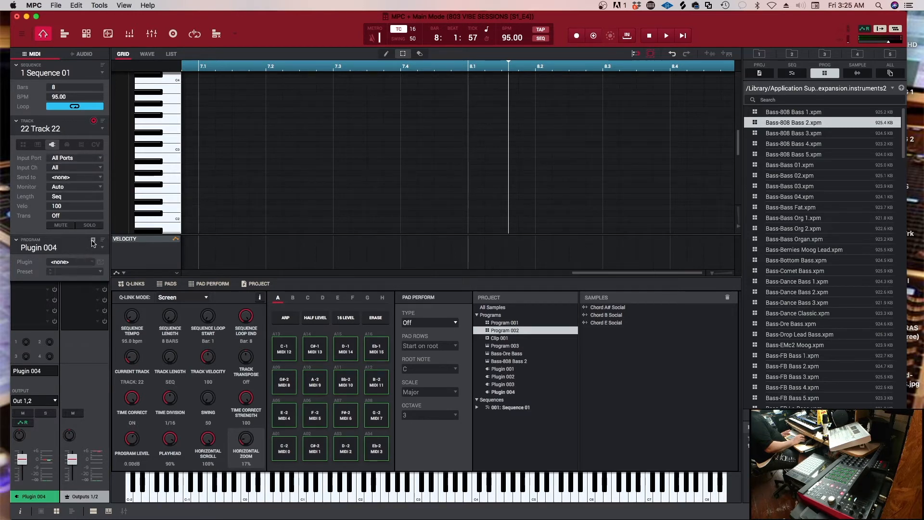
click(91, 264)
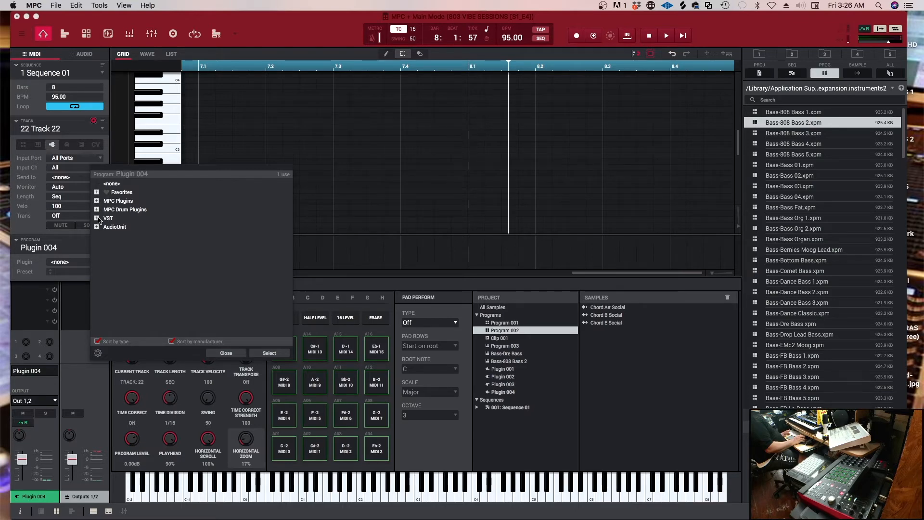
click(98, 218)
scroll(144, 270, down, 10)
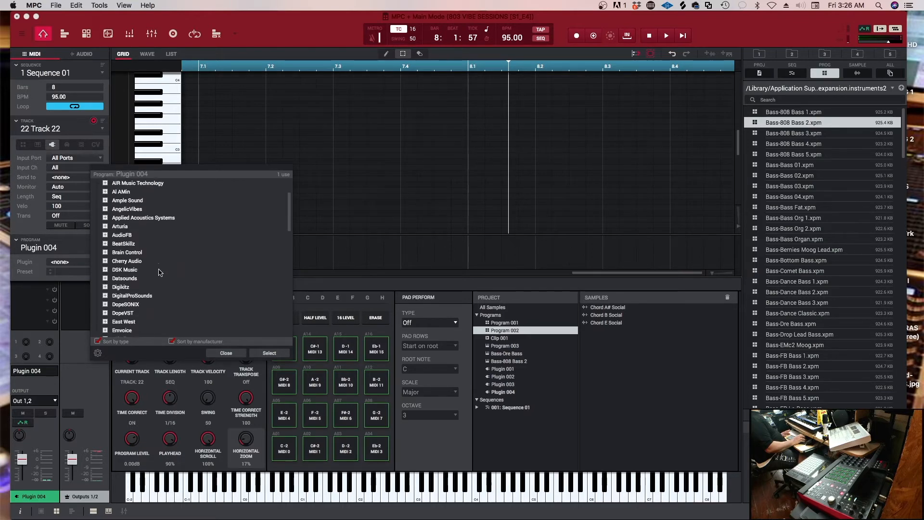
scroll(160, 269, down, 2)
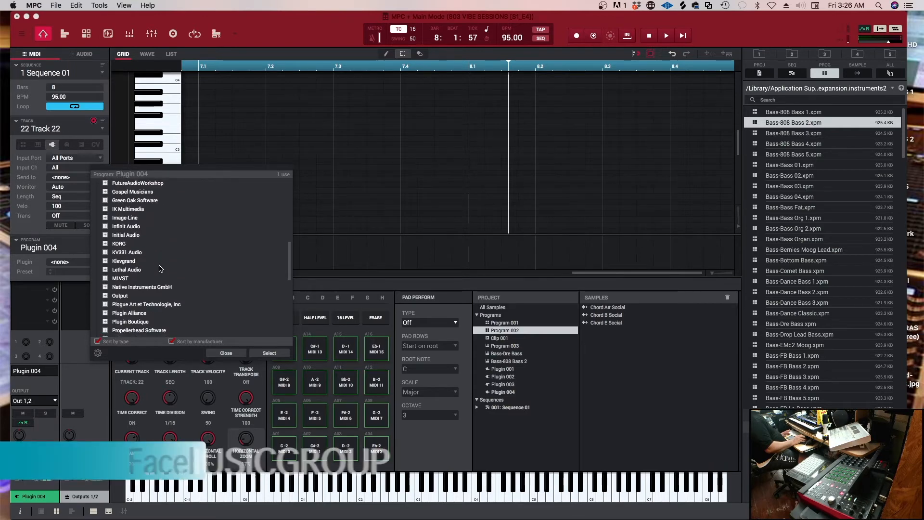
scroll(160, 267, down, 1)
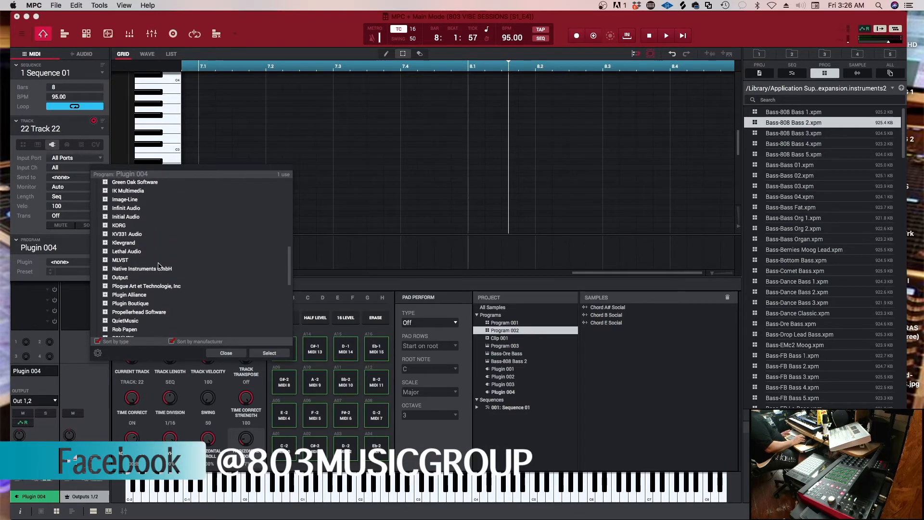
scroll(126, 309, down, 2)
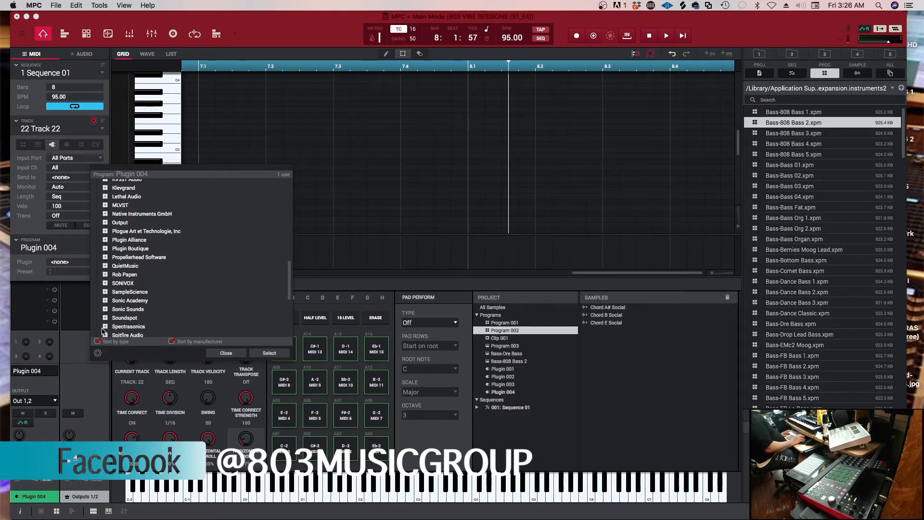
click(115, 328)
scroll(120, 330, down, 2)
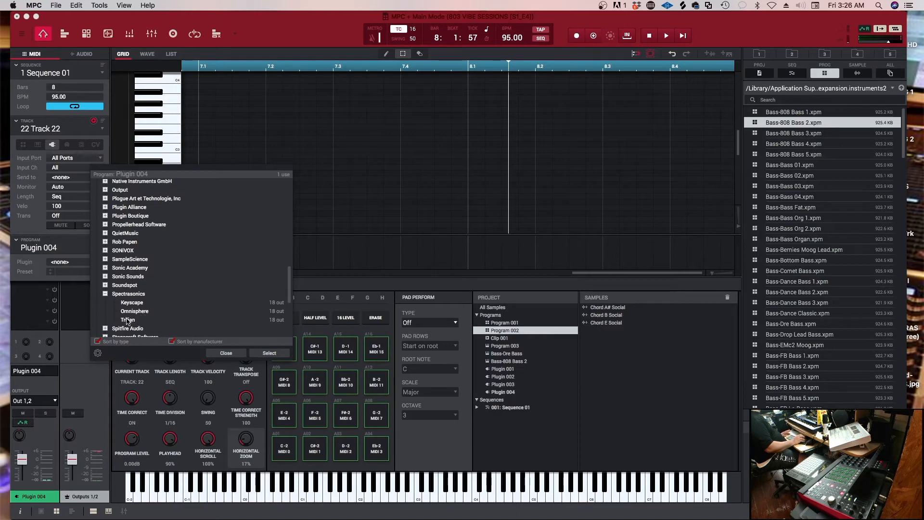
double_click(131, 303)
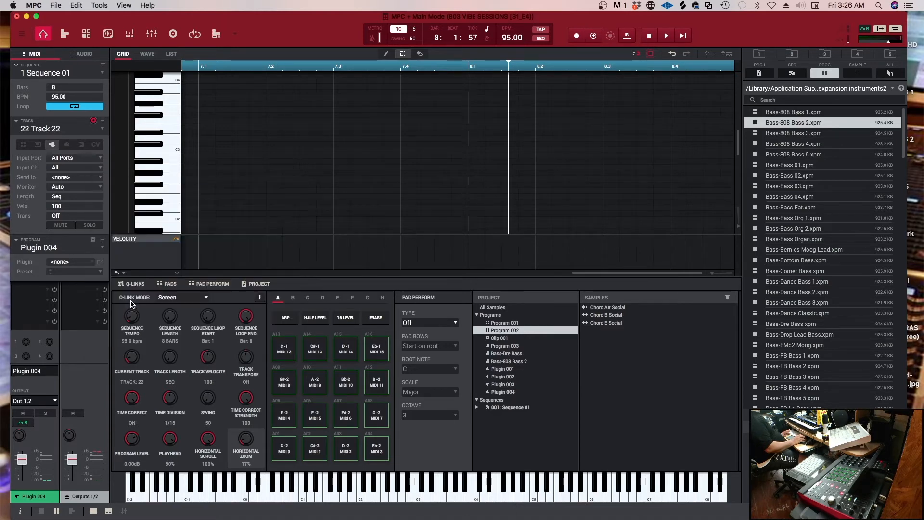
Show the Keyscape plugin window and load the factory patch LA Custom C7 Grand Piano
click(100, 261)
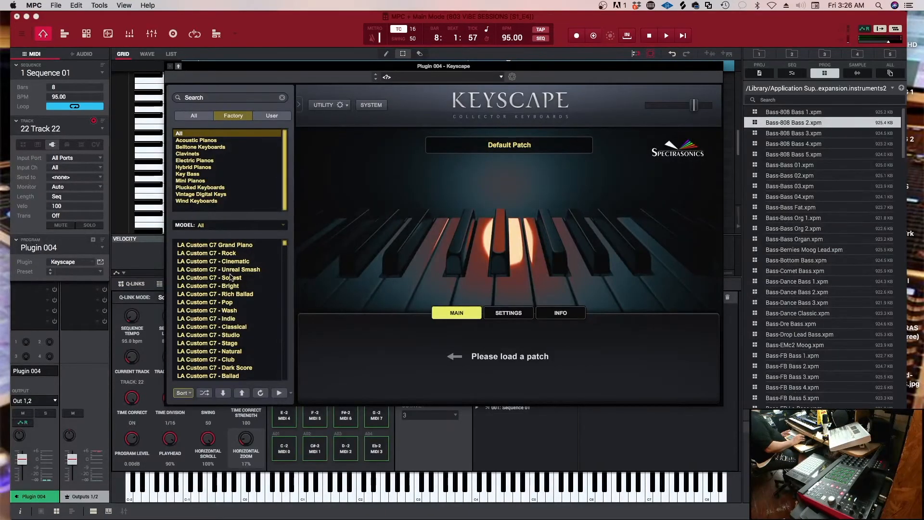
click(200, 245)
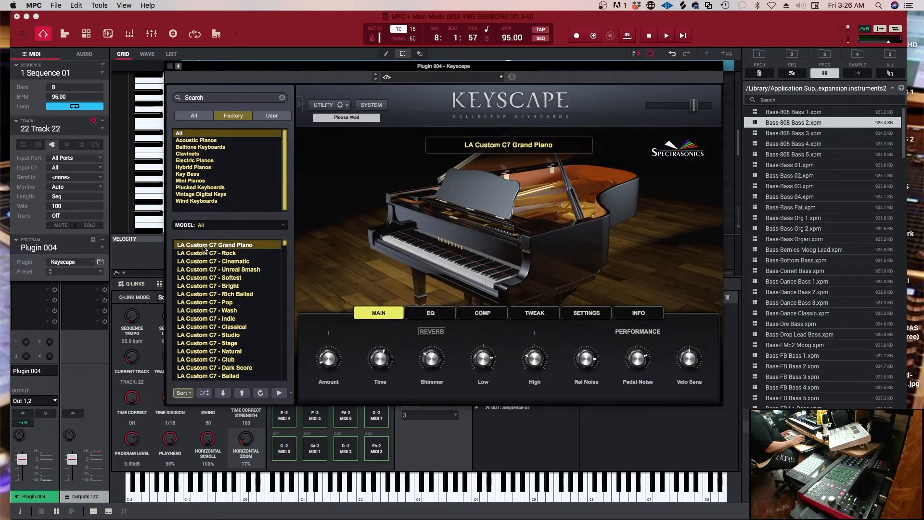
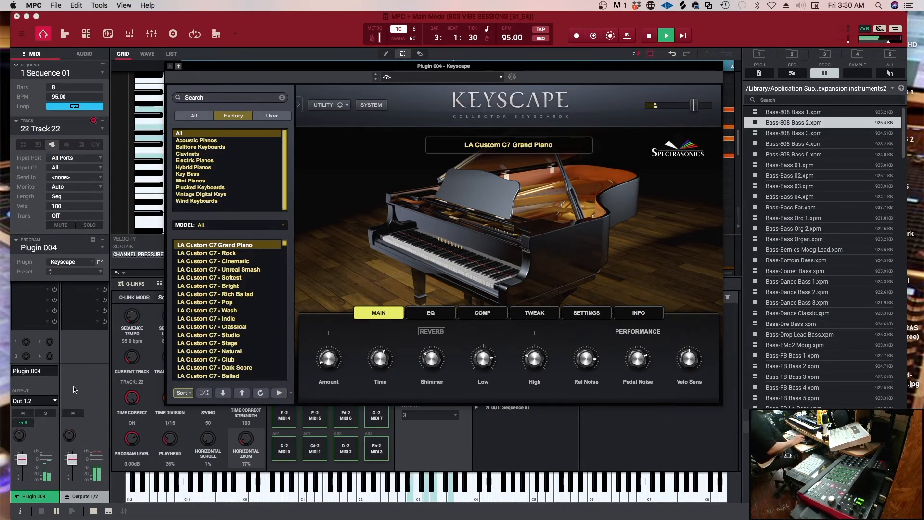
Lower Plugin 004's level to -2.49 dB and close its Keyscape window
drag(26, 451, 28, 462)
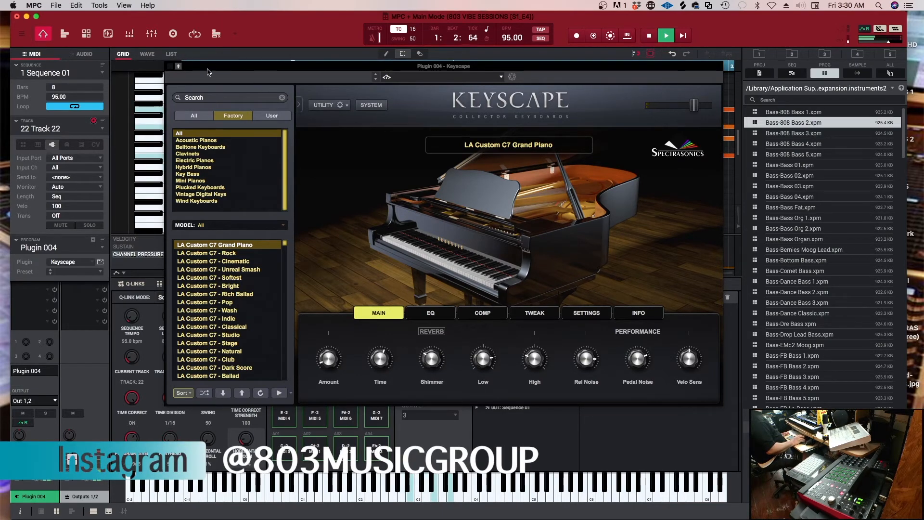
drag(201, 63, 216, 72)
click(183, 75)
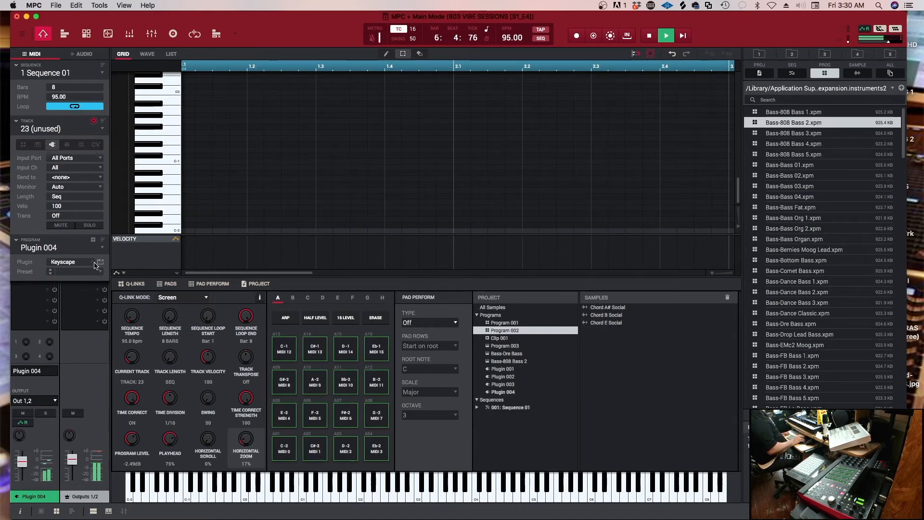
Create a new plugin program for track 23 and load the Spectrasonics Keyscape VST into it
click(93, 240)
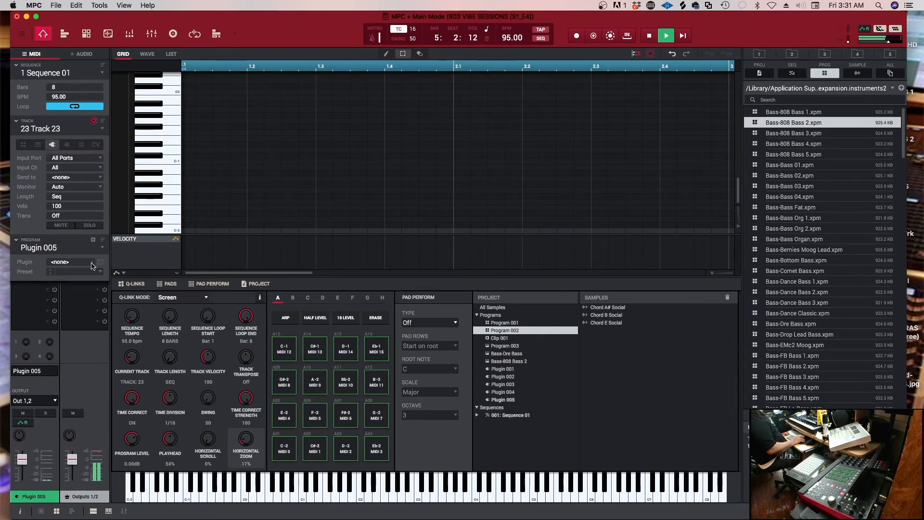
click(91, 263)
click(98, 221)
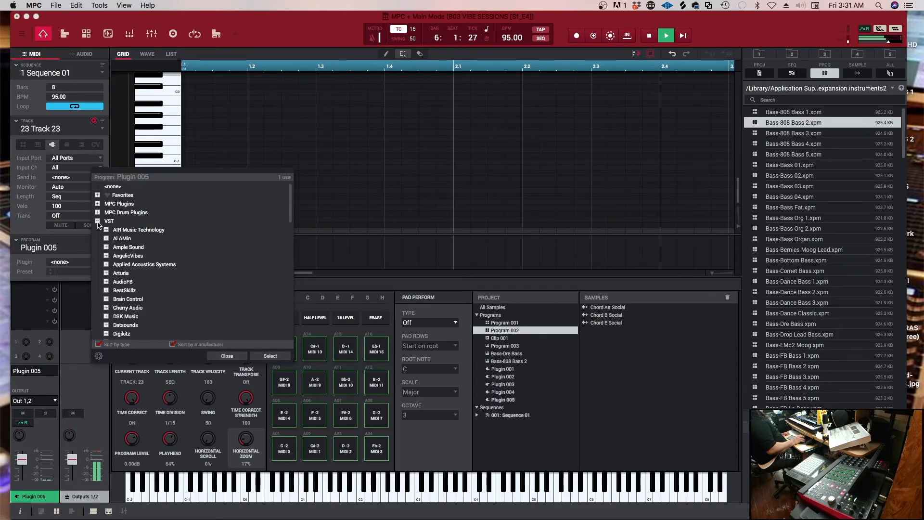
scroll(128, 275, down, 5)
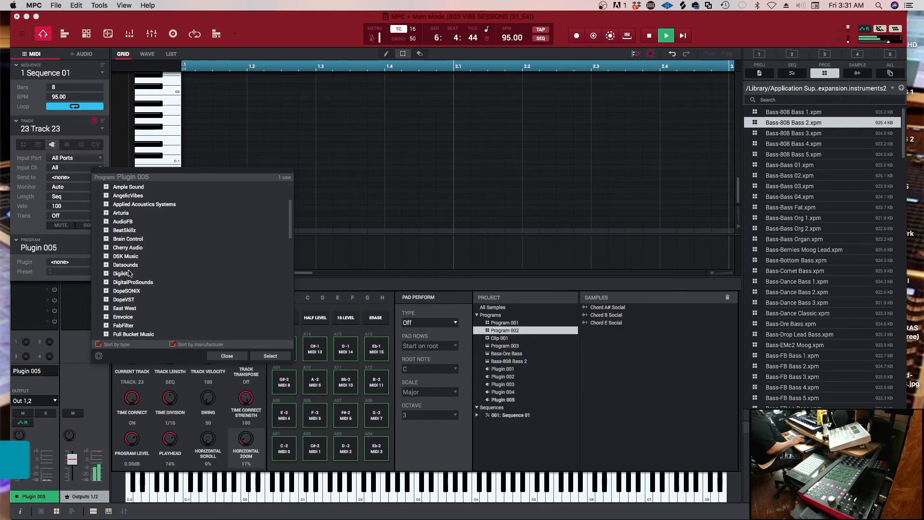
scroll(129, 273, down, 10)
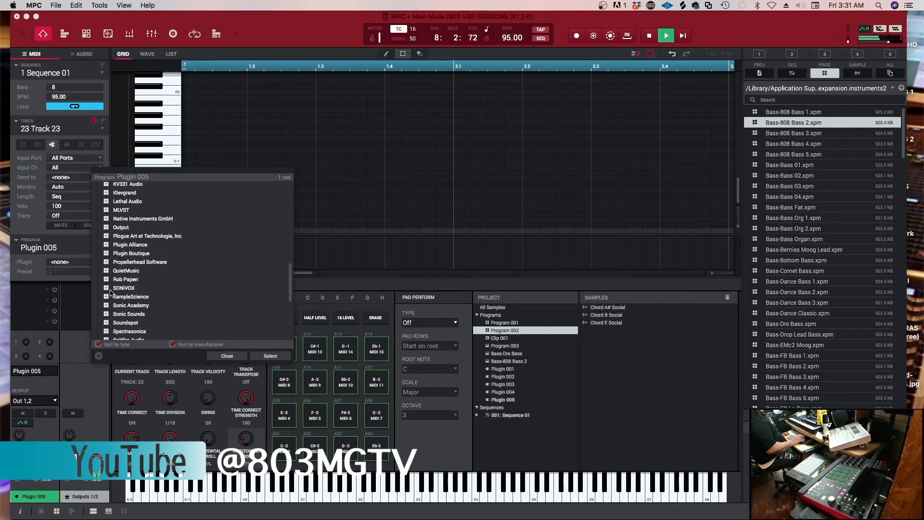
click(107, 331)
click(135, 306)
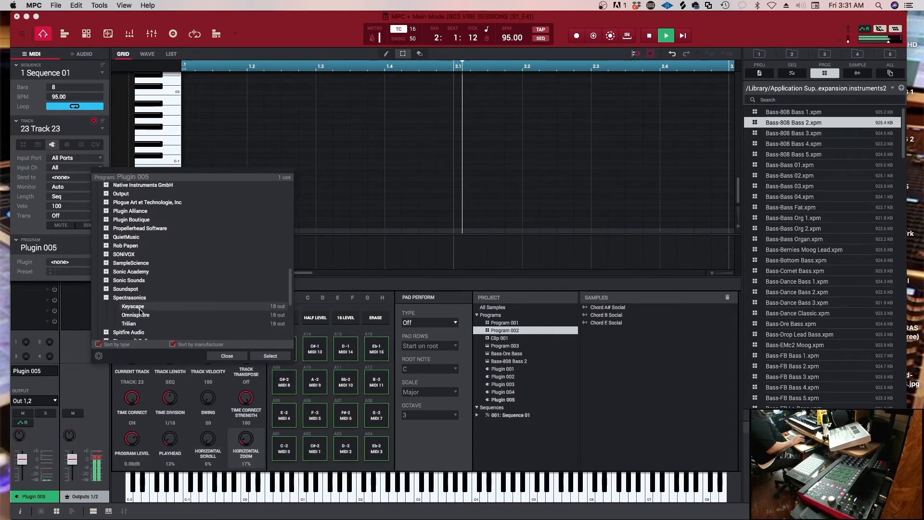
click(265, 356)
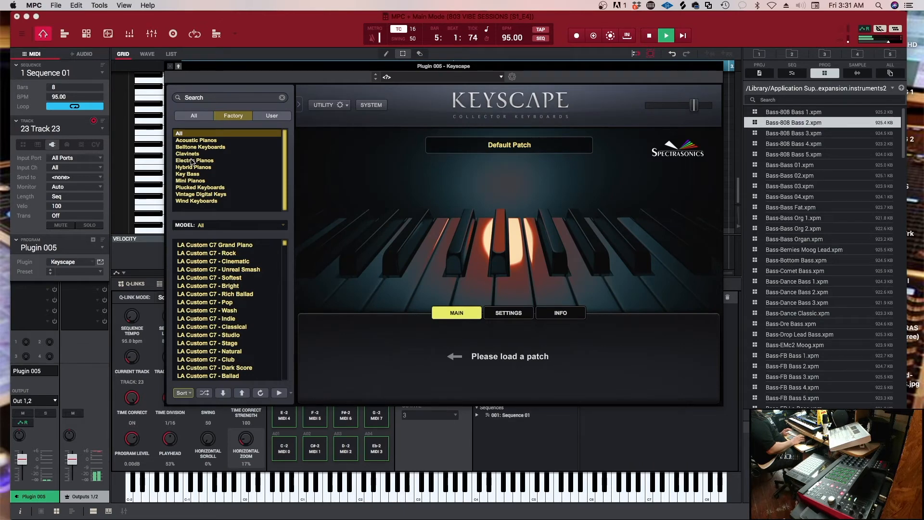
Load the factory electric piano patch Rhodes - LA Custom in Keyscape
click(192, 160)
click(206, 245)
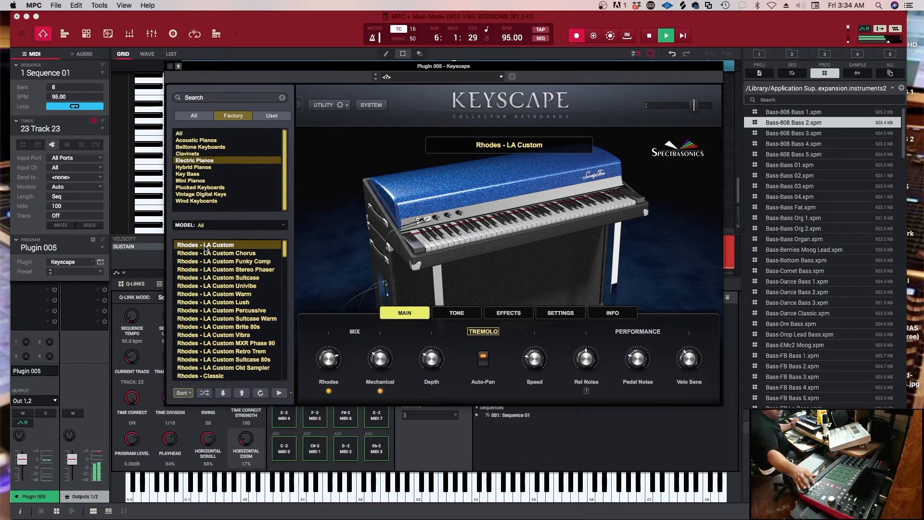
Stop and undo the Rhodes take, record a new one on track 23 and play it back
key(space)
key(super+z)
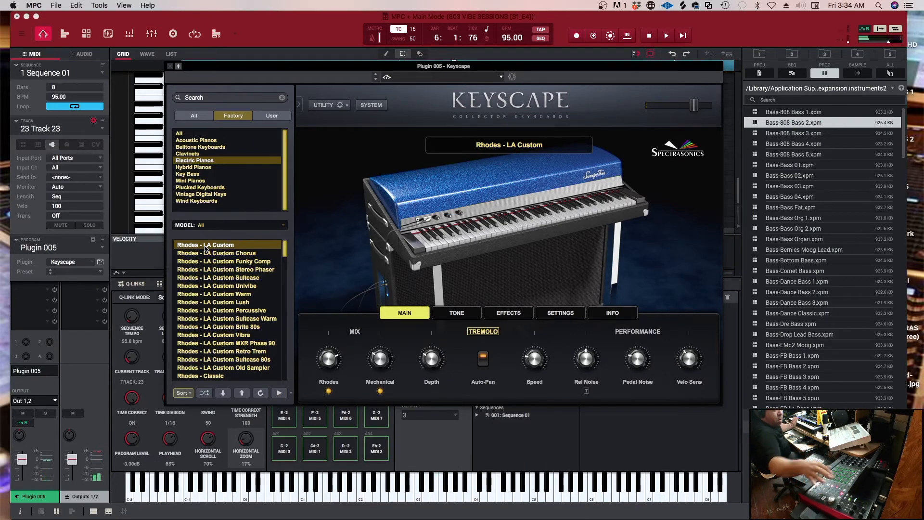
key(r)
key(space)
key(shift+space)
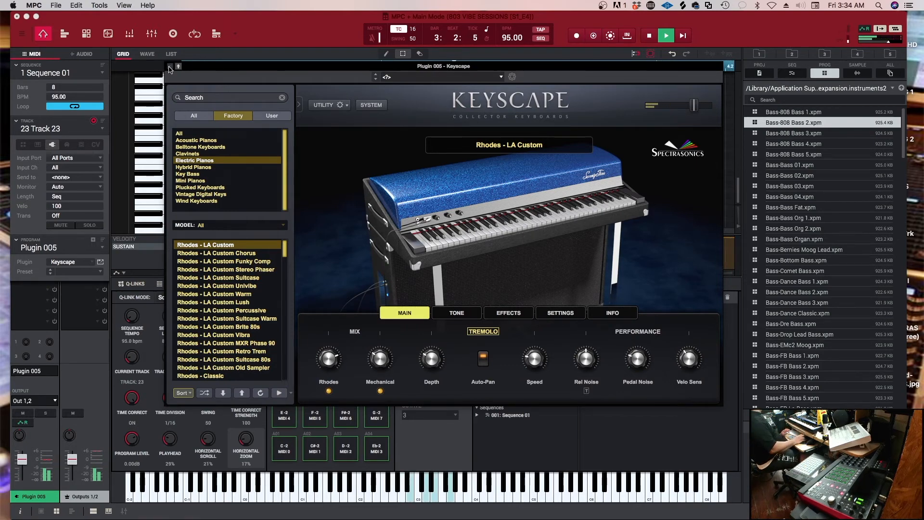
Close the Keyscape window and play the Rhodes take from the start with its note velocities shown
click(170, 66)
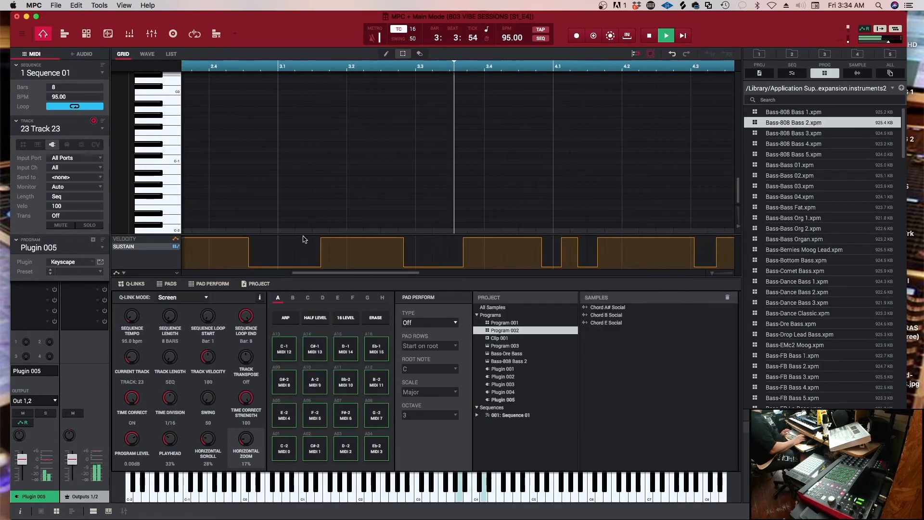
click(144, 239)
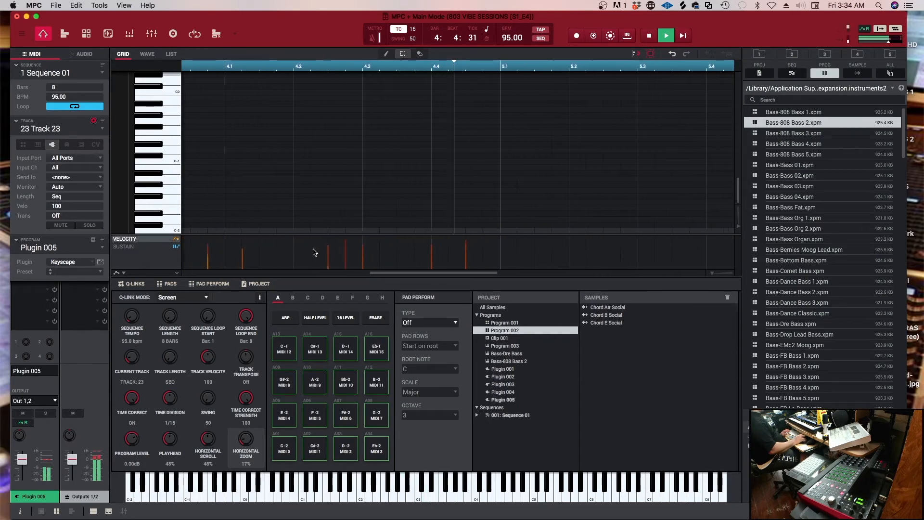
key(space)
key(space)
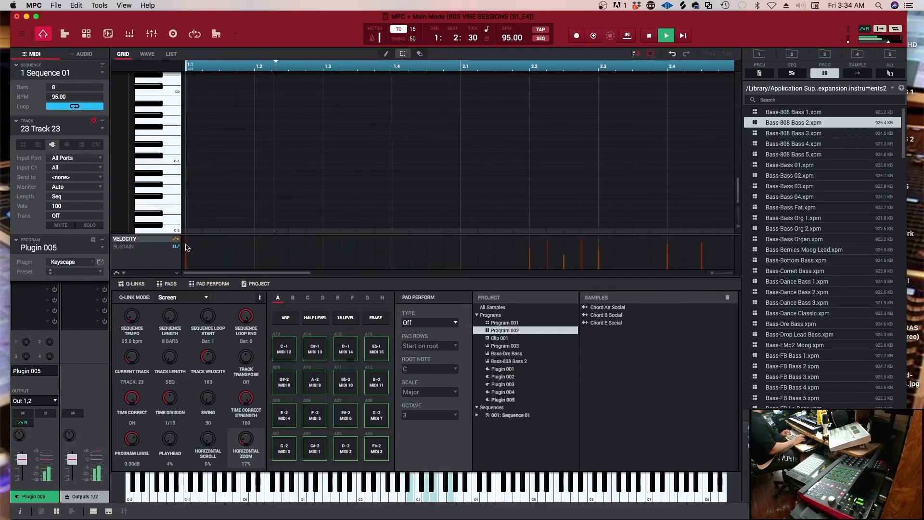
key(space)
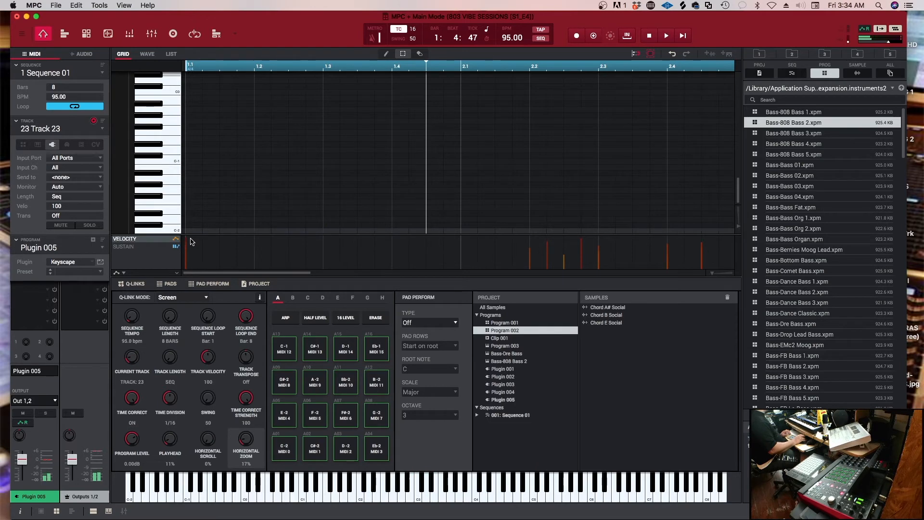
Set the top note of the first chord to velocity 87 and reduce the velocities of the loud short notes after beat 2.2
mouse_move(185, 242)
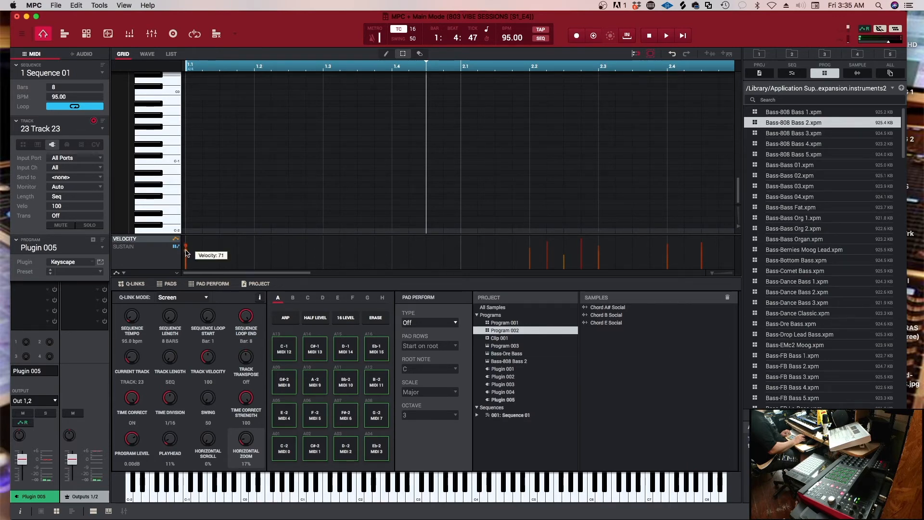
scroll(203, 108, up, 8)
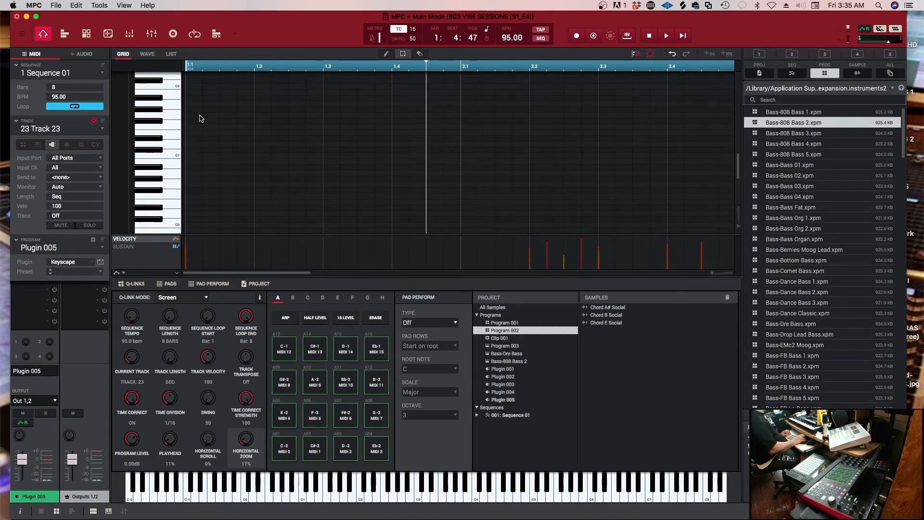
scroll(201, 118, up, 8)
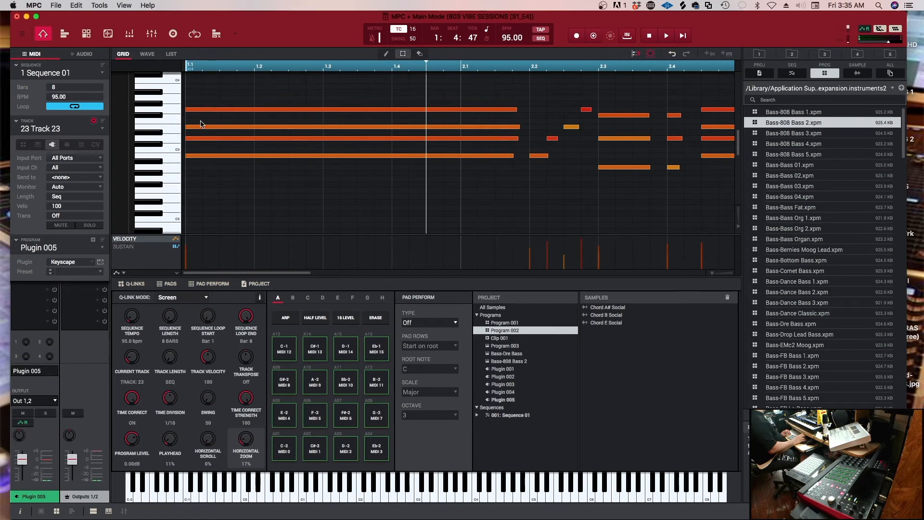
click(202, 139)
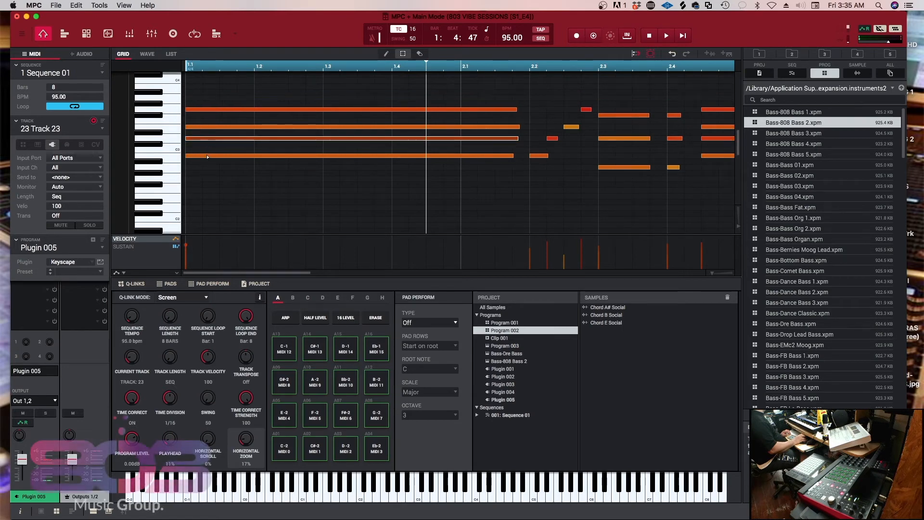
drag(187, 248, 192, 249)
click(206, 166)
click(211, 110)
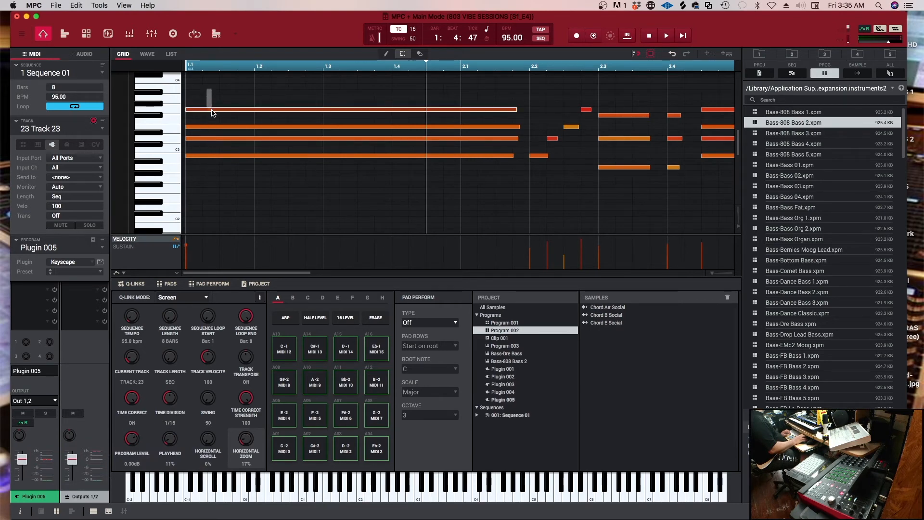
drag(186, 254, 187, 246)
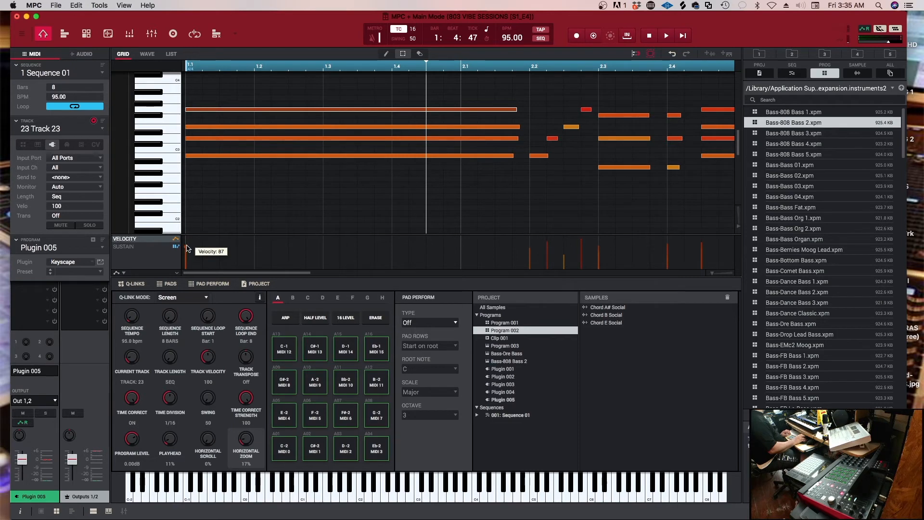
drag(581, 239, 547, 244)
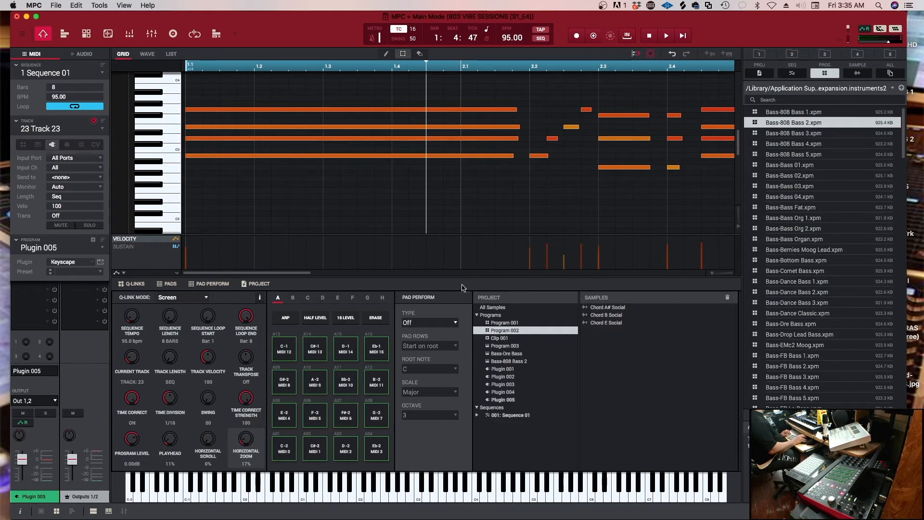
Check the Rhodes notes in the last bars and play the take back
drag(302, 275, 699, 279)
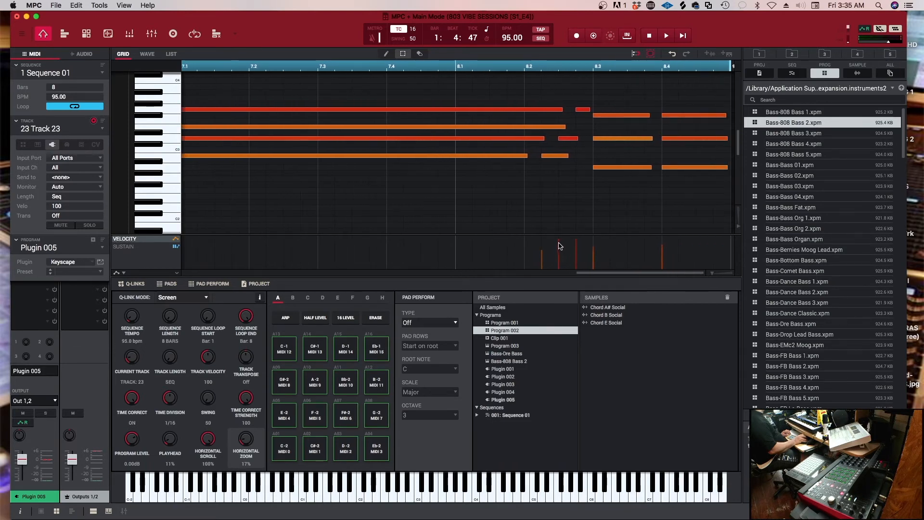
mouse_move(559, 245)
key(space)
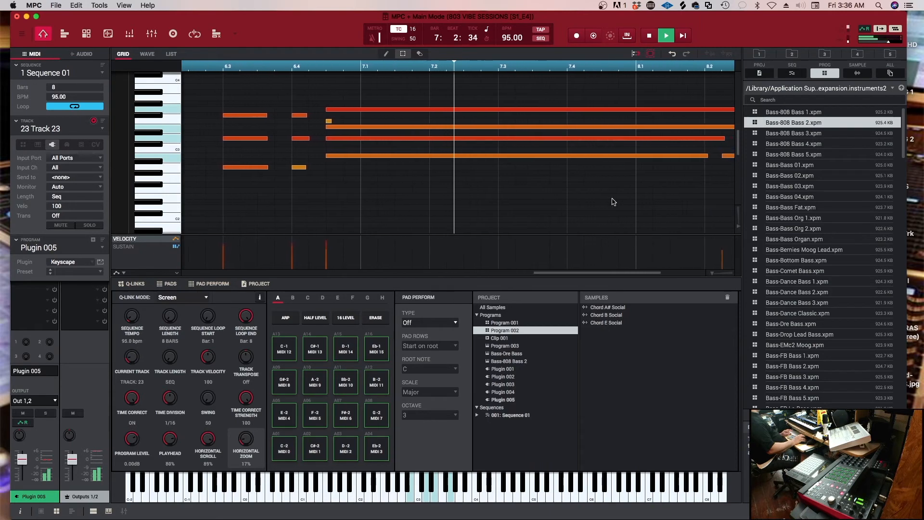
key(space)
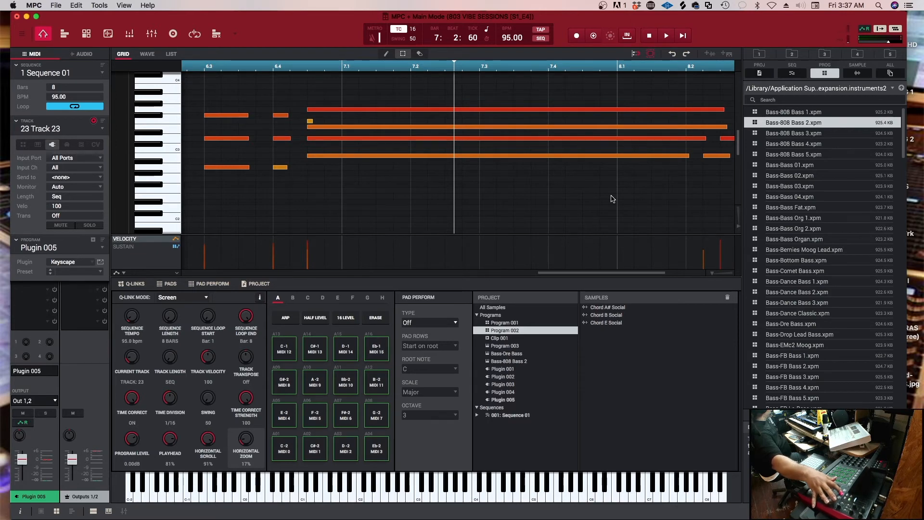
Undo the recorded Rhodes take and set the time correct division to 1/64
key(super+z)
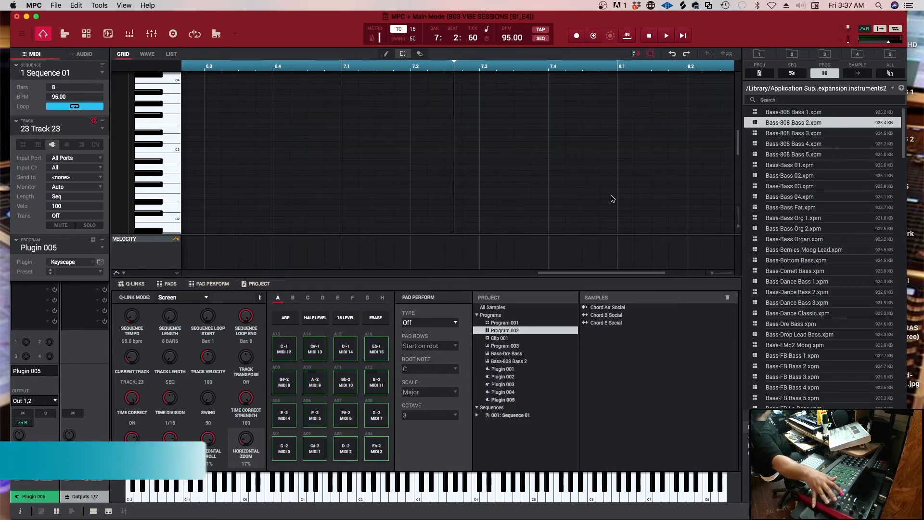
click(413, 32)
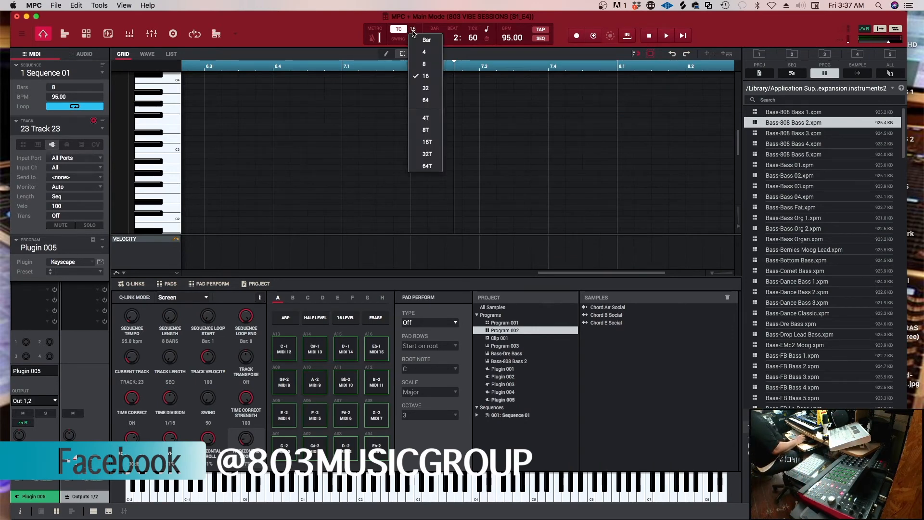
click(432, 104)
Record another Rhodes take on track 23, stop it partway and undo it
scroll(431, 102, up, 3)
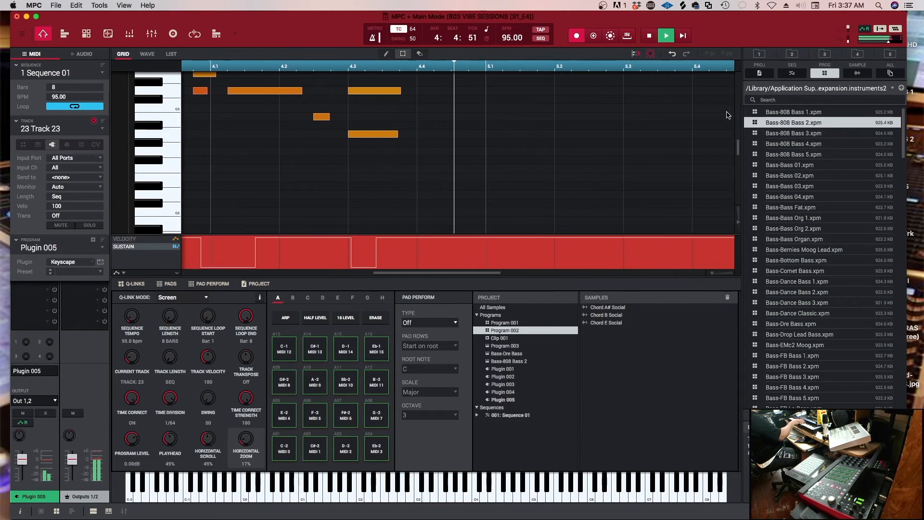
key(space)
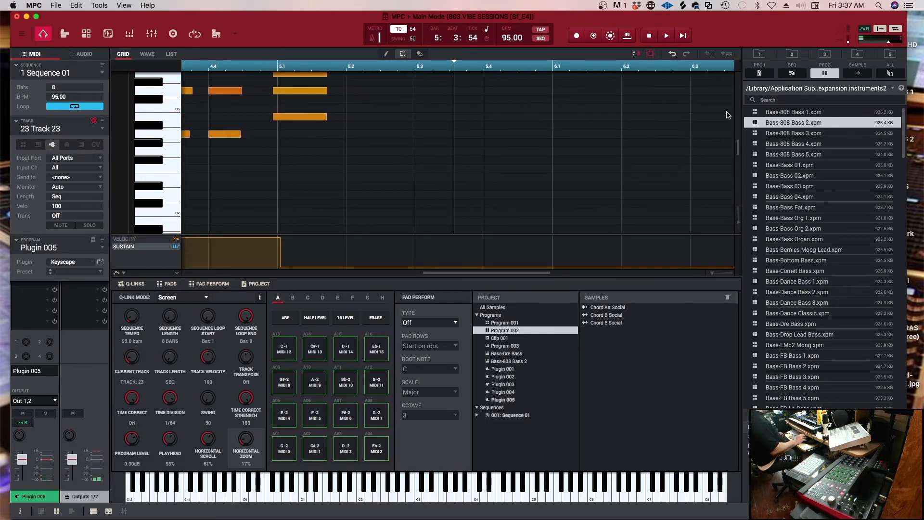
key(super+z)
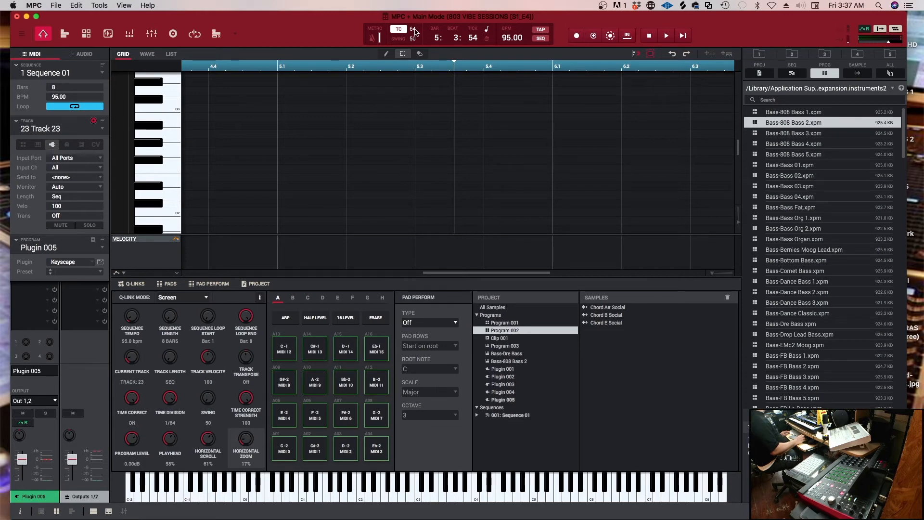
Try a time correct division of 1/32 and set it back to 1/64
click(414, 30)
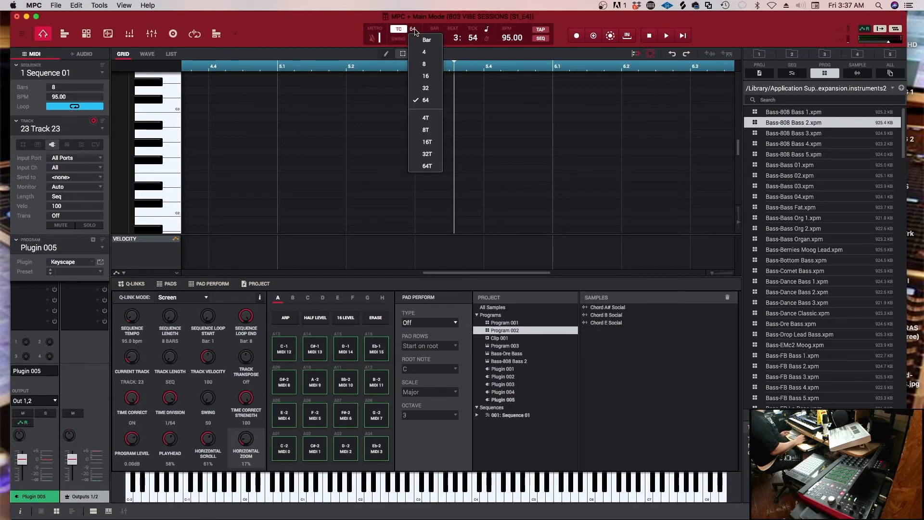
click(427, 88)
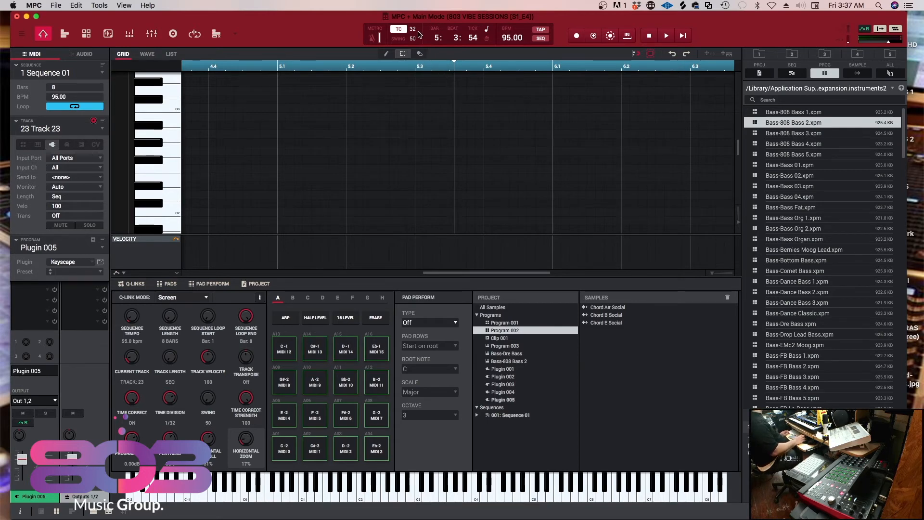
click(414, 32)
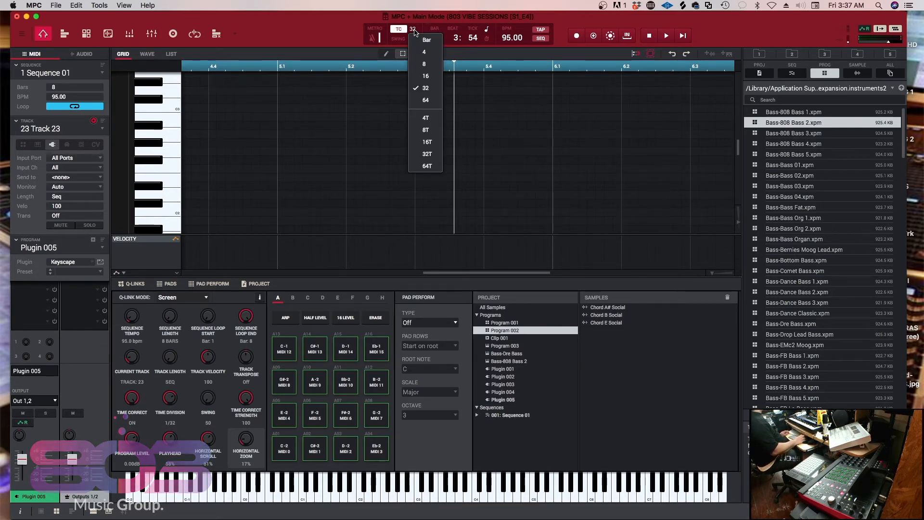
click(421, 101)
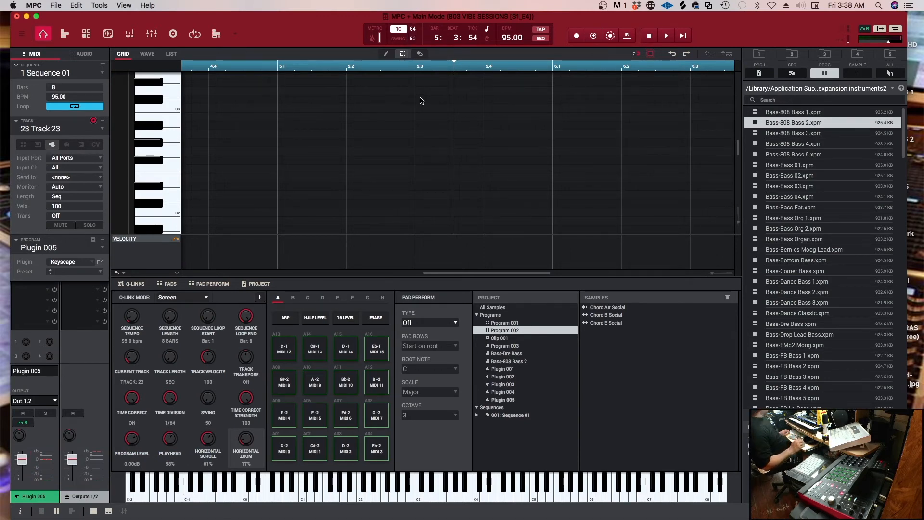
drag(474, 275, 233, 268)
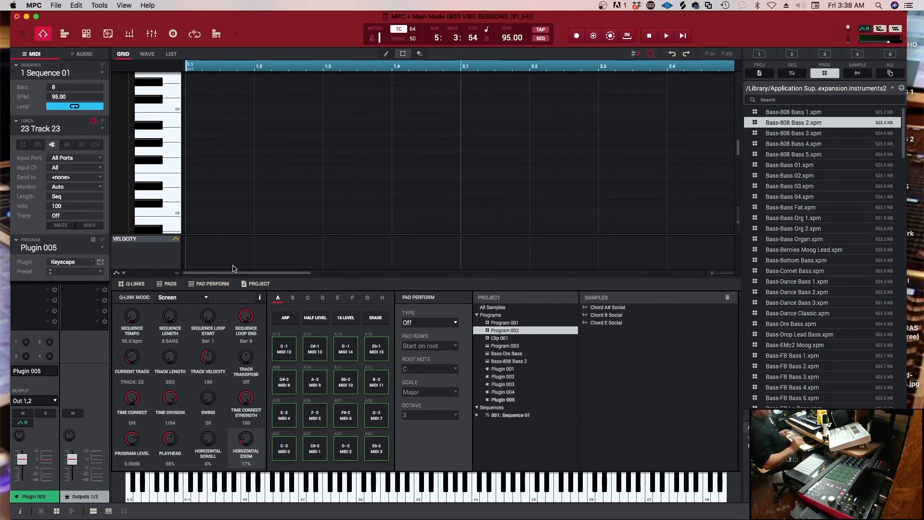
Play back the Rhodes take on track 23 and fine-tune note velocities near the ends of bars 3 and 4
key(space)
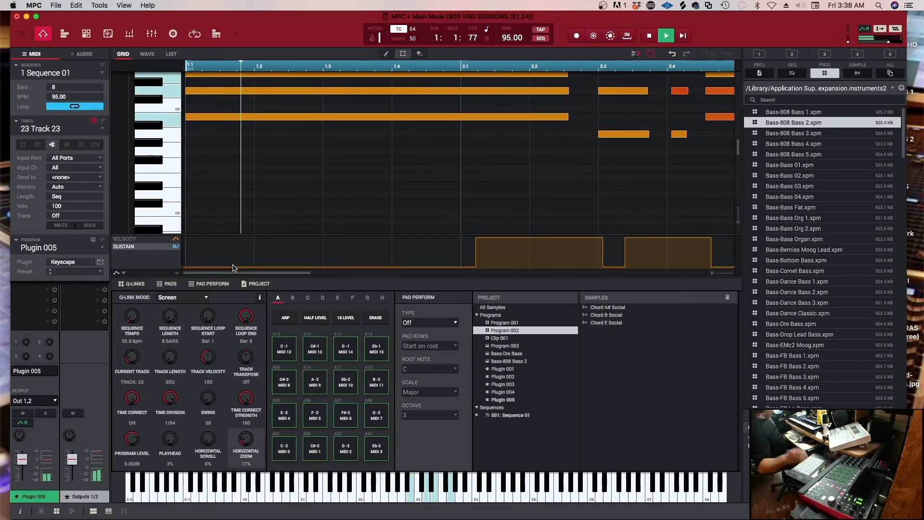
click(152, 240)
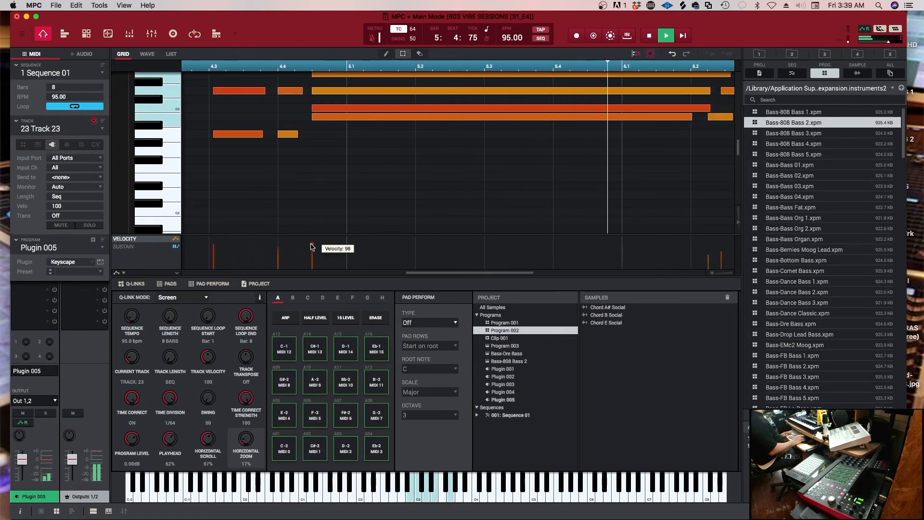
drag(311, 246, 313, 247)
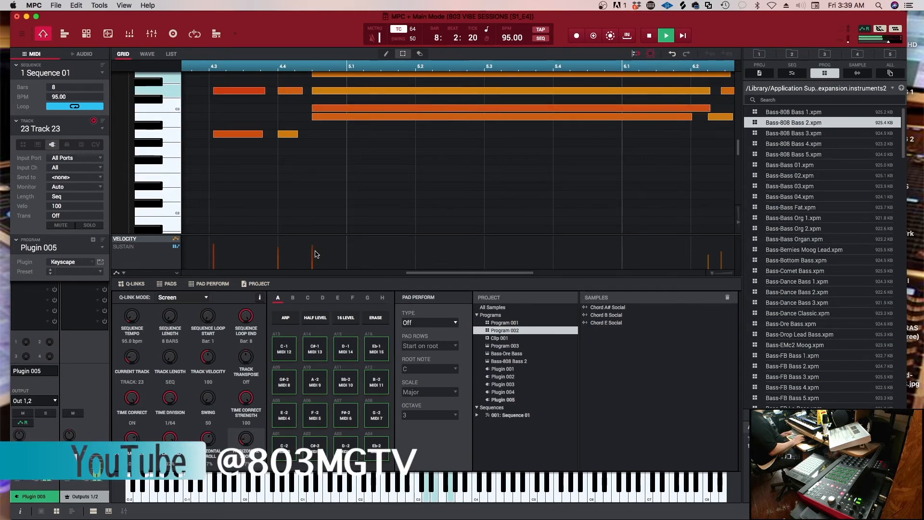
drag(422, 272, 330, 273)
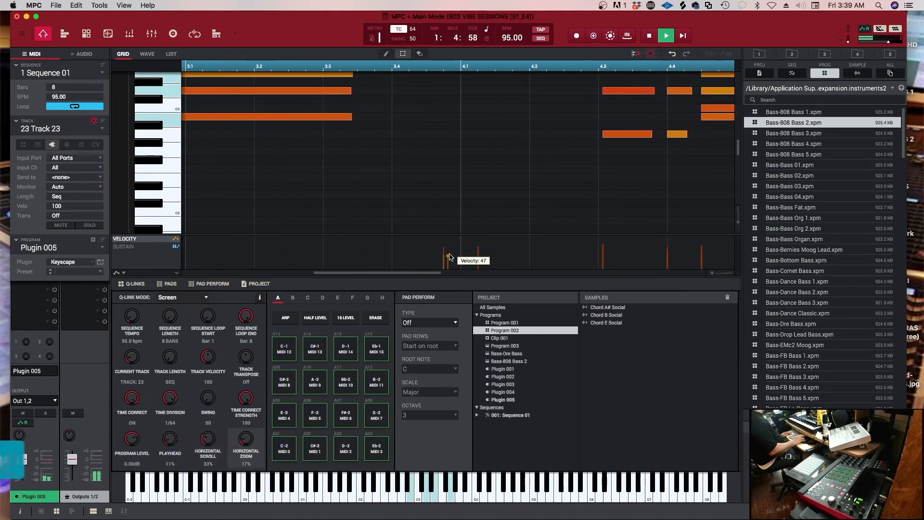
drag(445, 257, 442, 255)
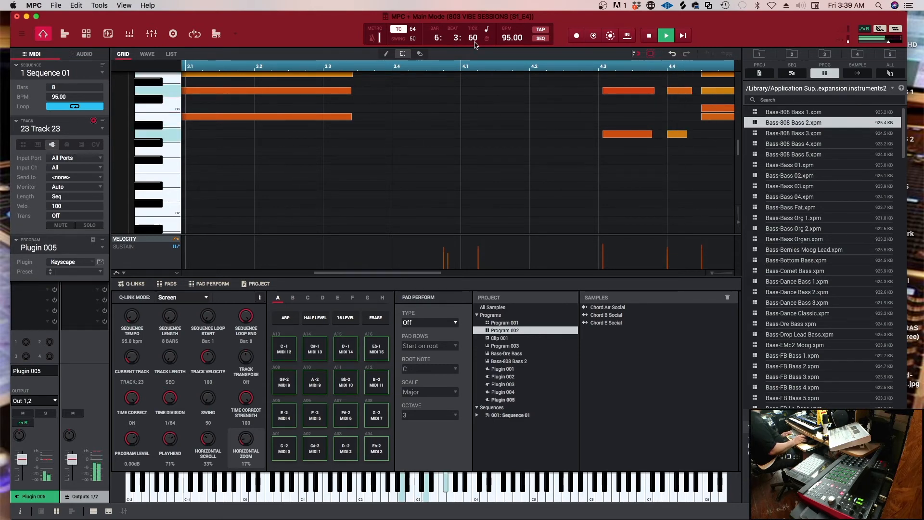
drag(423, 275, 577, 258)
scroll(560, 192, up, 6)
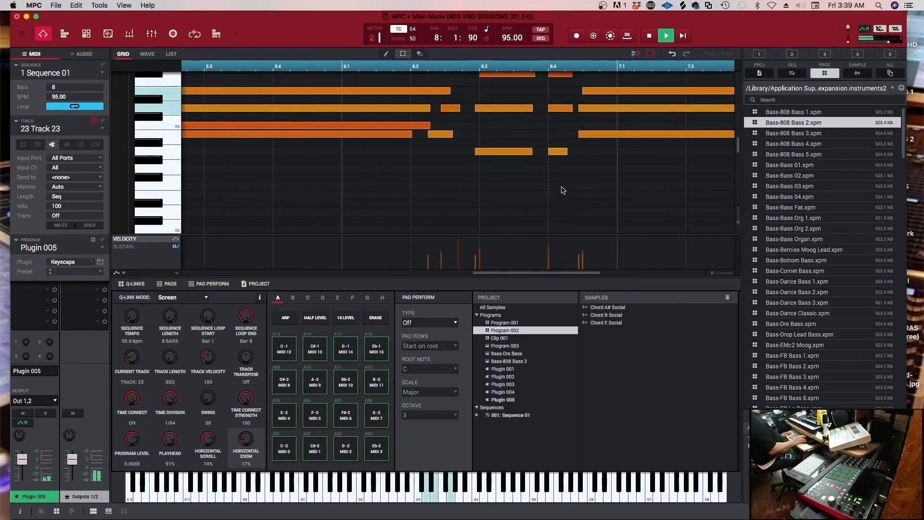
scroll(560, 192, up, 1)
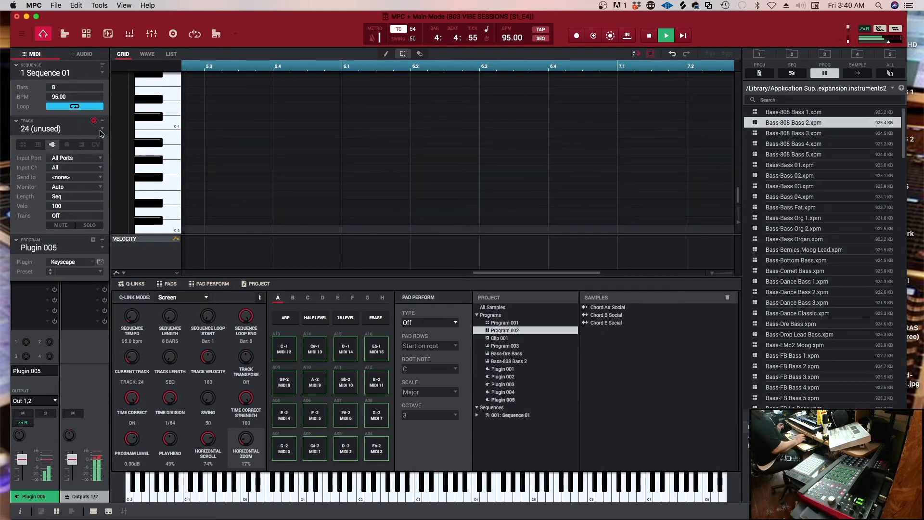
Add a plugin program on unused track 24 and load the Gospel Musicians VST MKSensation Xtreme into it
click(93, 240)
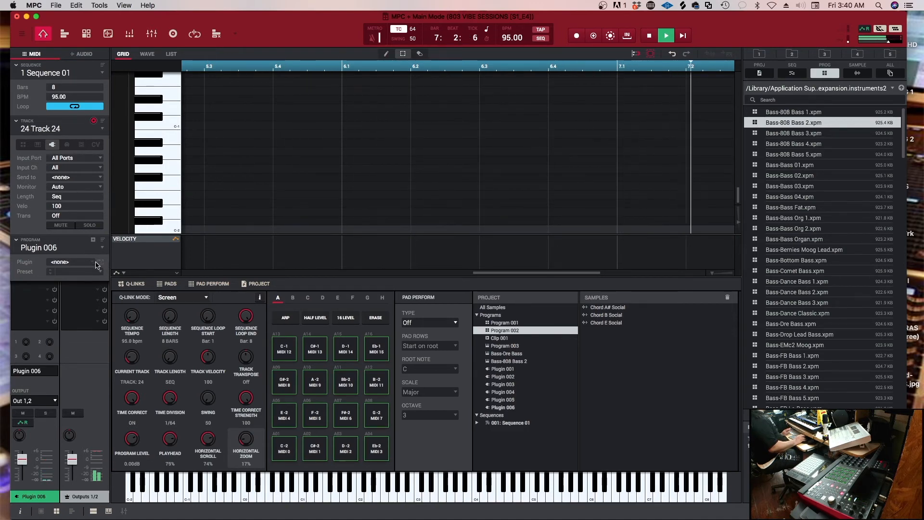
click(94, 263)
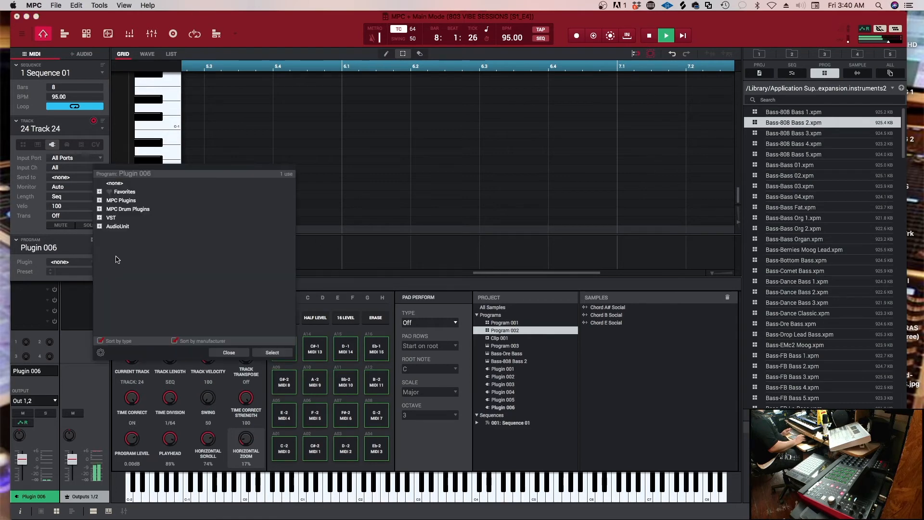
click(99, 218)
scroll(156, 288, down, 5)
scroll(156, 287, down, 5)
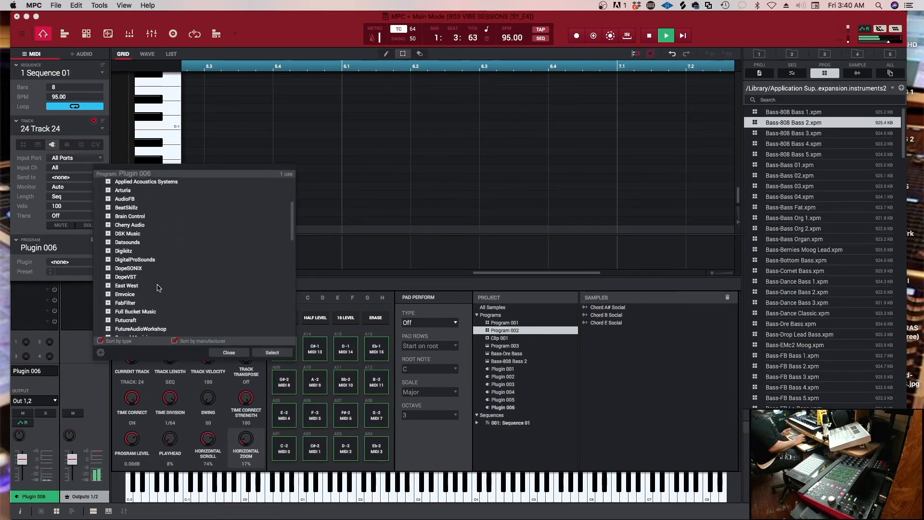
click(109, 286)
scroll(198, 313, down, 1)
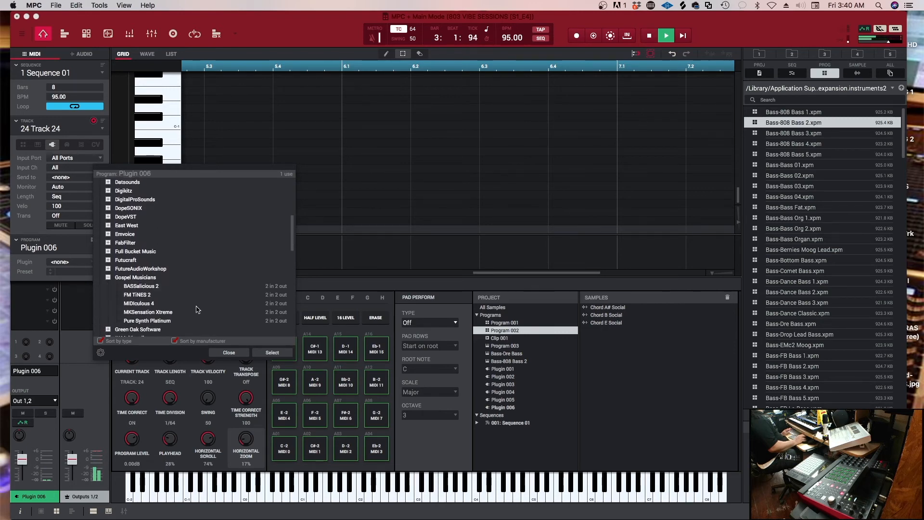
click(146, 315)
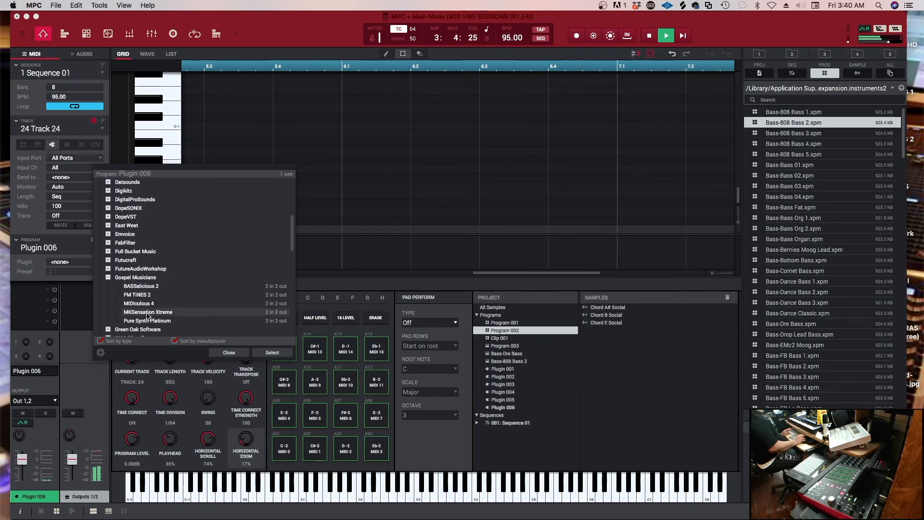
click(273, 353)
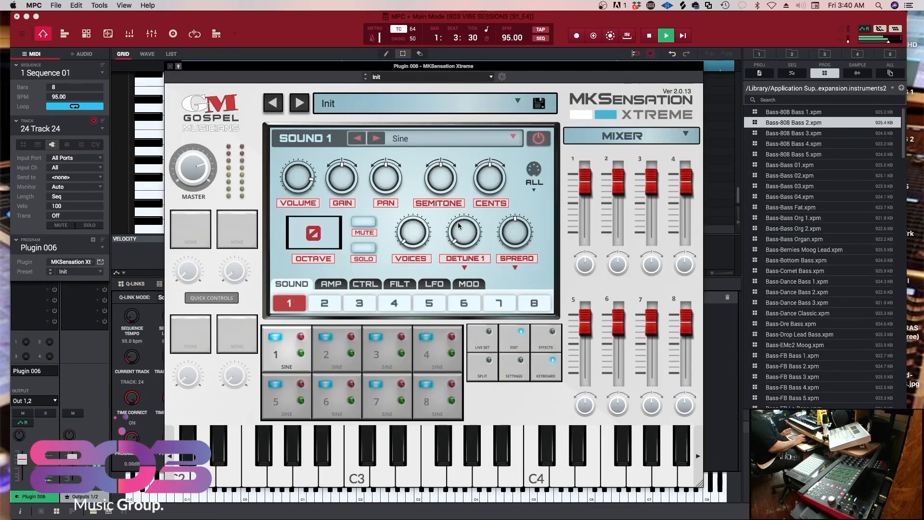
Try the Analog Fresh preset from the 05 Analog and Synths bank and settle on Analog Meets Keys
click(517, 102)
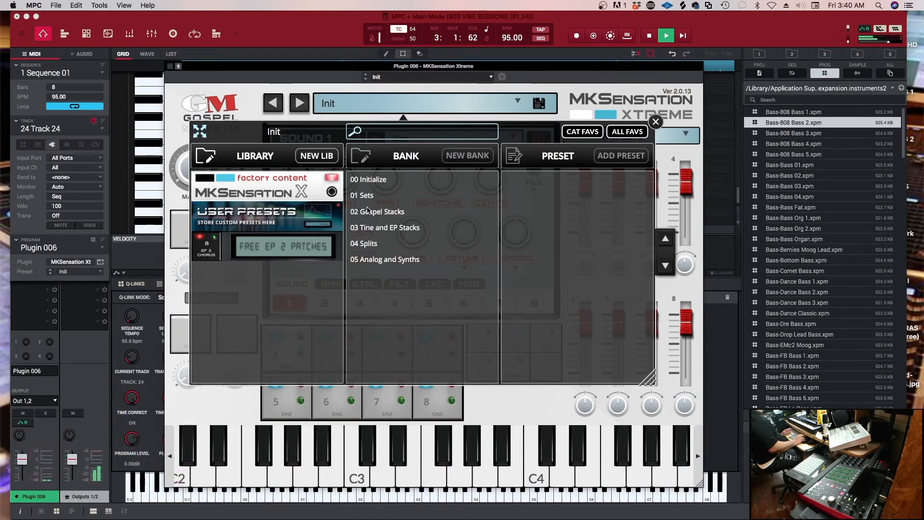
click(389, 260)
click(538, 184)
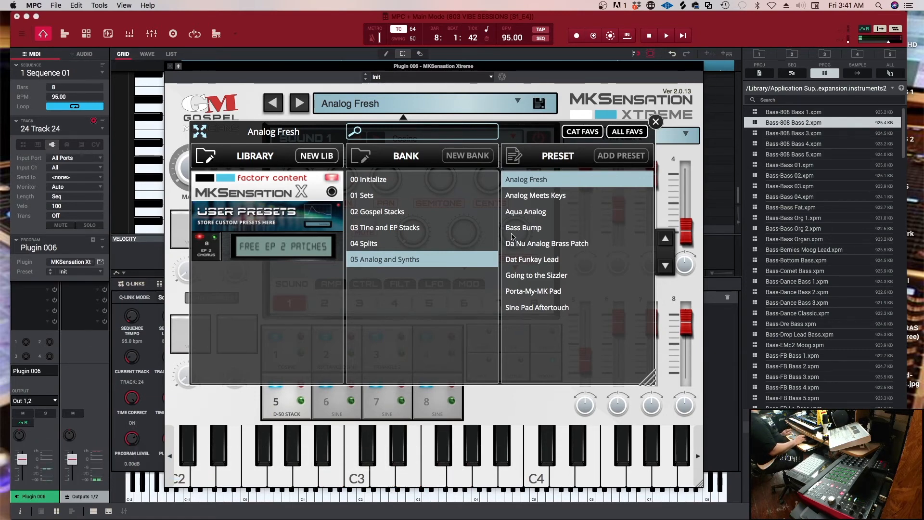
click(532, 195)
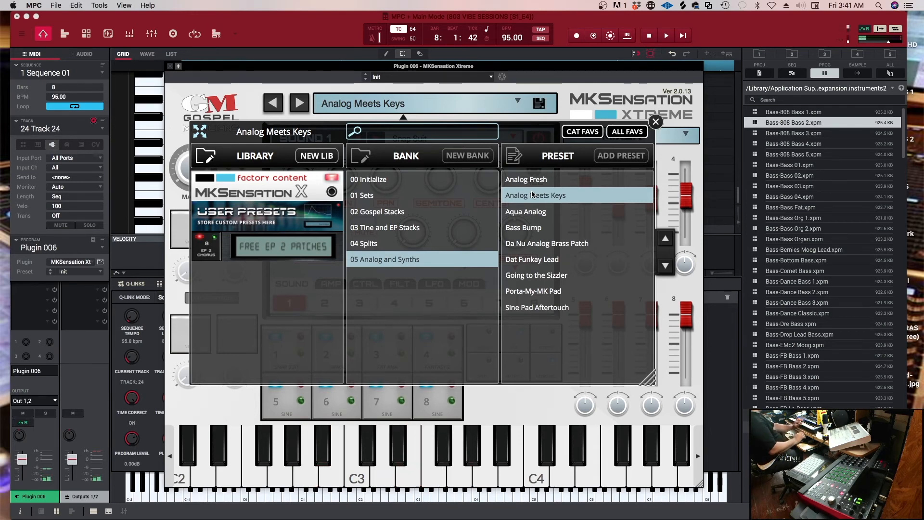
click(655, 122)
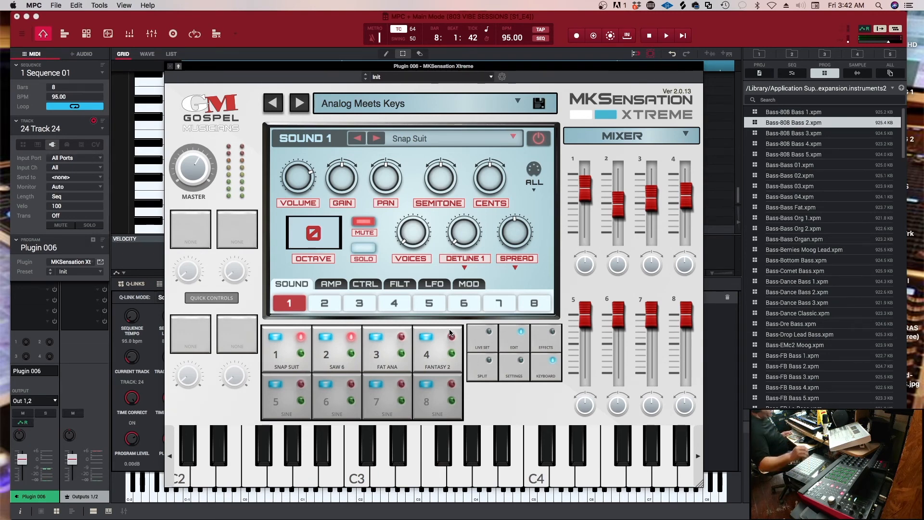
Audition the Analog Meets Keys patch against the playing sequence and close the MKSensation Xtreme window
key(space)
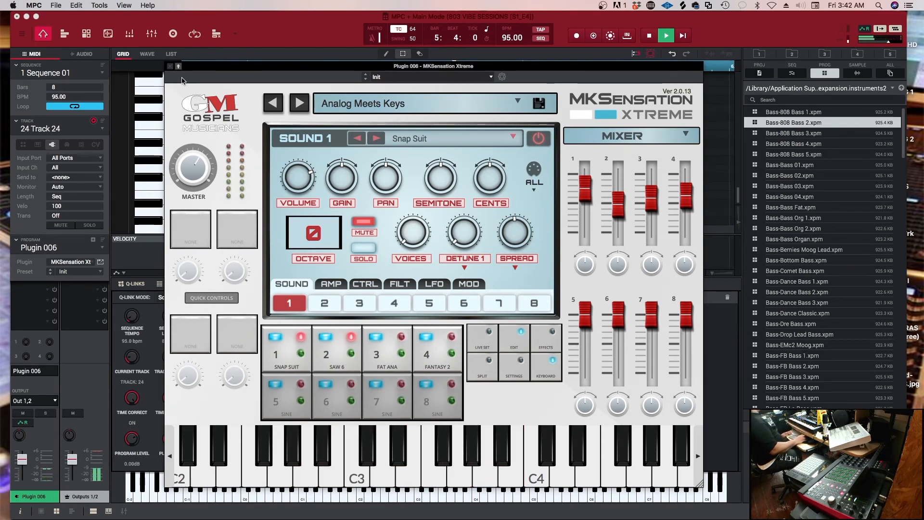
click(171, 66)
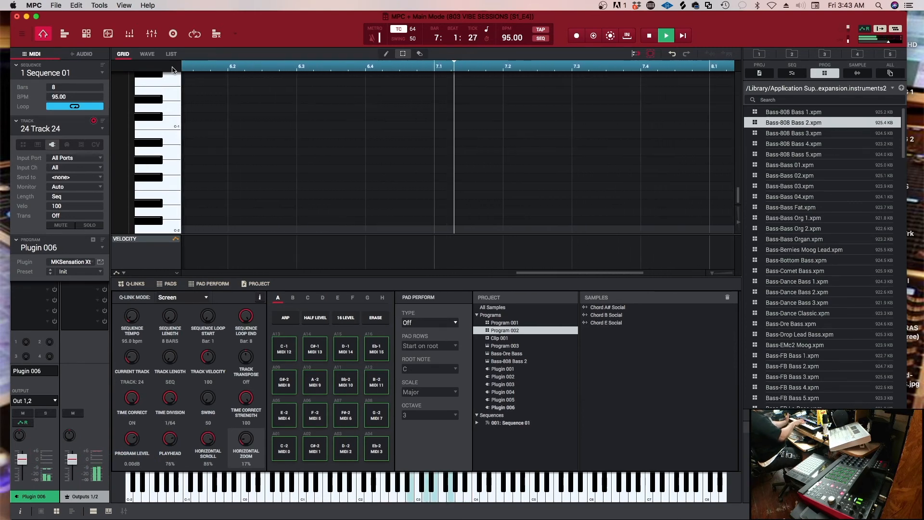
key(space)
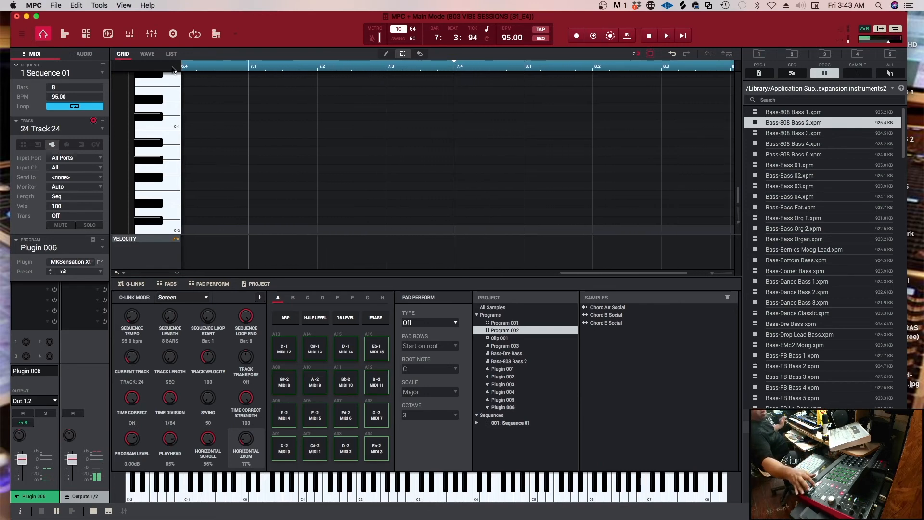
Set the time correct division to 1/16 and record the MKSensation Xtreme part on track 24
key(r)
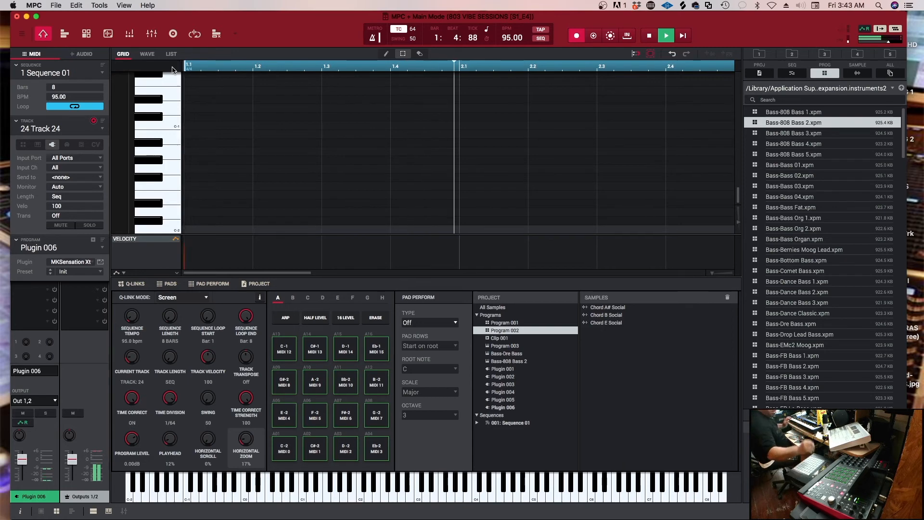
key(space)
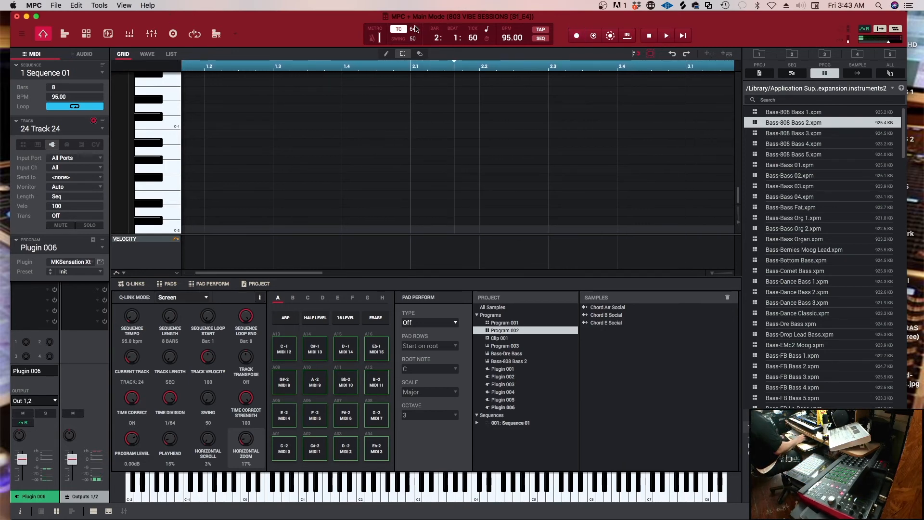
click(413, 29)
click(420, 77)
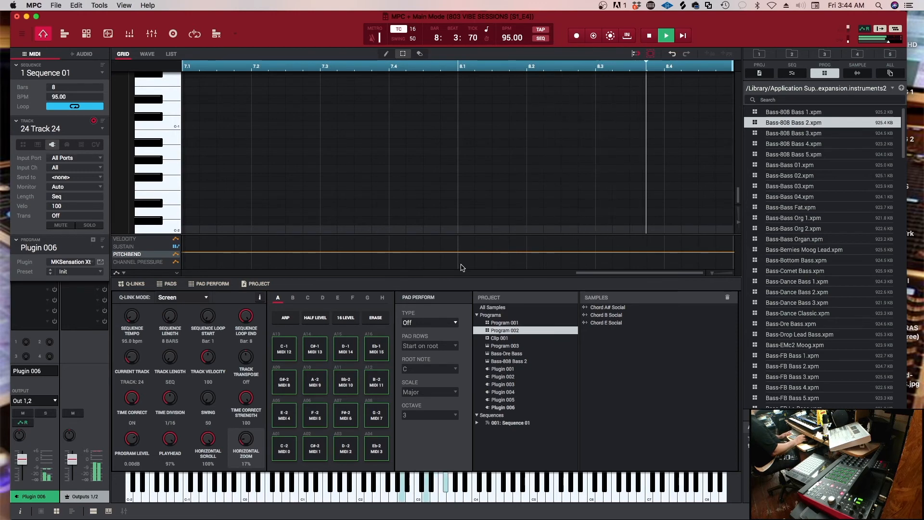
key(space)
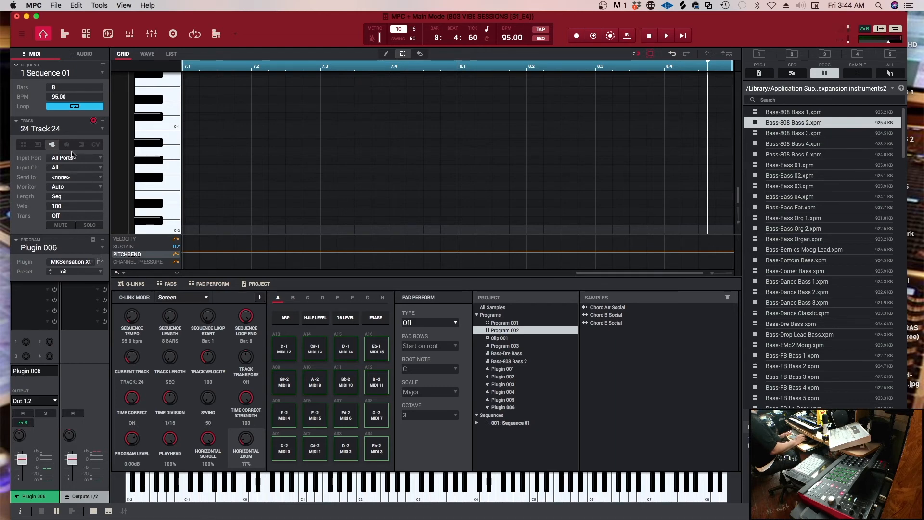
Switch to unused track 25 and add a new plugin program to it
click(62, 129)
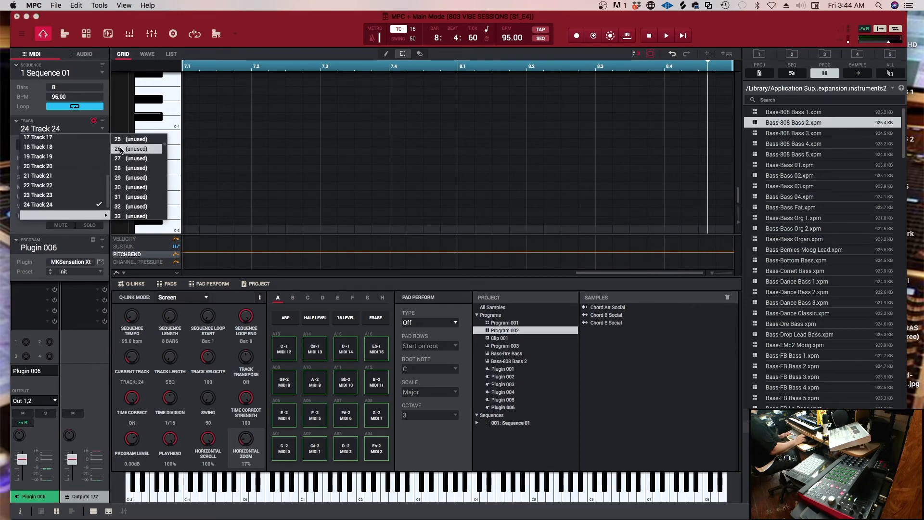
click(120, 140)
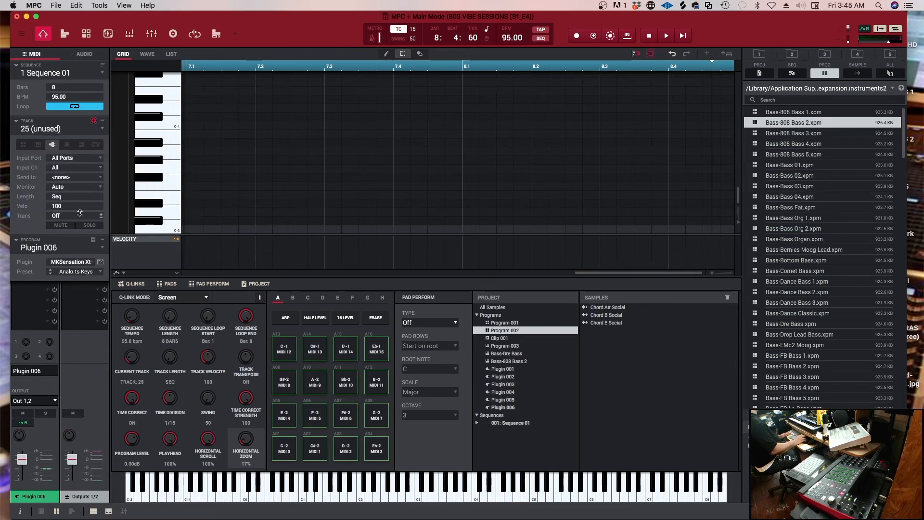
click(93, 240)
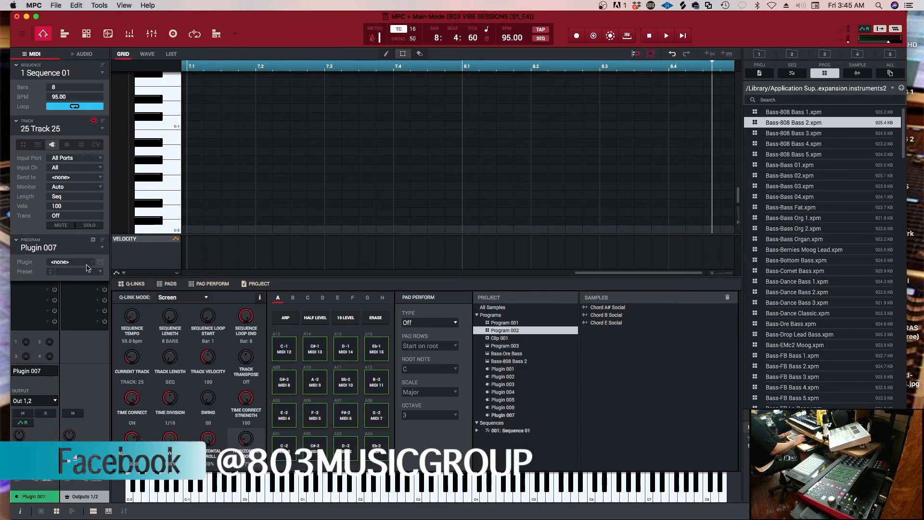
Load the Gospel Musicians AudioUnit instrument Pure Synth Platinum into the new program on track 25
click(93, 264)
click(99, 226)
scroll(145, 298, down, 5)
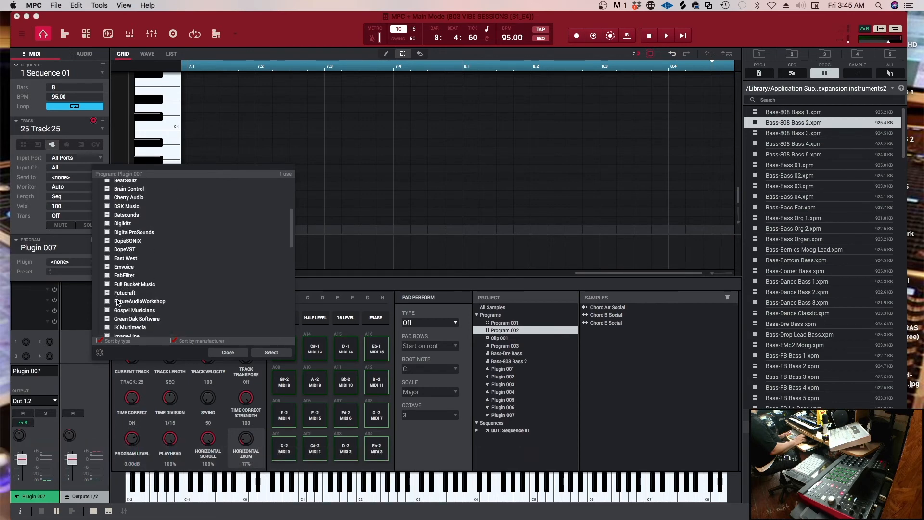
click(107, 310)
scroll(145, 315, down, 2)
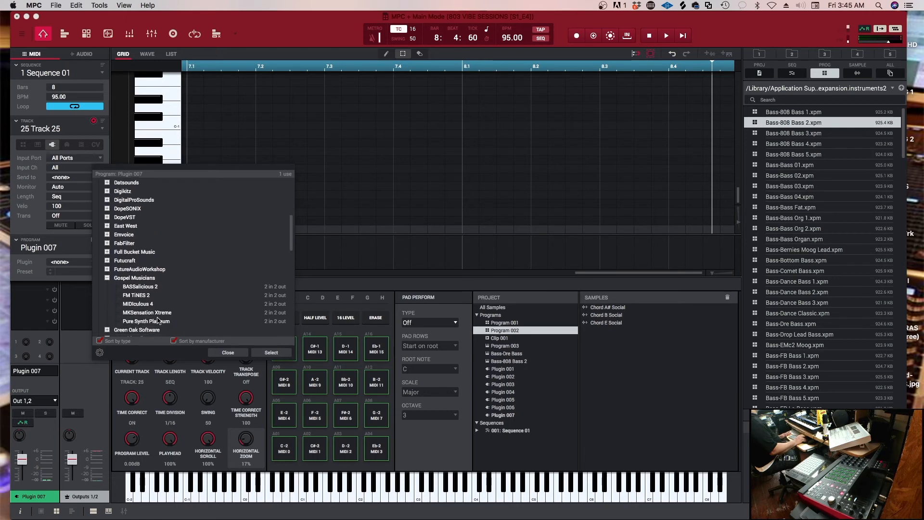
click(132, 321)
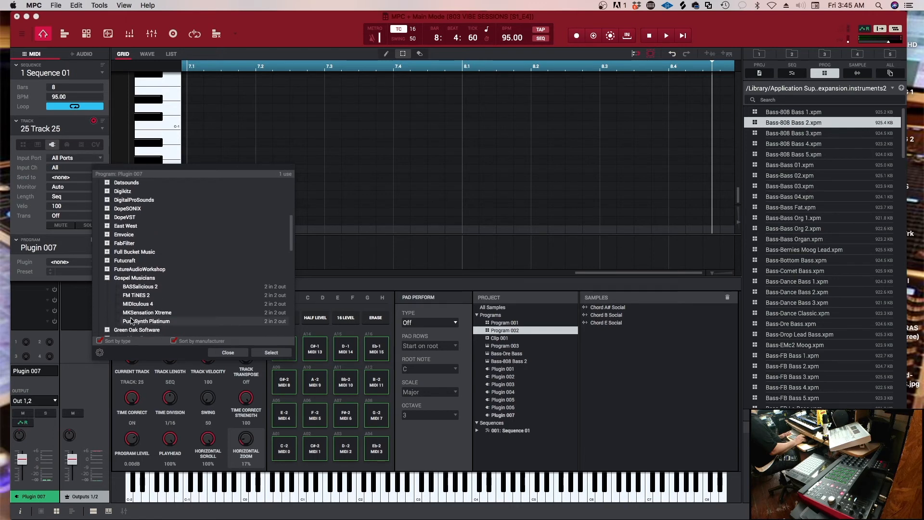
click(273, 352)
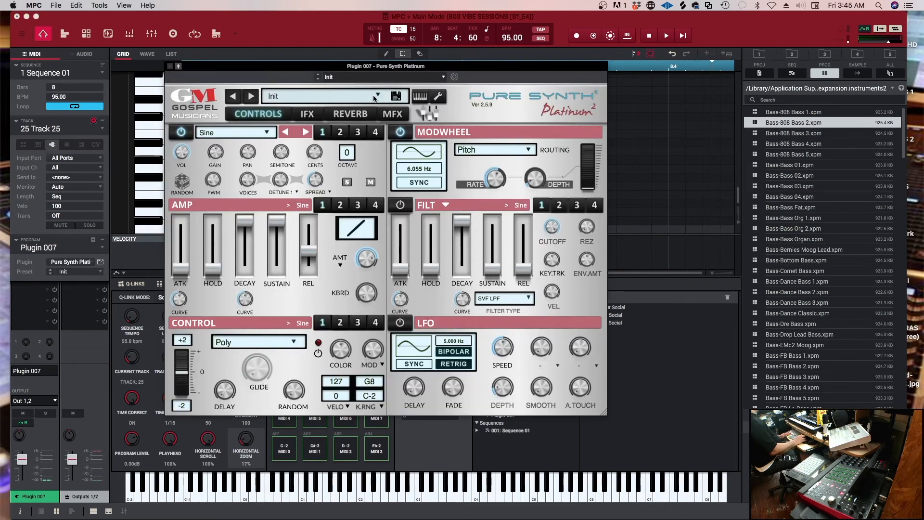
Load the Delayed Saw preset from the User Bank of Pure Synth Platinum's user presets library
click(378, 96)
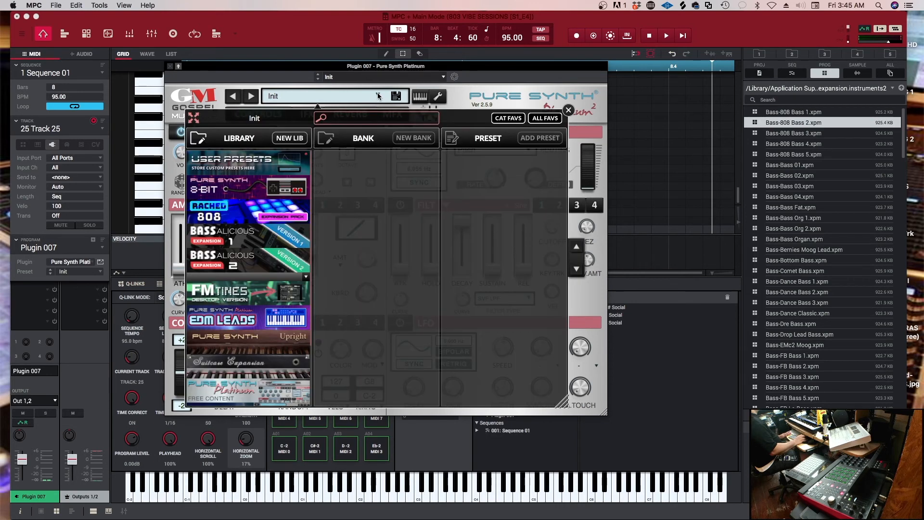
click(254, 161)
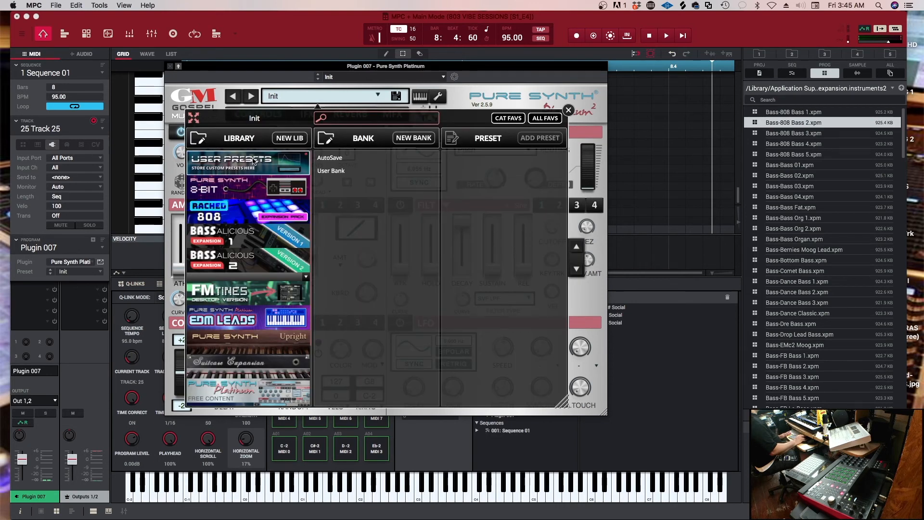
click(339, 172)
click(472, 158)
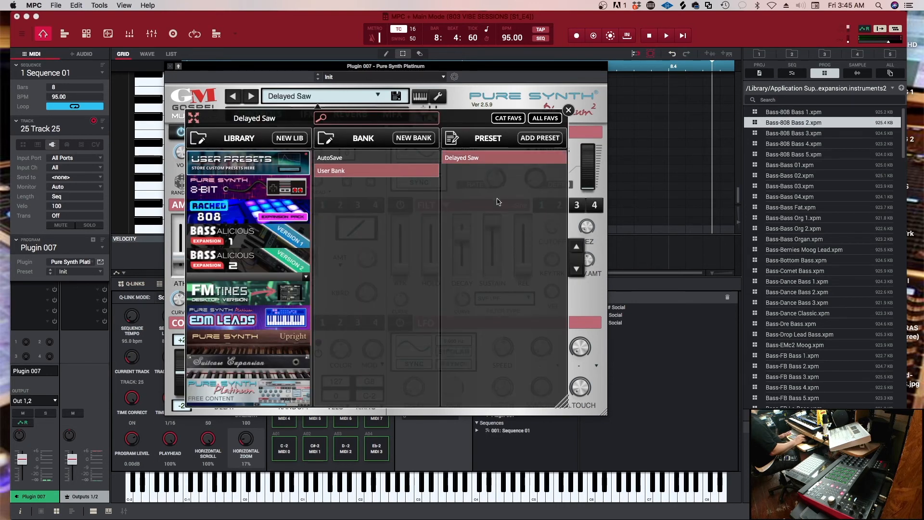
click(567, 111)
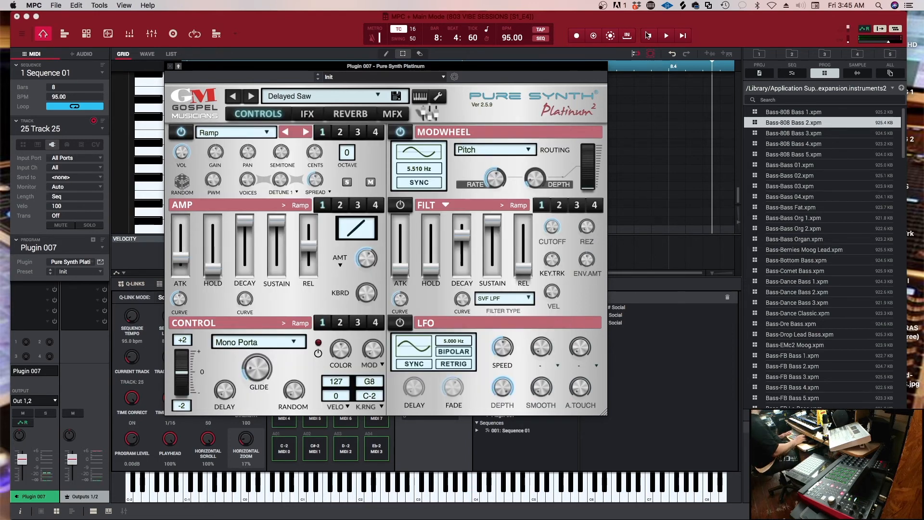
Close the Pure Synth Platinum window and lower the Plugin 007 program level to -3.93 dB
click(171, 67)
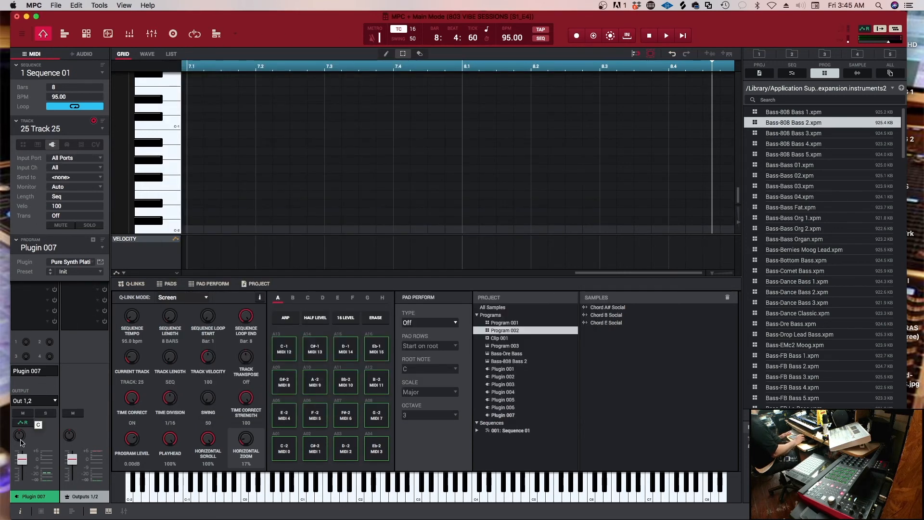
drag(25, 463, 26, 465)
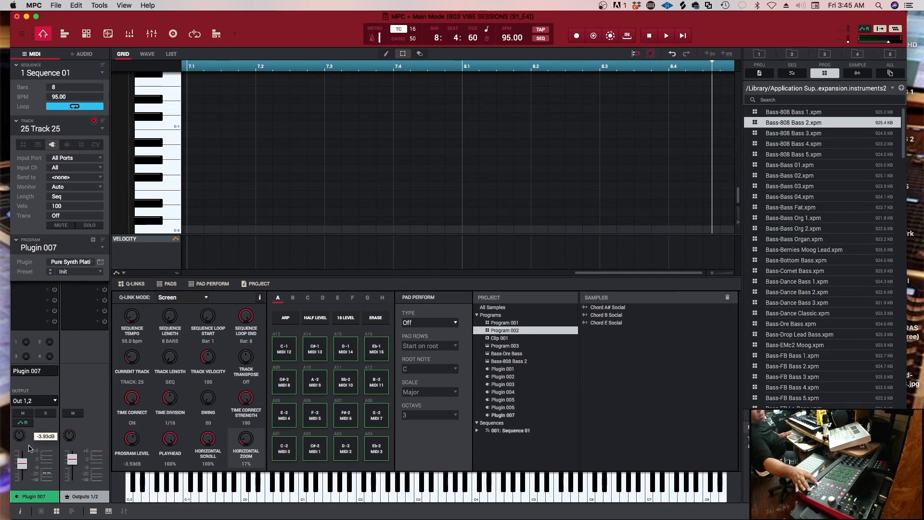
Try recording a Pure Synth Platinum take on track 25 and undo it
key(space)
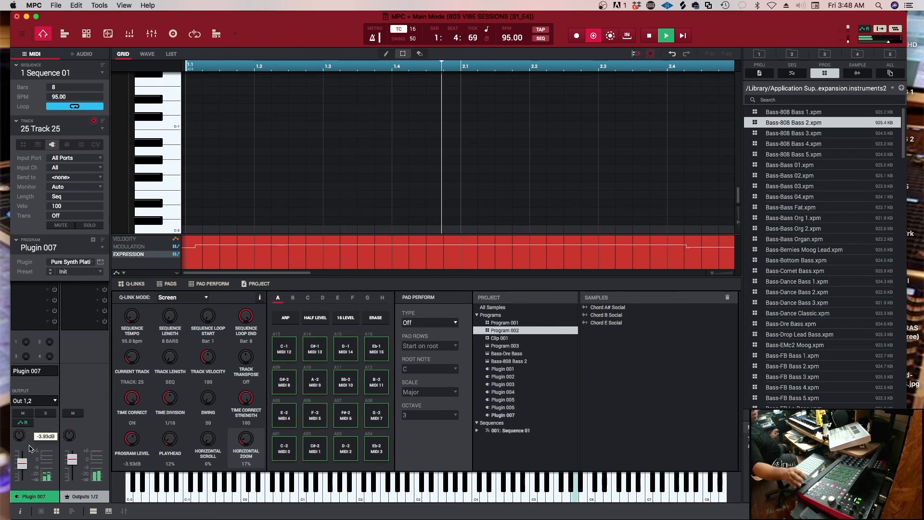
key(space)
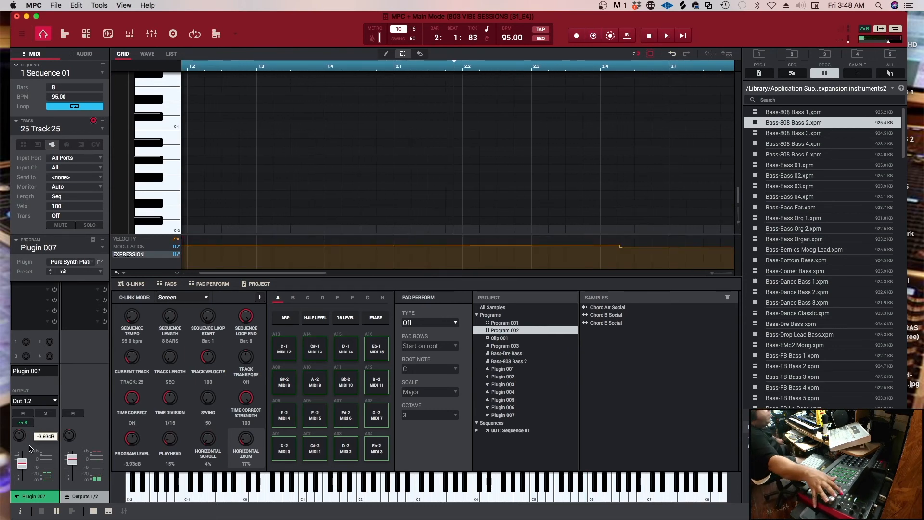
key(ctrl+z)
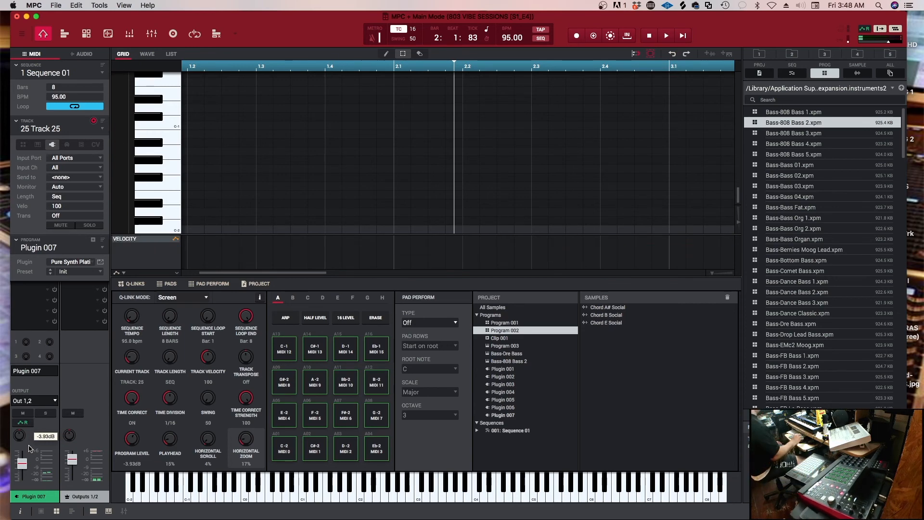
Set the time correct division to 1/64 and record the Pure Synth Platinum part on track 25, undoing each rejected take before re-recording
click(414, 30)
click(426, 99)
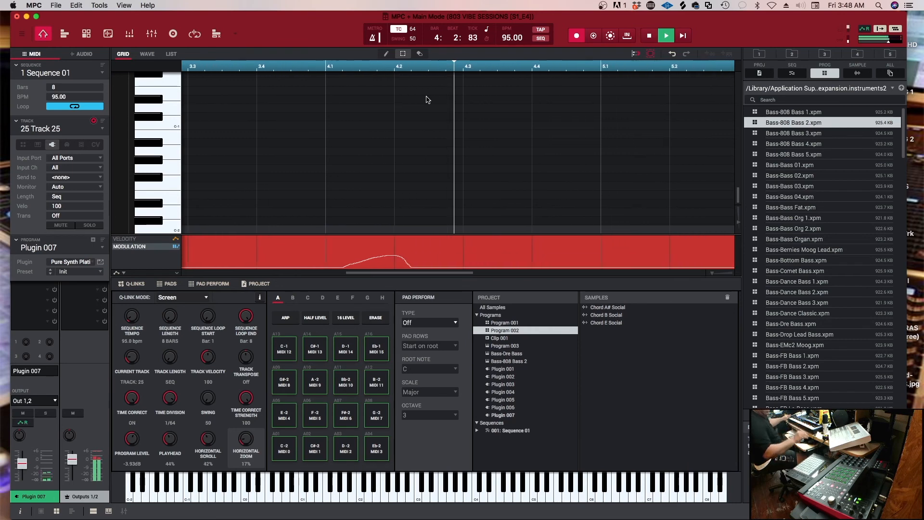
key(space)
key(super+z)
key(r)
key(shift+space)
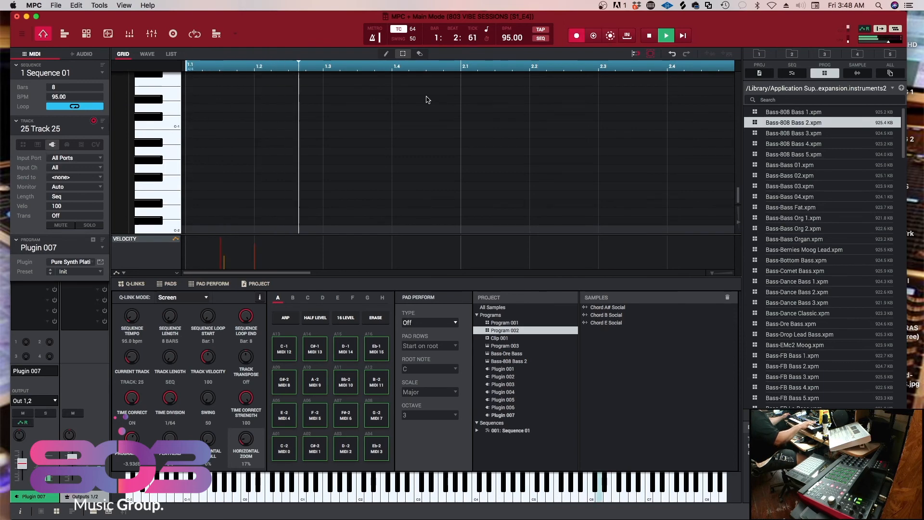
key(space)
key(super+z)
key(r)
key(shift+space)
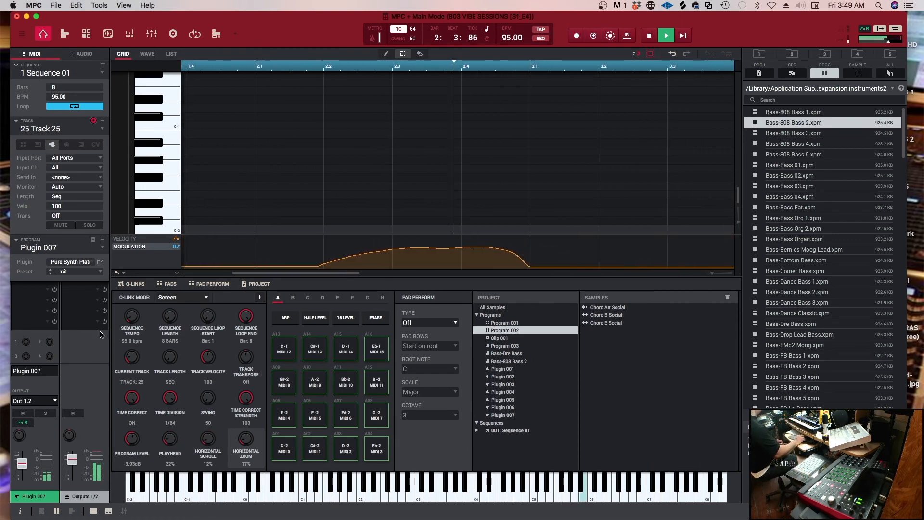
Lower the Pure Synth Platinum program on track 25 to -8.83 dB during playback and stop the sequence
drag(19, 465, 22, 470)
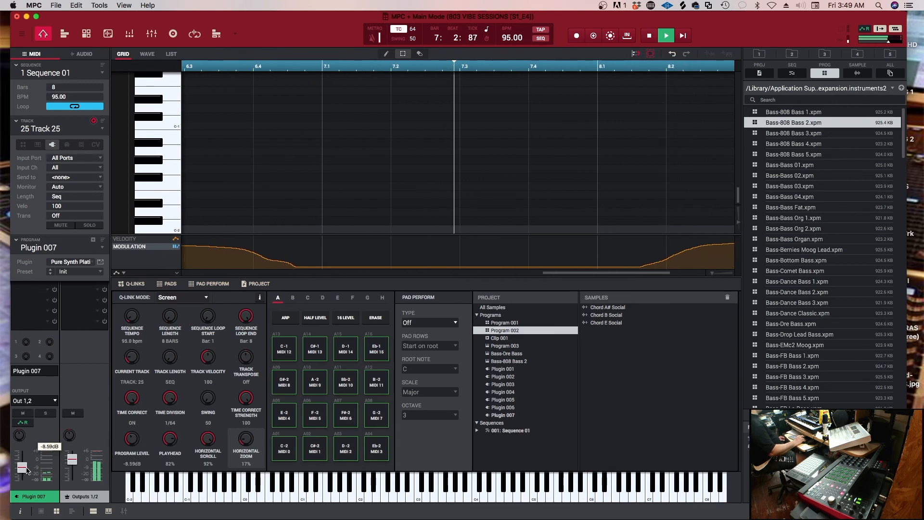
drag(25, 472, 27, 471)
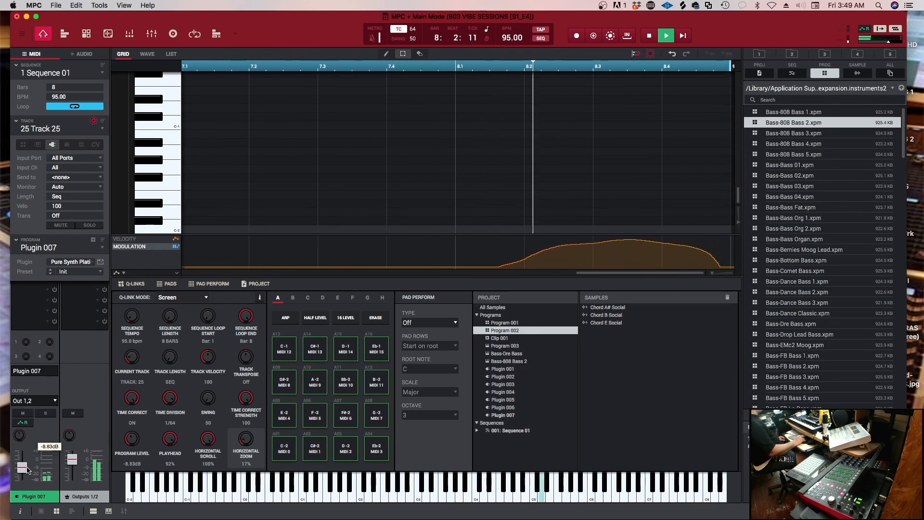
key(space)
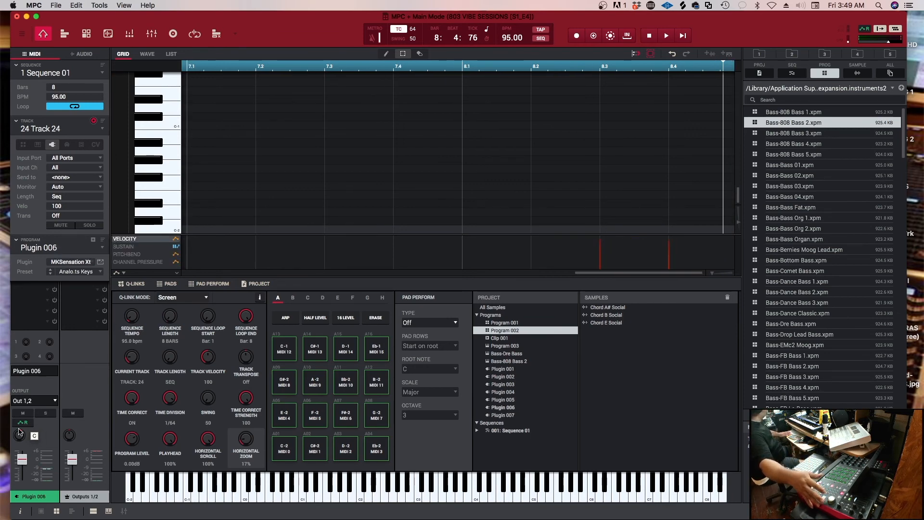
Spread the plugin programs on tracks 24 down to 20 across the stereo field, with the TRITON on track 20 at 12L
drag(21, 435, 20, 443)
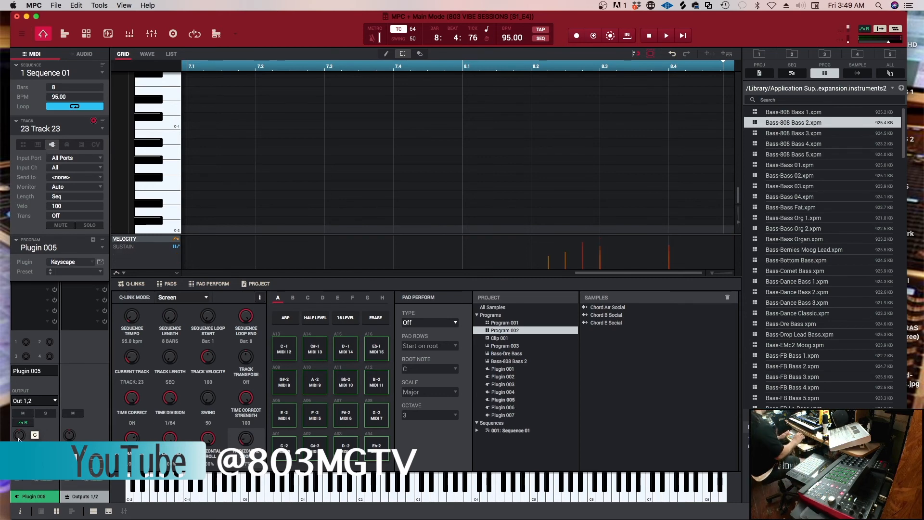
drag(21, 441, 19, 428)
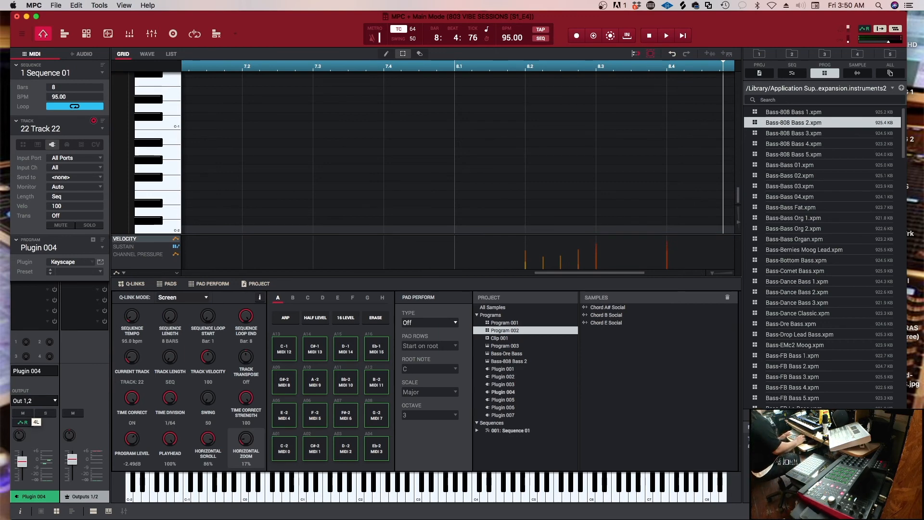
drag(19, 435, 22, 441)
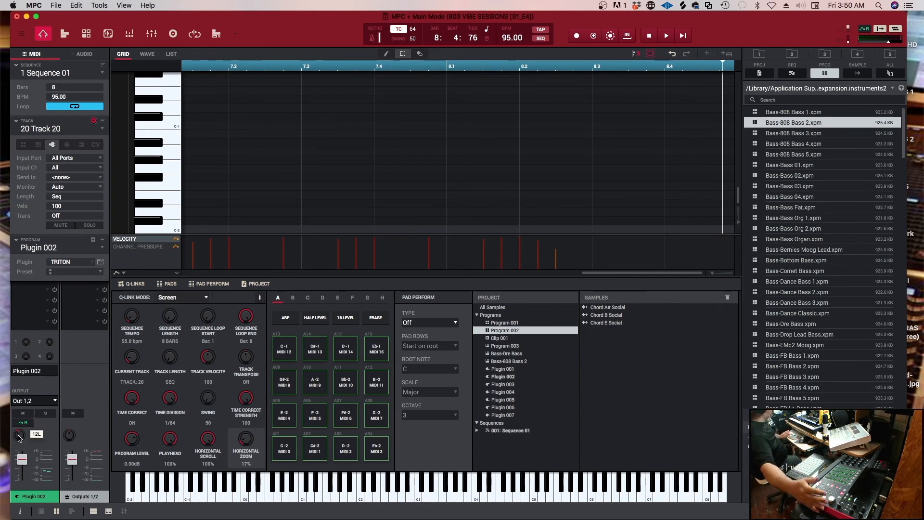
Pan the Kontakt program on track 19 to 15R
key(Down)
key(Up)
key(Up)
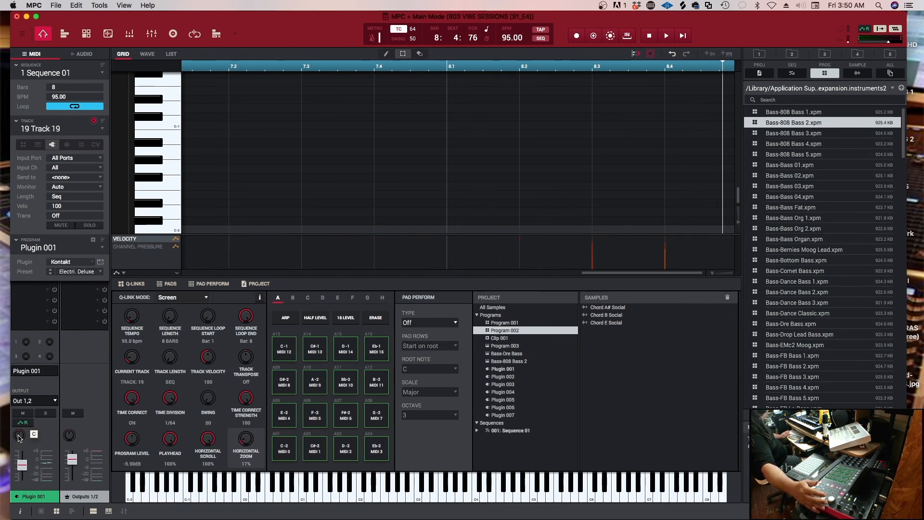
drag(19, 437, 19, 436)
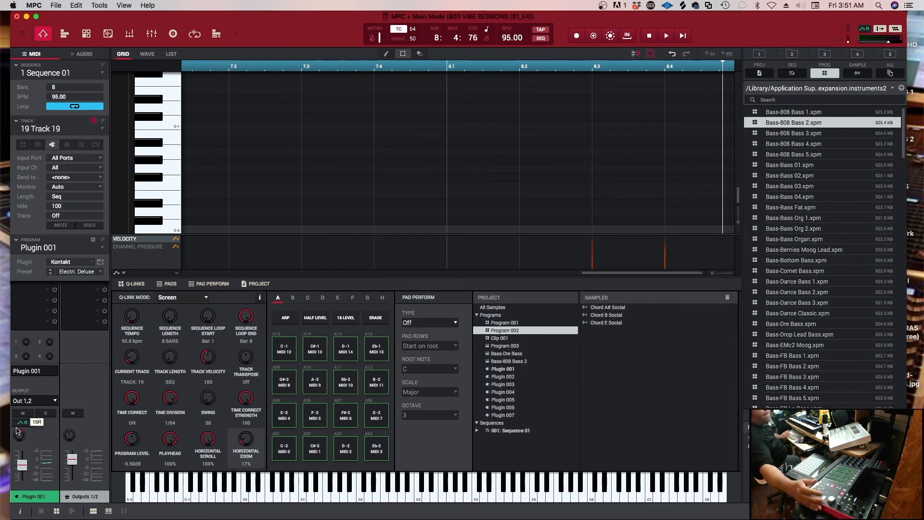
Review the channel settings of tracks 19, 18 and 17, and play the sequence to check the mix
key(Up)
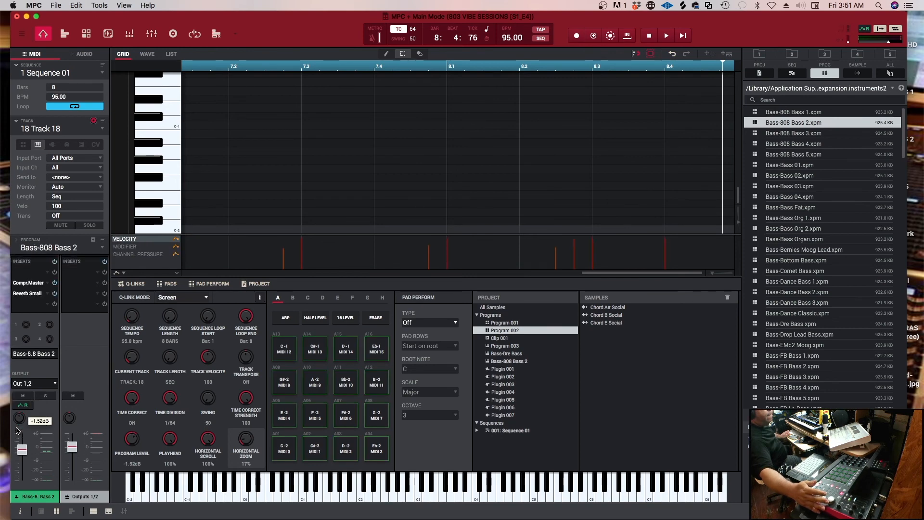
key(Down)
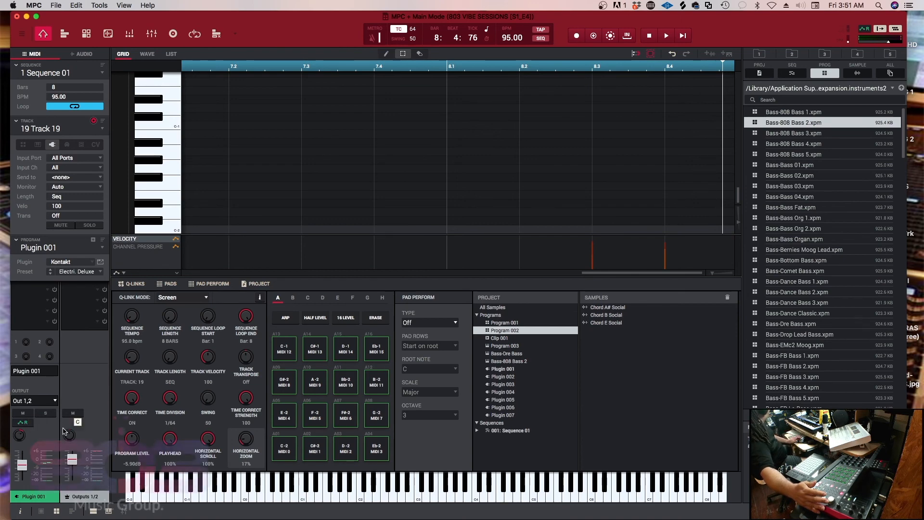
key(Up)
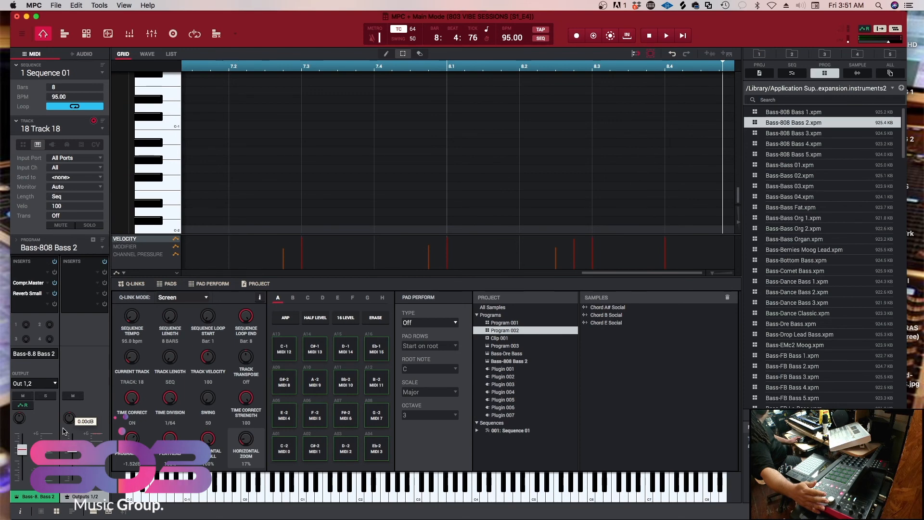
key(Up)
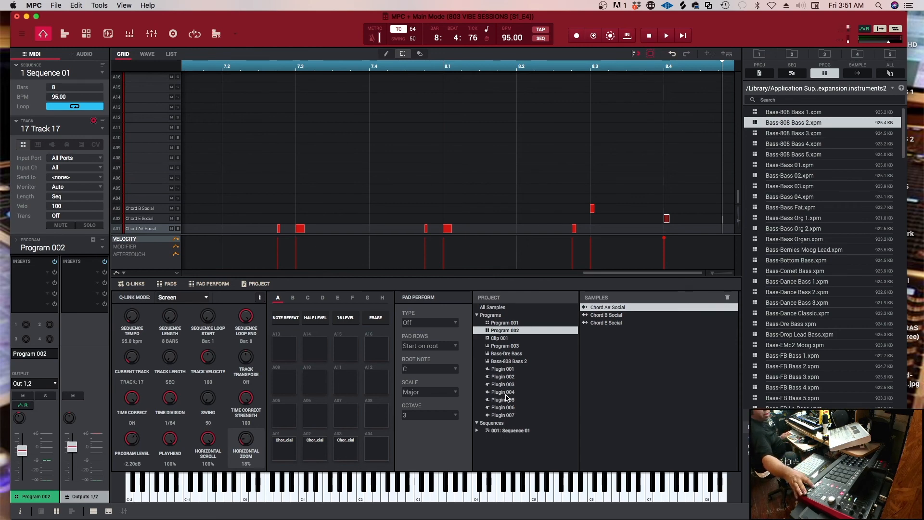
key(space)
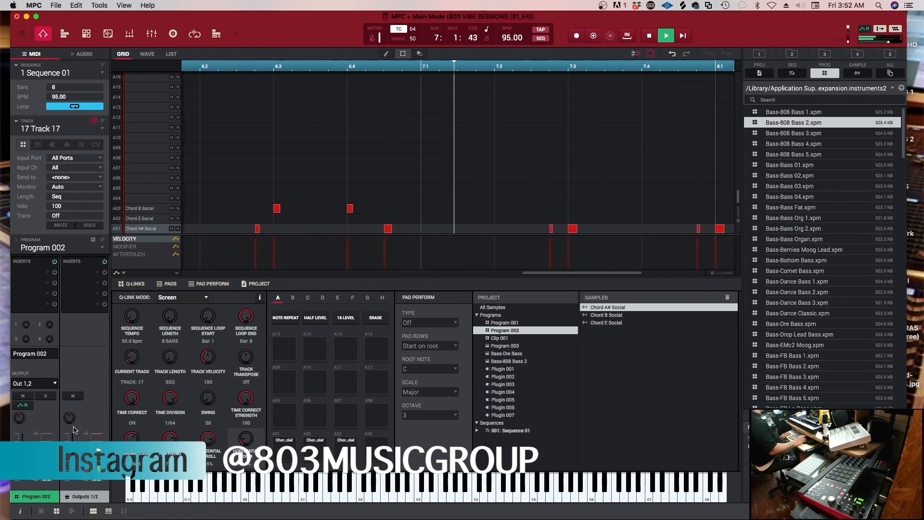
Compare tracks 23 and 24 during playback and set the Keyscape program level on track 23 to -4.48 dB
click(85, 130)
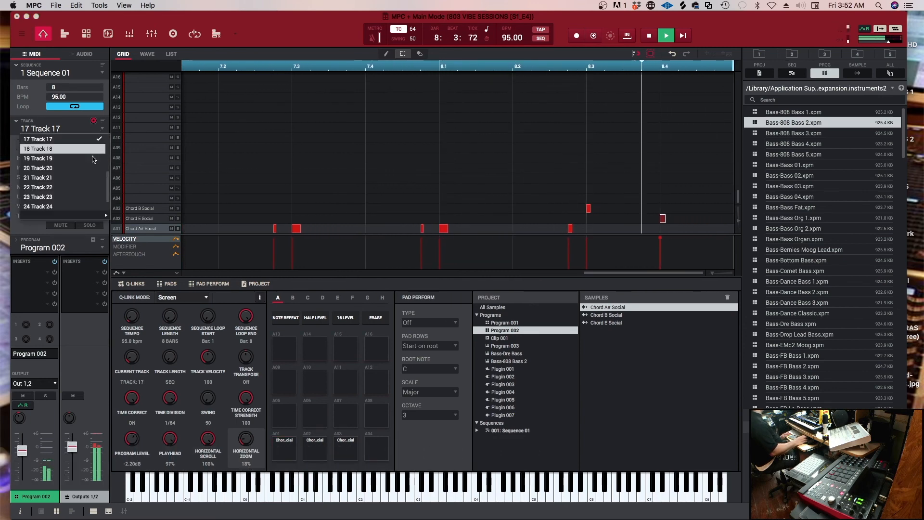
click(71, 199)
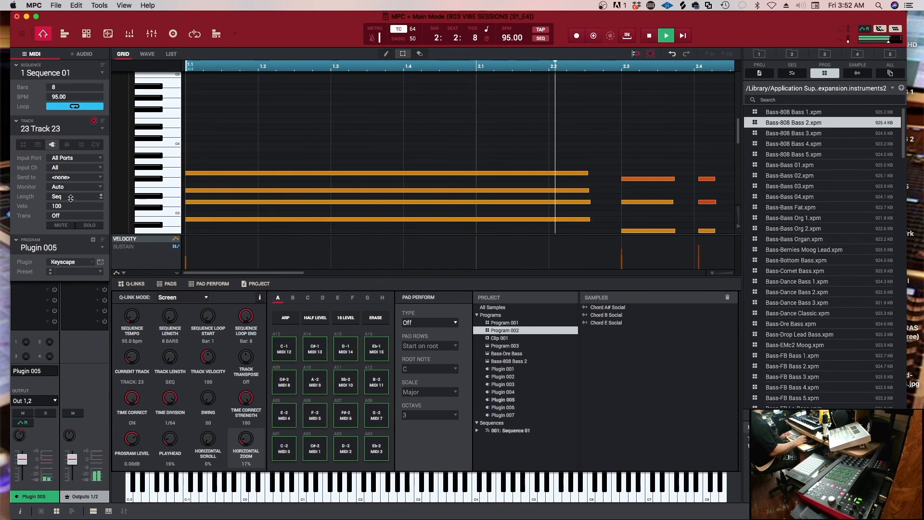
click(87, 131)
click(72, 206)
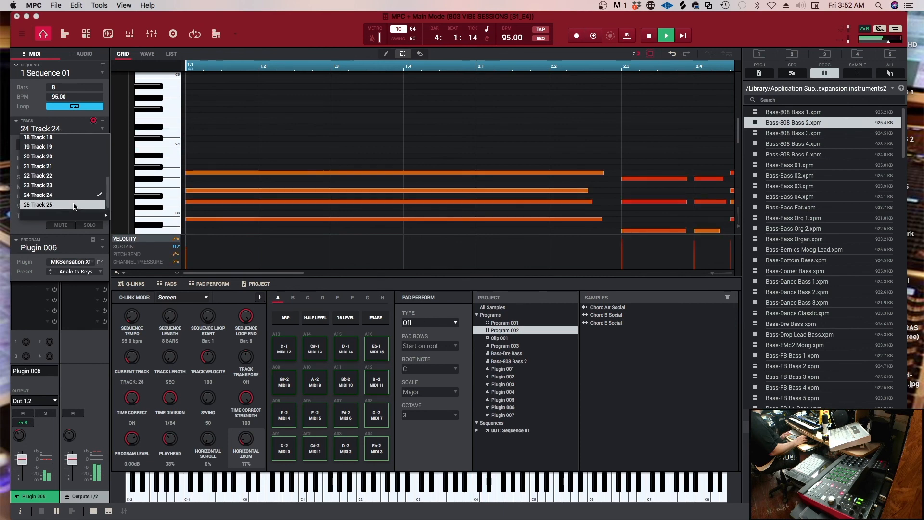
click(94, 131)
click(87, 186)
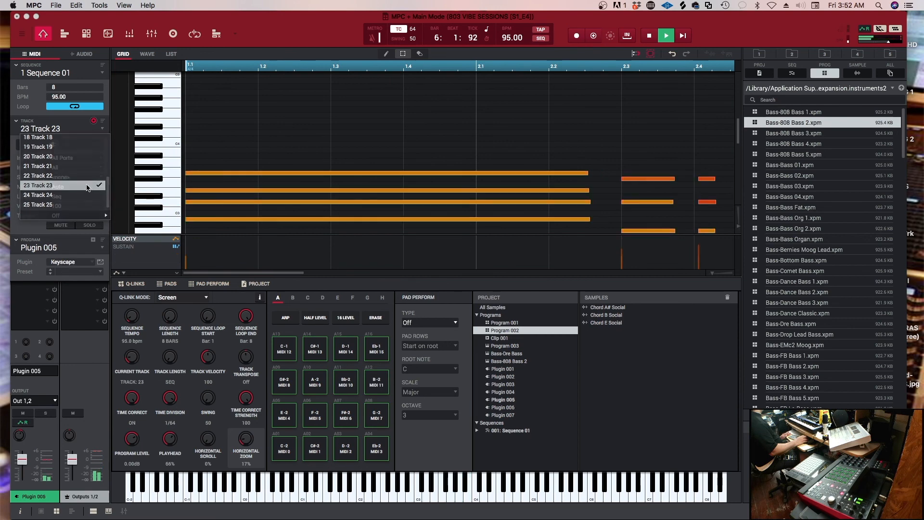
mouse_move(21, 466)
scroll(21, 466, down, 3)
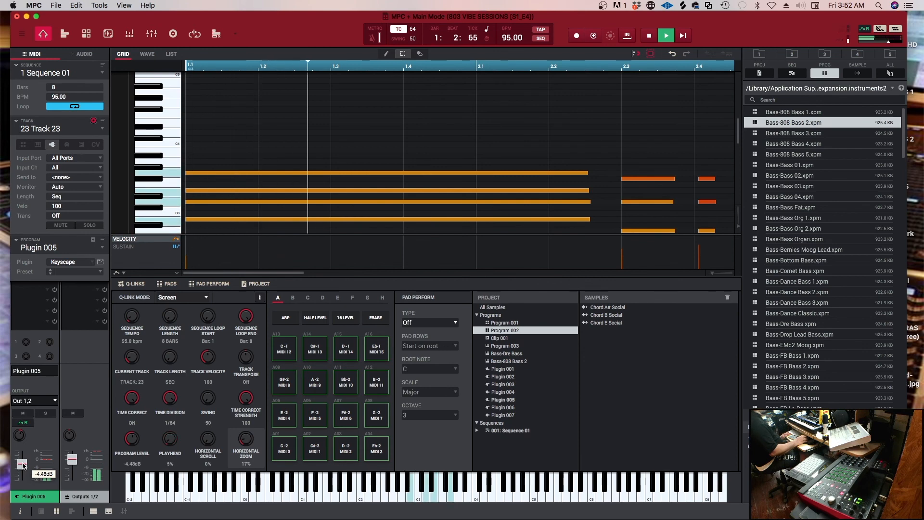
key(space)
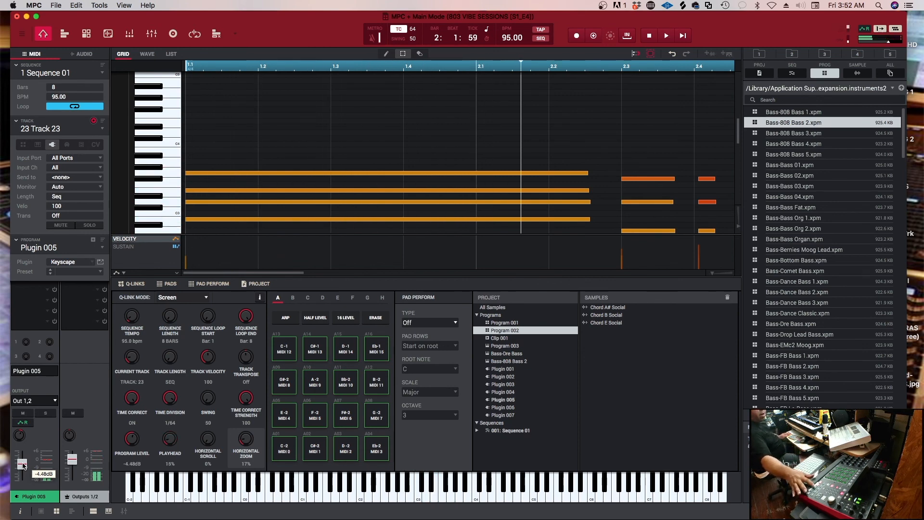